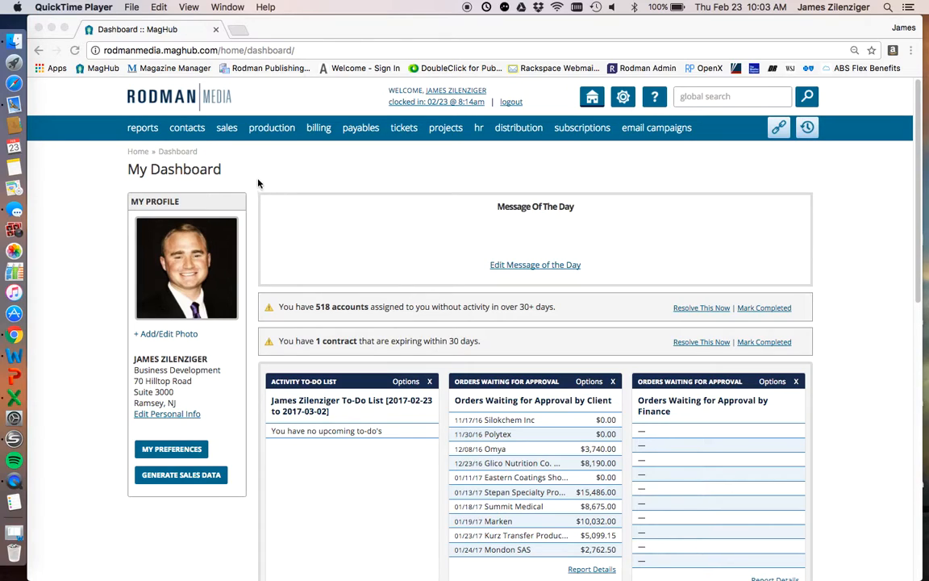
# - Browse the key sales reports and examine the full list of available sales reports
pyautogui.click(224, 96)
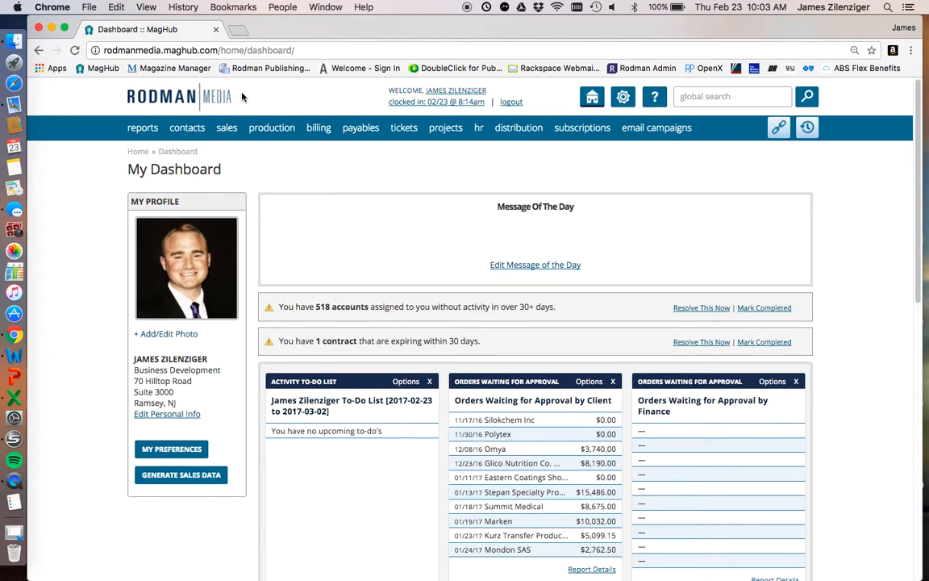
pyautogui.click(226, 131)
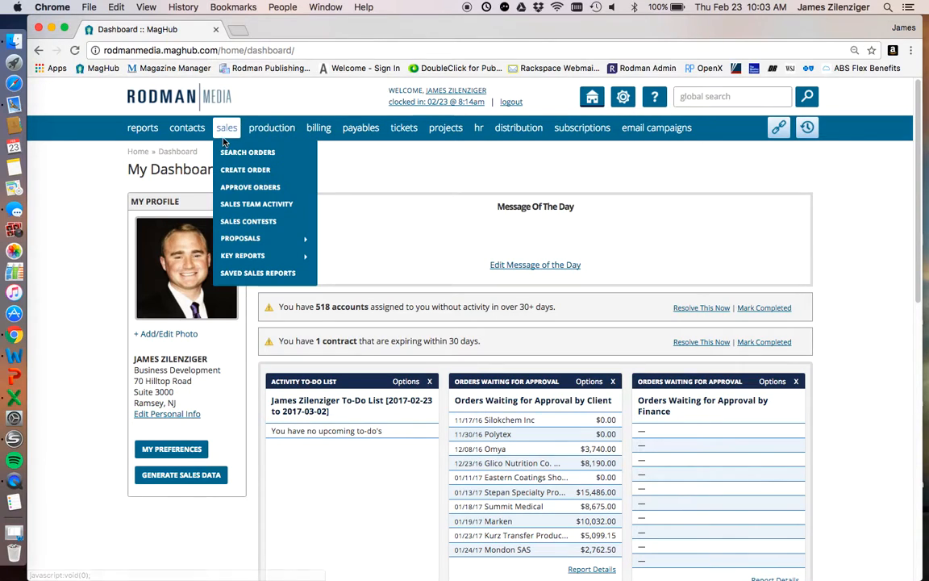
pyautogui.moveTo(242, 254)
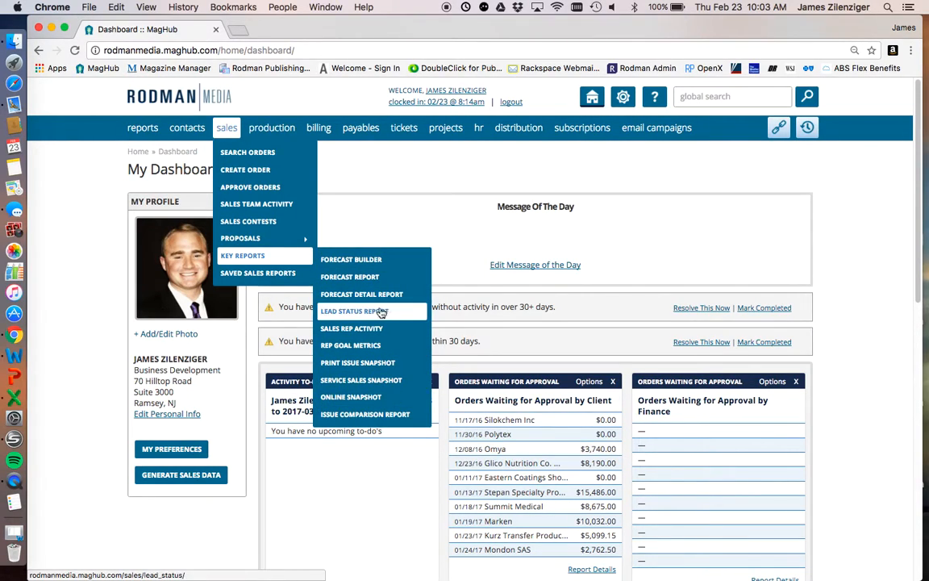
pyautogui.moveTo(144, 130)
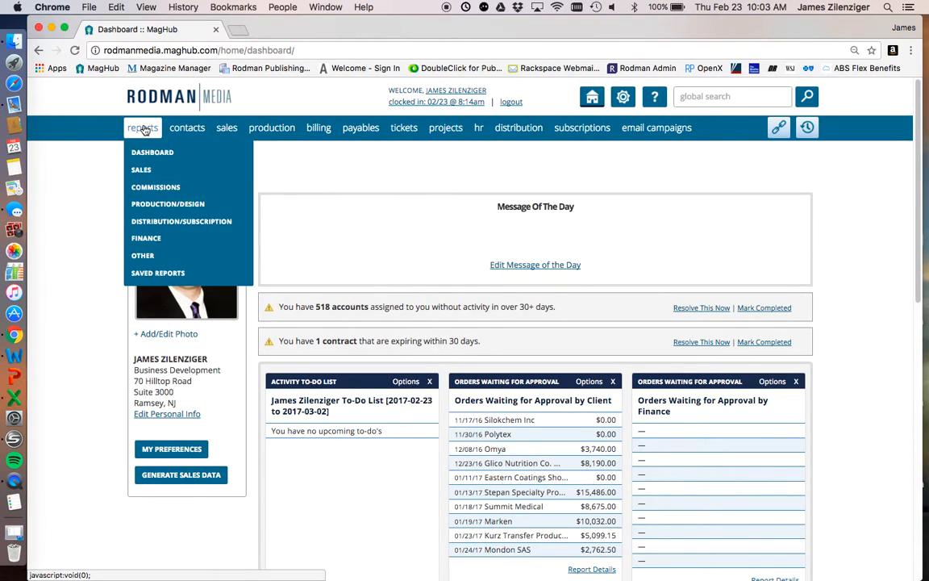
pyautogui.click(141, 169)
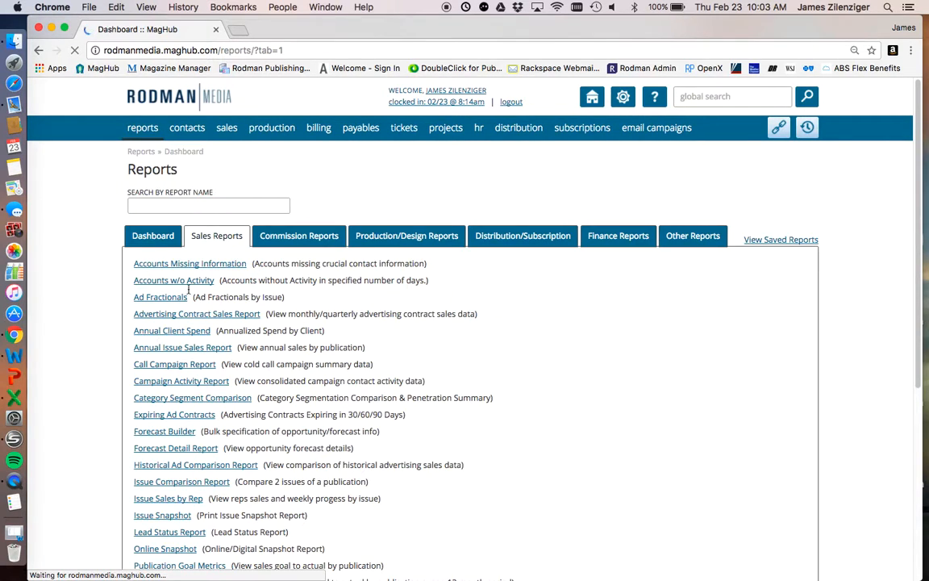
pyautogui.scroll(-6, 216, 355)
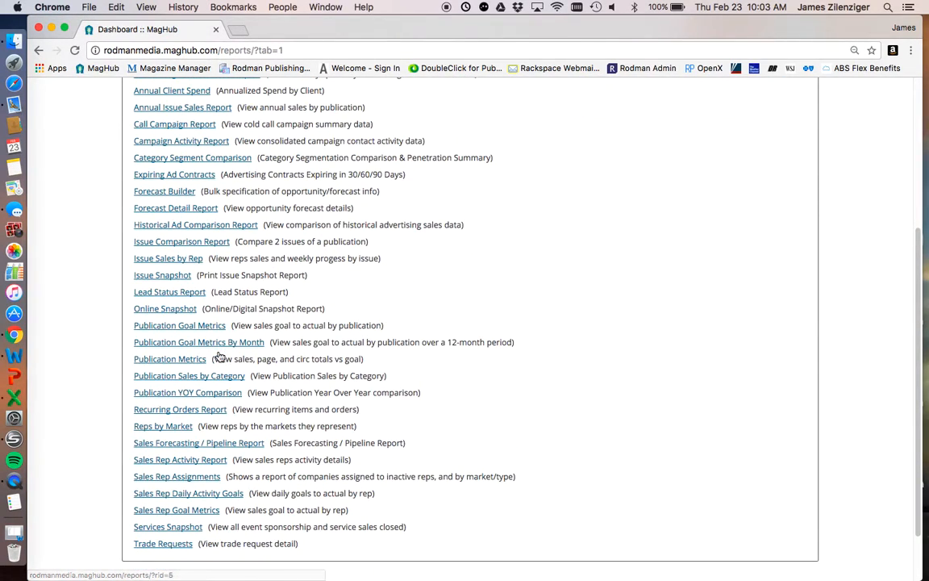
pyautogui.scroll(5, 179, 162)
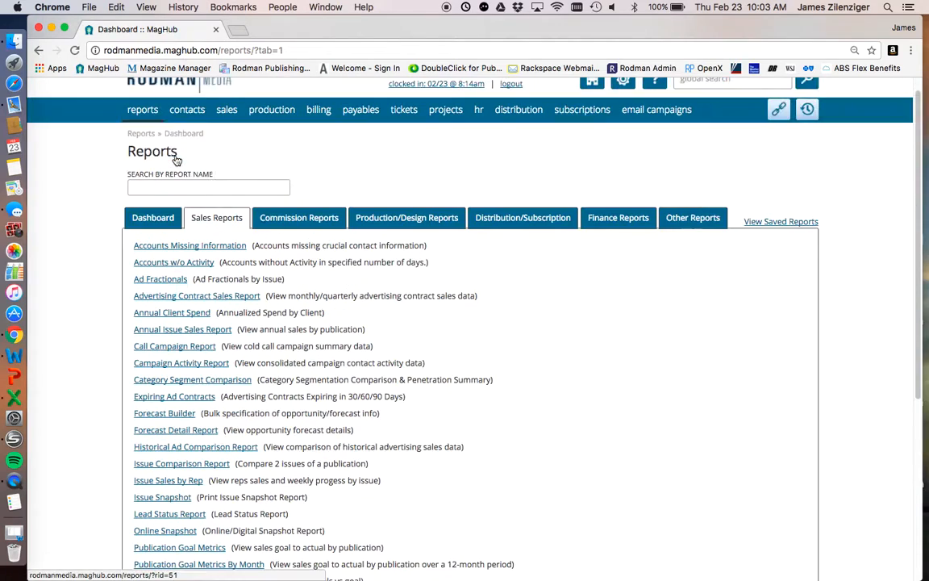
pyautogui.scroll(1, 176, 159)
# - Open the Print Issue Snapshot report and add Beauty Packaging as its publication
pyautogui.moveTo(226, 126)
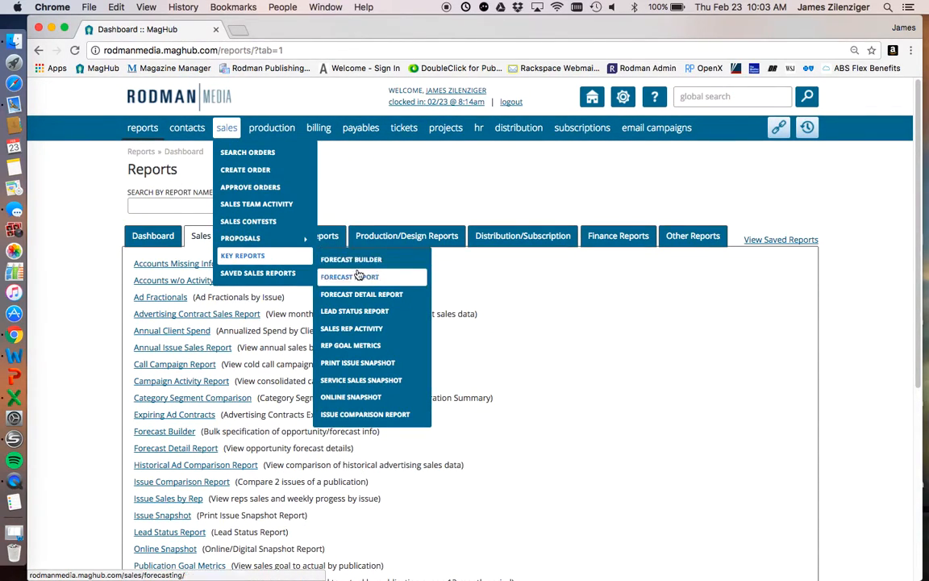
pyautogui.click(381, 365)
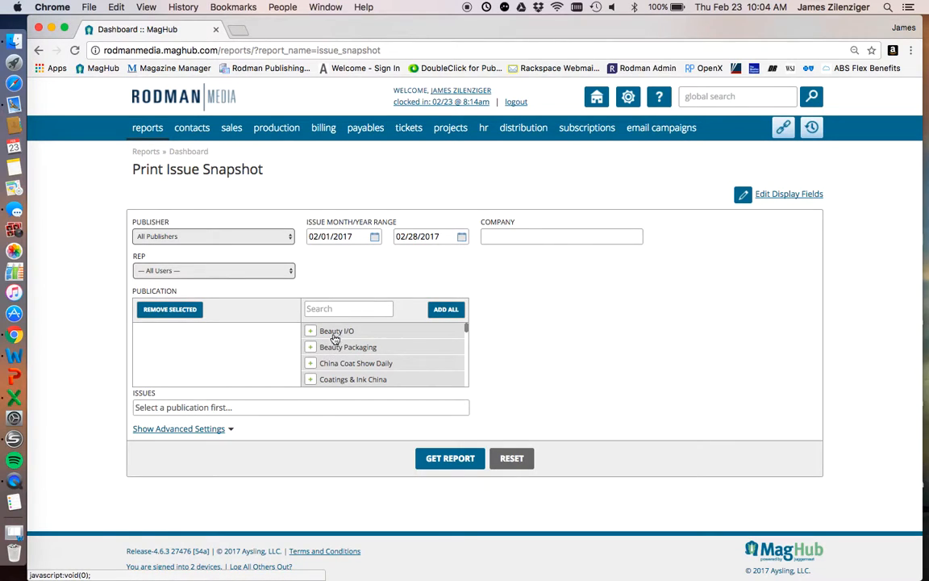
pyautogui.scroll(-1, 330, 349)
pyautogui.scroll(1, 330, 349)
pyautogui.click(311, 348)
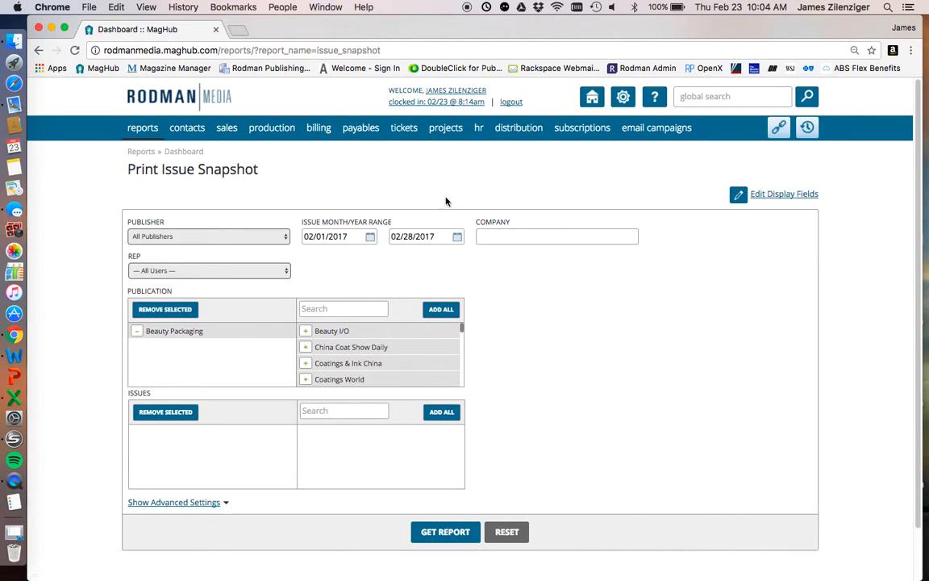
pyautogui.moveTo(300, 221); pyautogui.dragTo(399, 223)
pyautogui.click(402, 221)
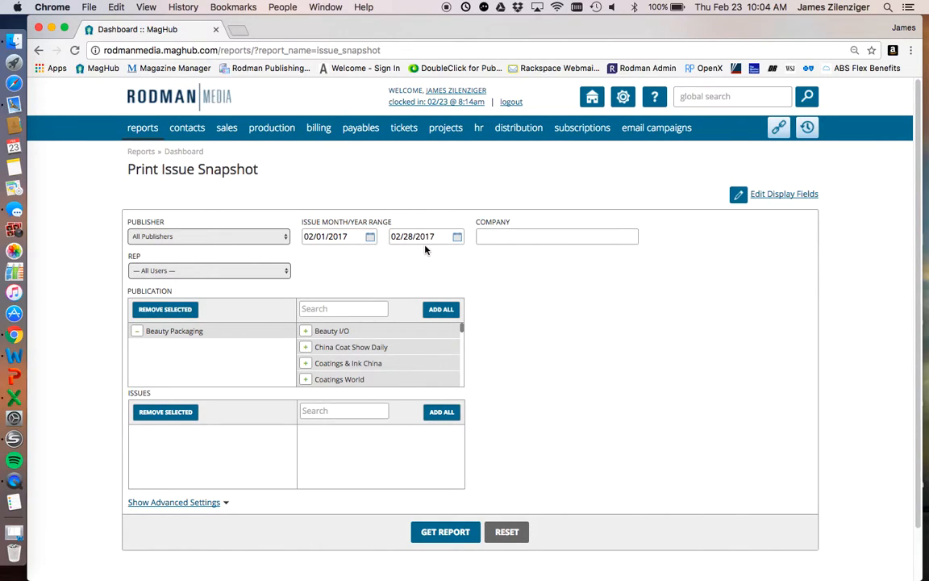
pyautogui.click(370, 237)
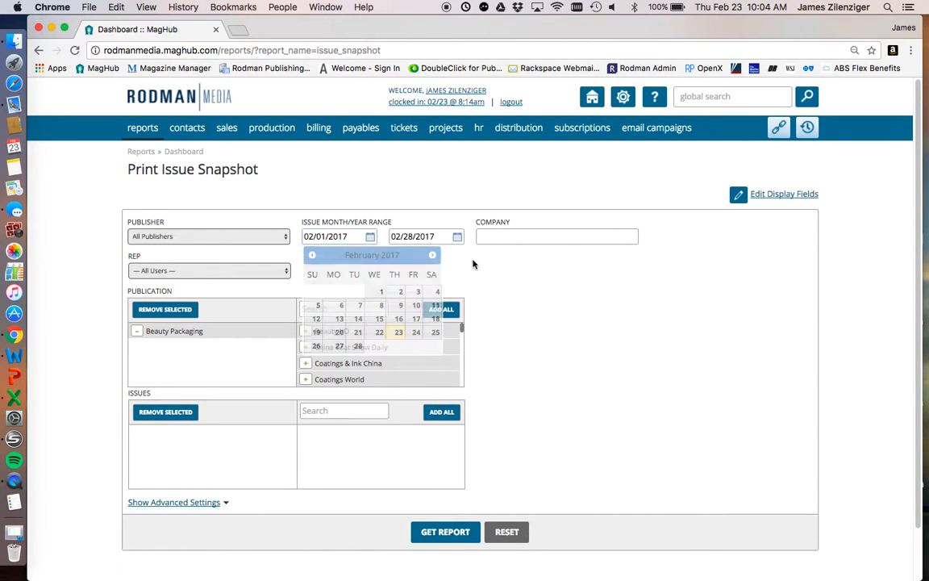
pyautogui.click(384, 248)
# - Set the issue month/year range from 01/01/2016 to 12/31/2016
pyautogui.tripleClick(306, 235)
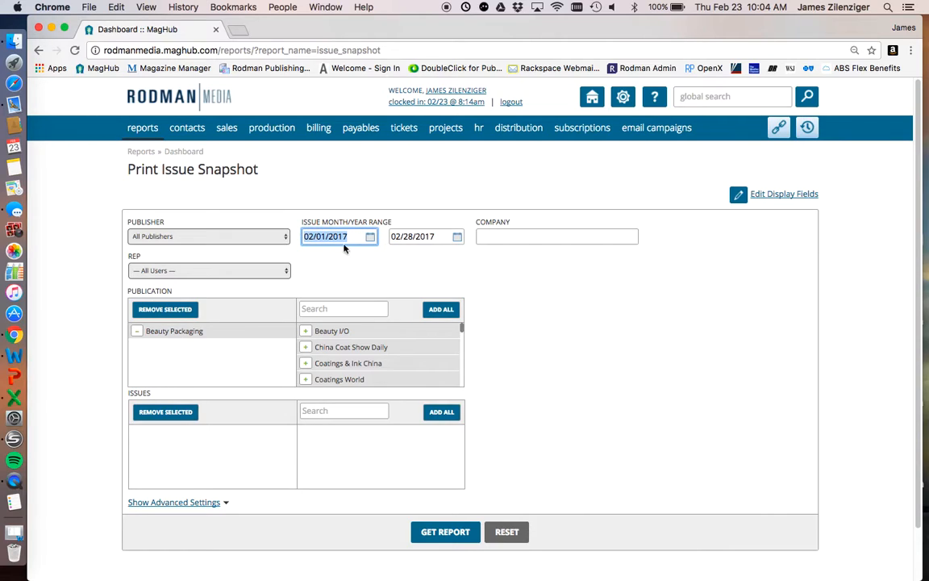
pyautogui.write('01')
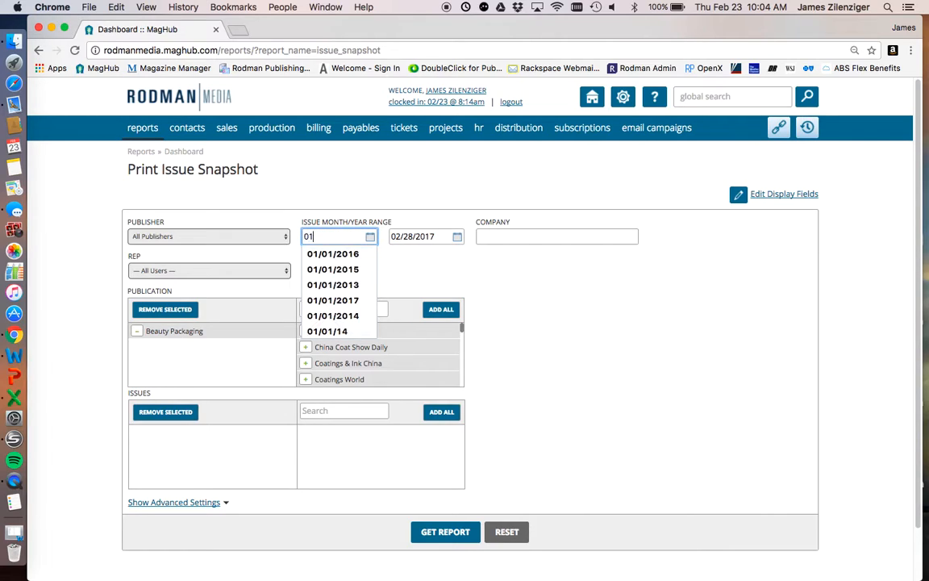
pyautogui.write('/01')
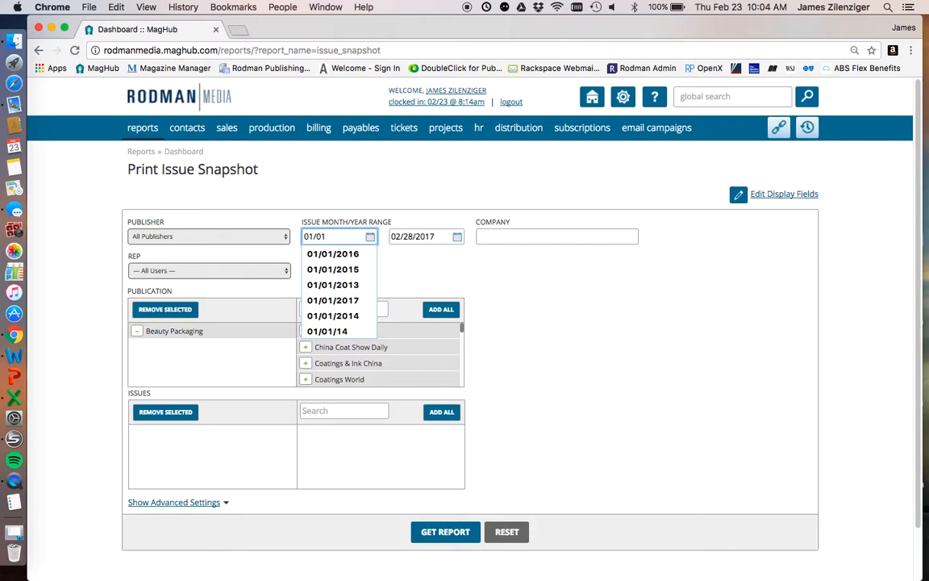
pyautogui.write('/2016')
pyautogui.press('Tab')
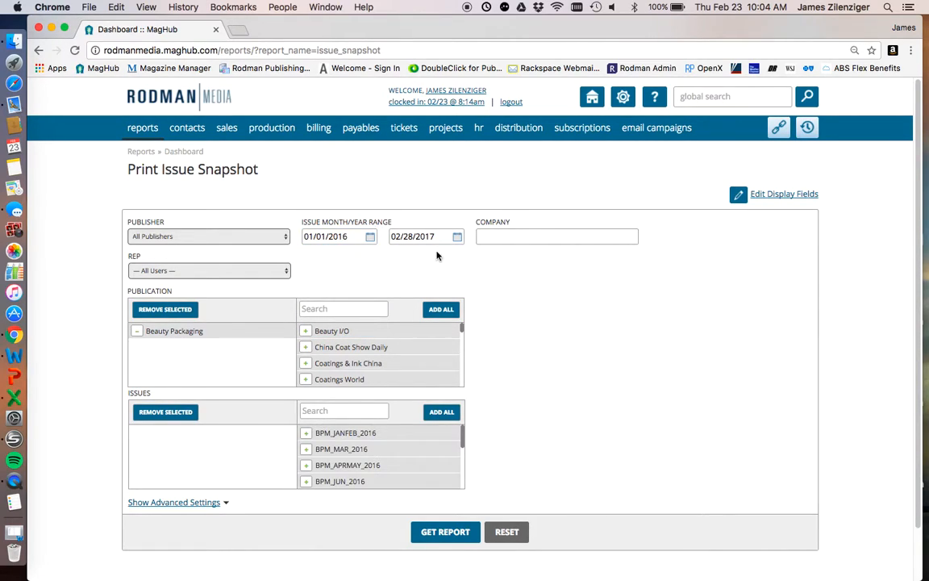
pyautogui.write('1')
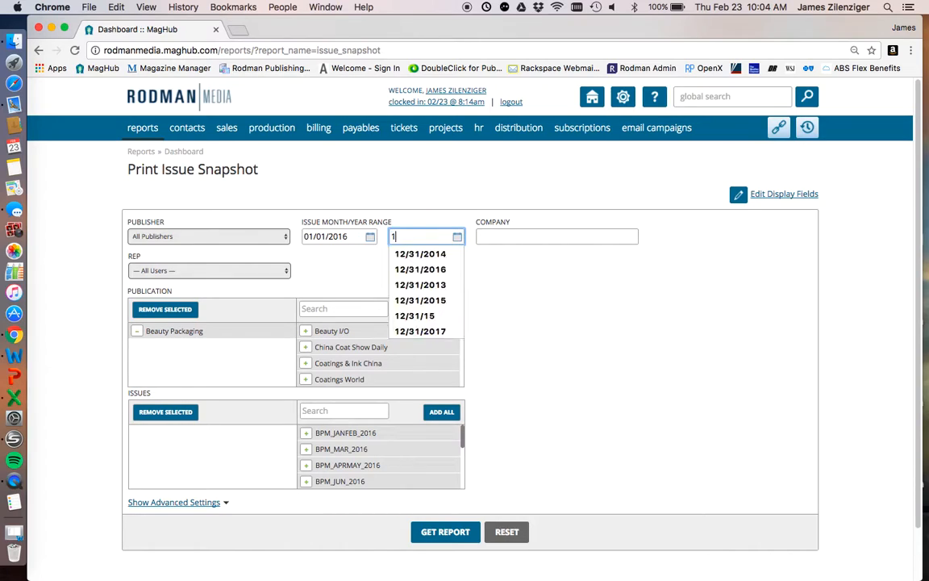
pyautogui.write('2/31/2016')
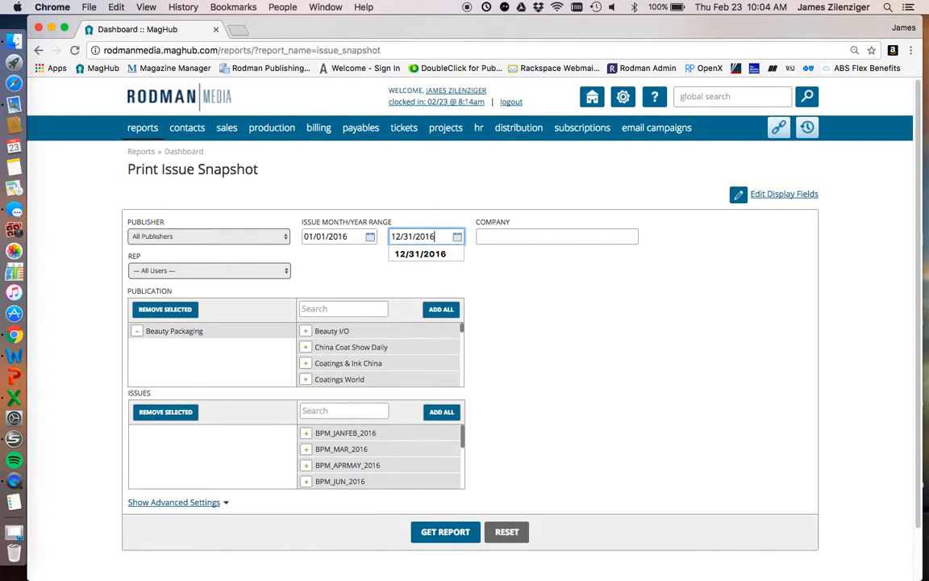
pyautogui.click(409, 160)
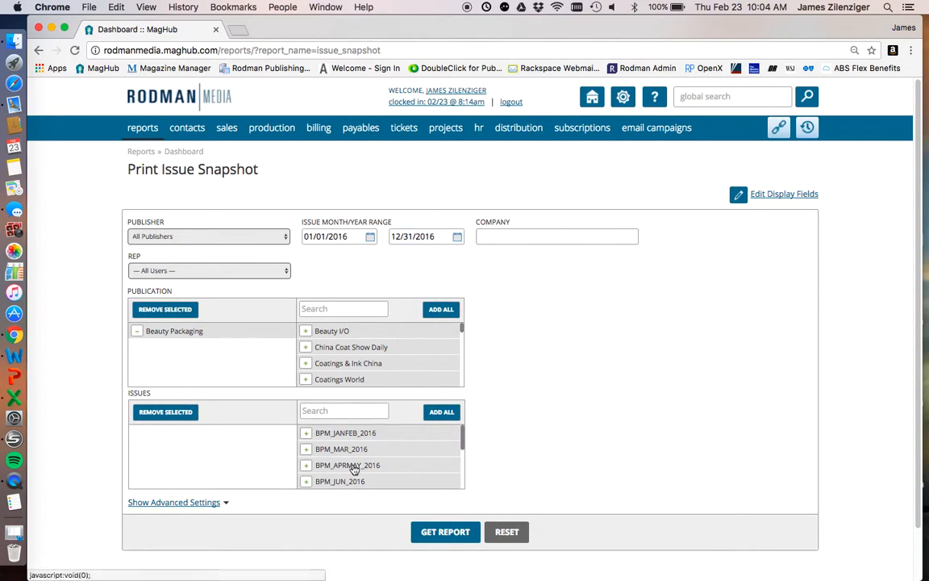
# - Add the BPM_JANFEB_2016 and BPM_MAR_2016 issues to the report filter and remove both again
pyautogui.scroll(-3, 348, 468)
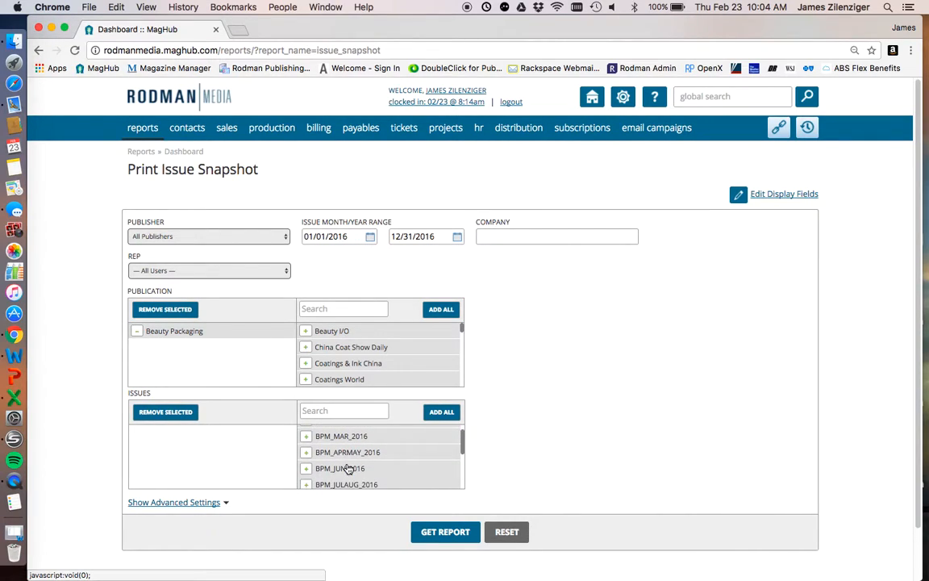
pyautogui.scroll(-5, 348, 468)
pyautogui.scroll(8, 363, 435)
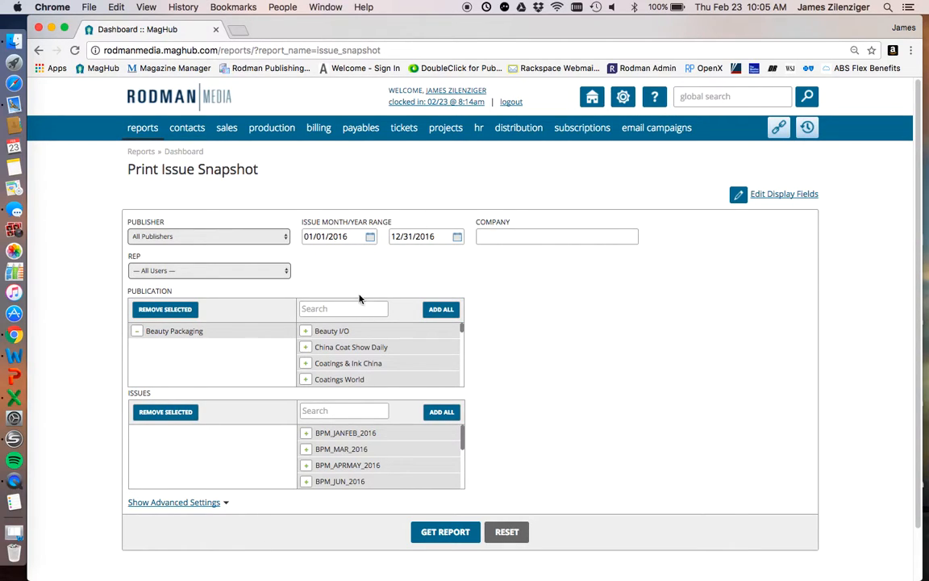
pyautogui.moveTo(303, 220); pyautogui.dragTo(396, 218)
pyautogui.click(396, 218)
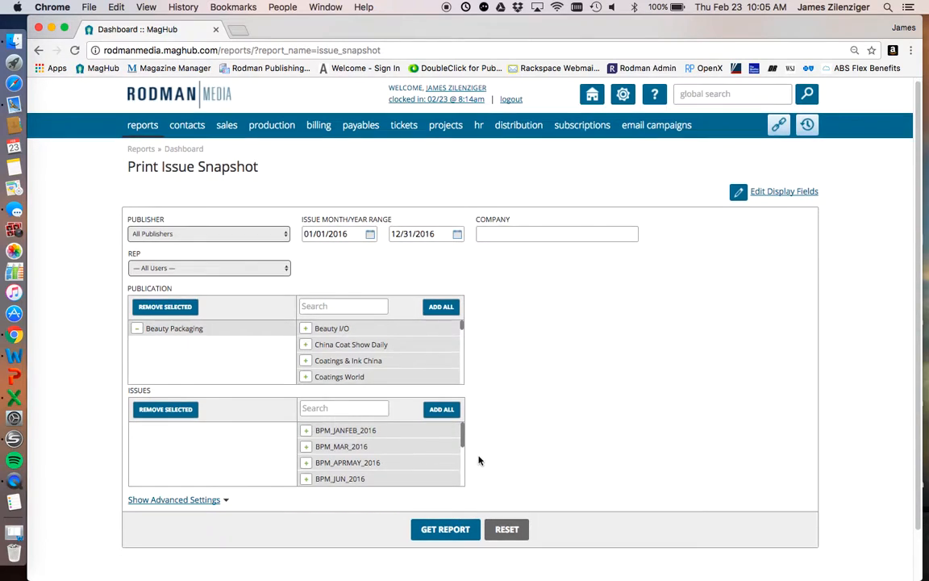
pyautogui.scroll(-2, 480, 460)
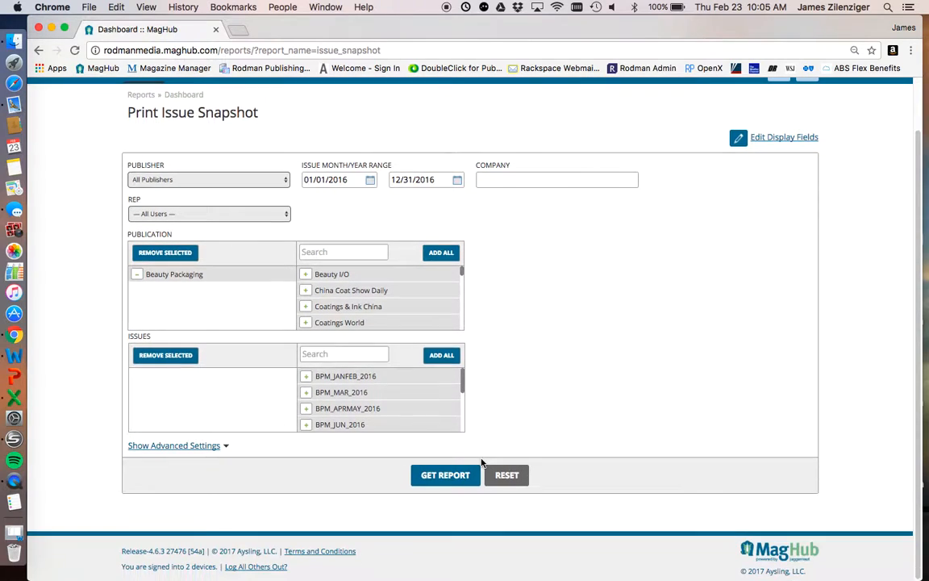
pyautogui.click(306, 378)
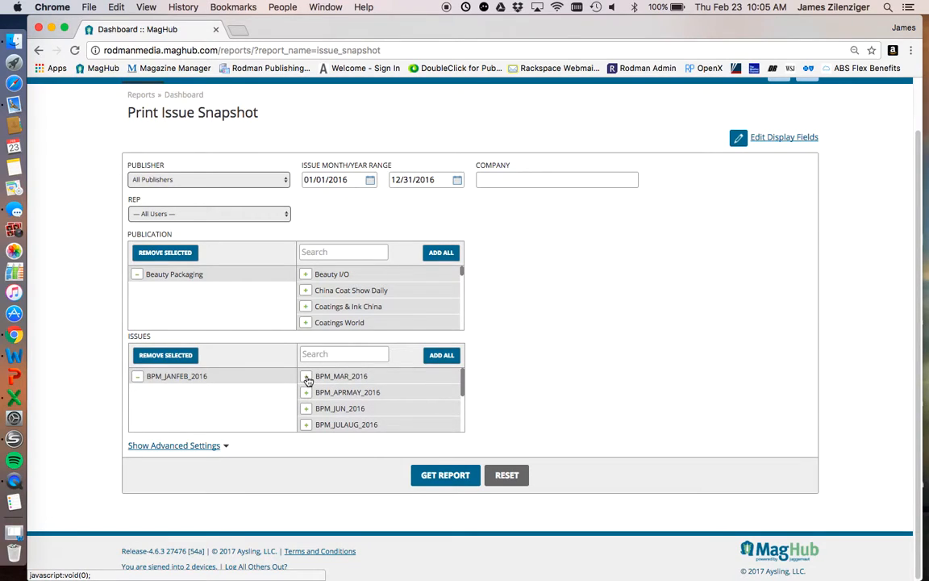
pyautogui.click(138, 376)
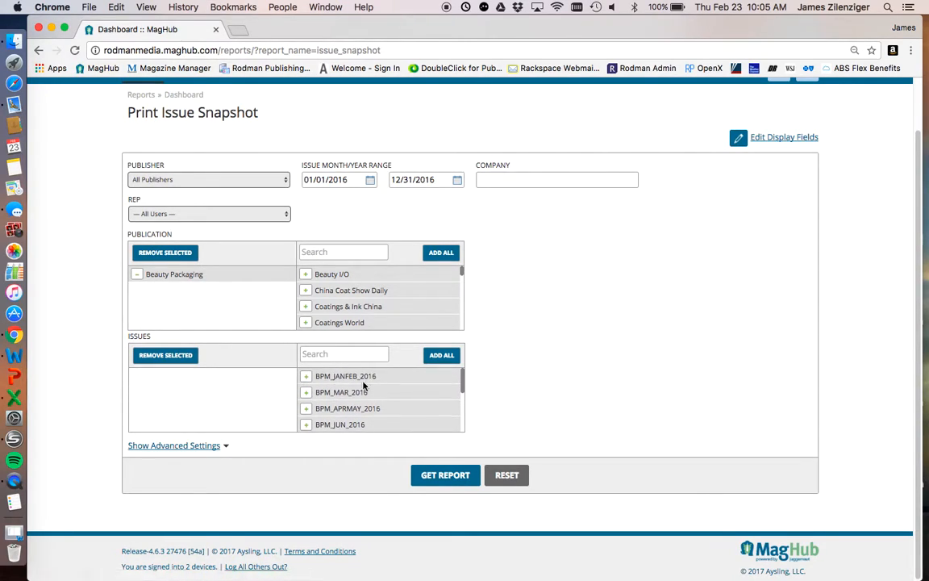
pyautogui.click(307, 378)
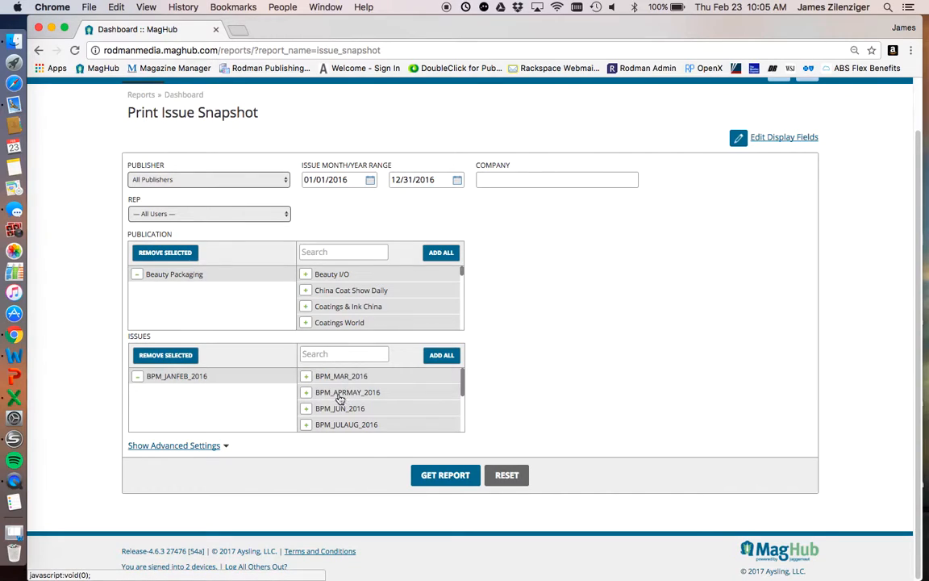
pyautogui.click(307, 376)
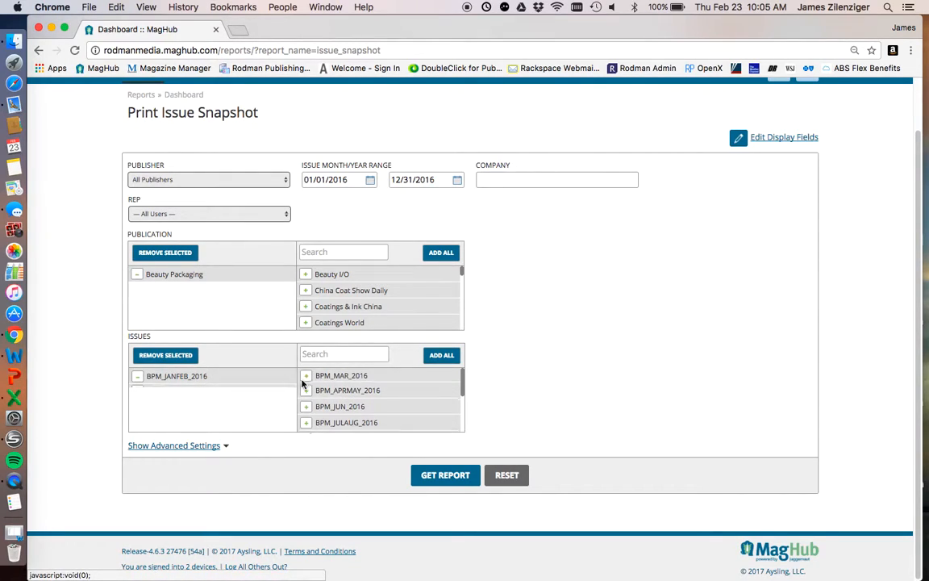
pyautogui.click(138, 377)
pyautogui.click(138, 377)
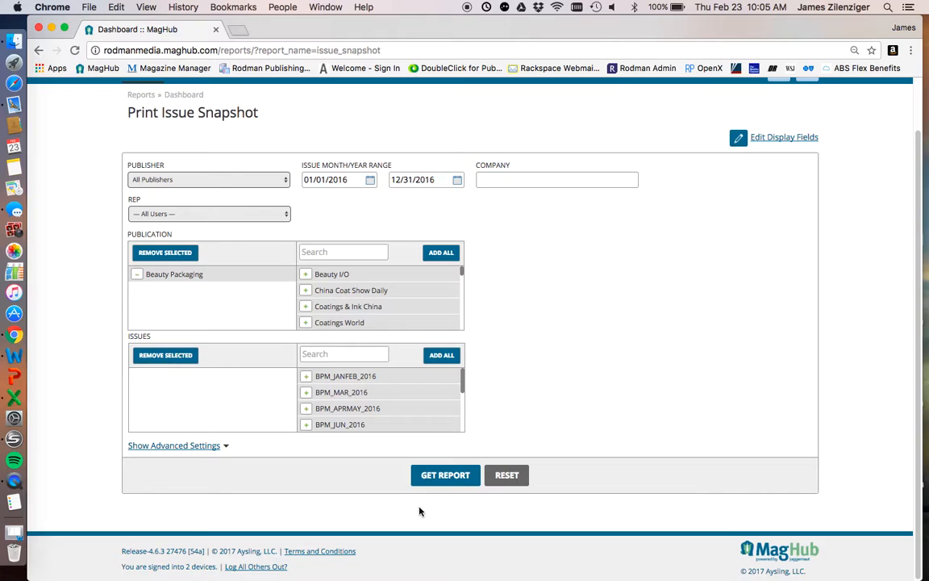
# - Add all available 2016 issues to the report filter and clear the whole selection again
pyautogui.scroll(-5, 381, 409)
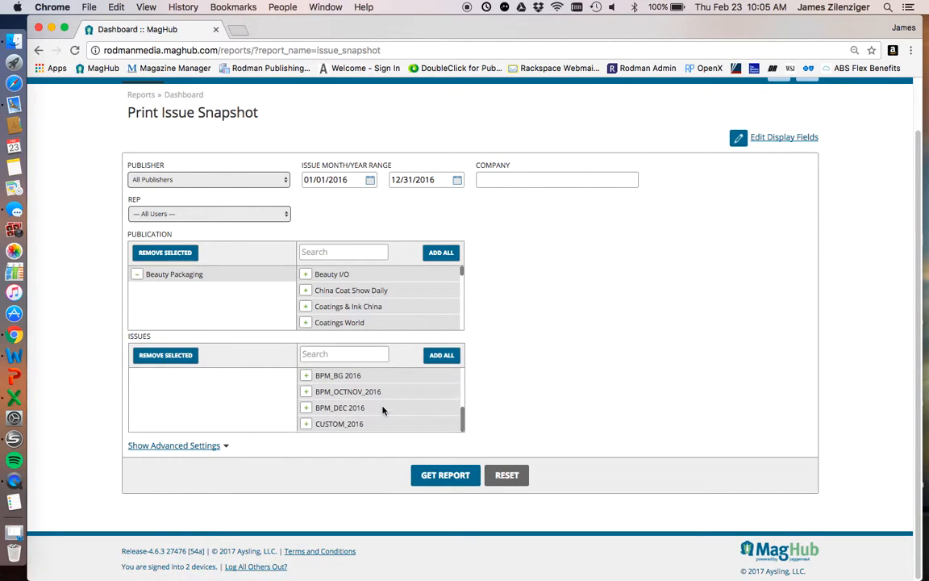
pyautogui.click(441, 355)
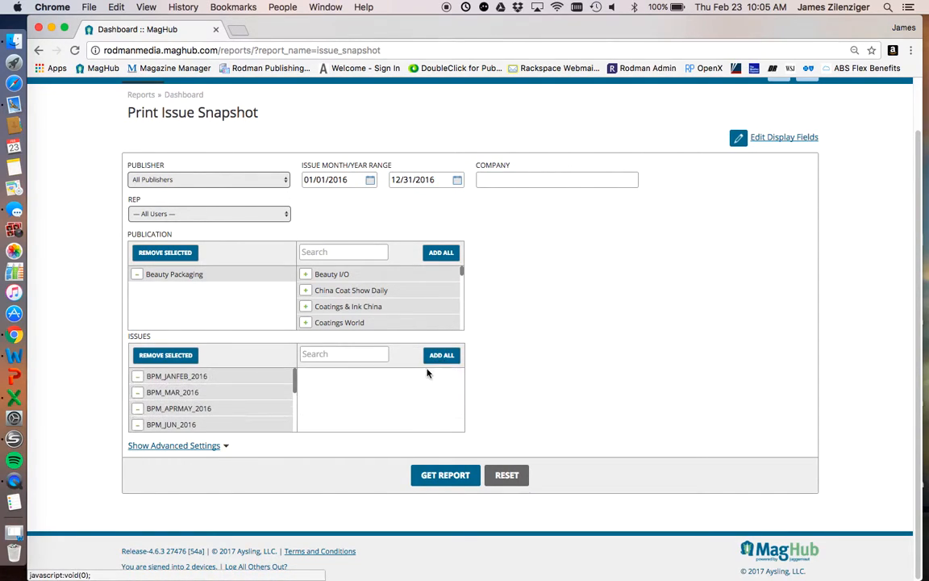
pyautogui.click(165, 355)
# - Add only the BPM_JANFEB_2016 issue and generate the report
pyautogui.click(304, 376)
pyautogui.click(460, 476)
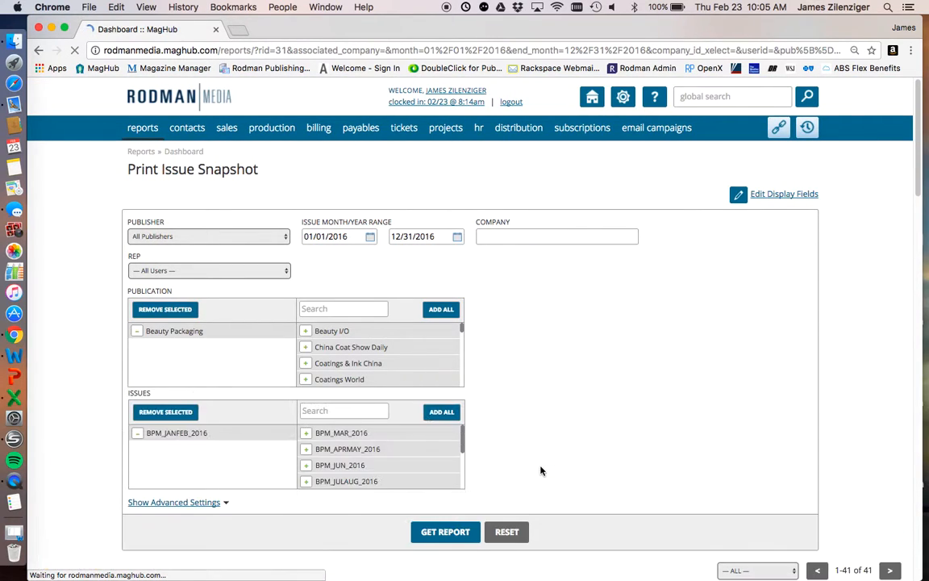
# - Examine the orders in the report results, zooming out the page to fit the gross, net and barter columns
pyautogui.scroll(-5, 540, 469)
pyautogui.scroll(-3, 543, 472)
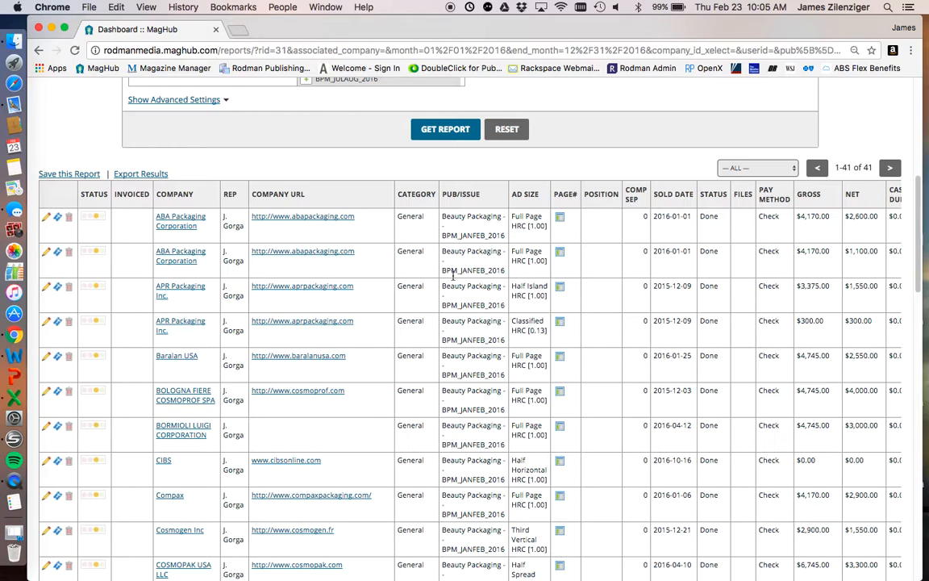
pyautogui.scroll(2, 440, 282)
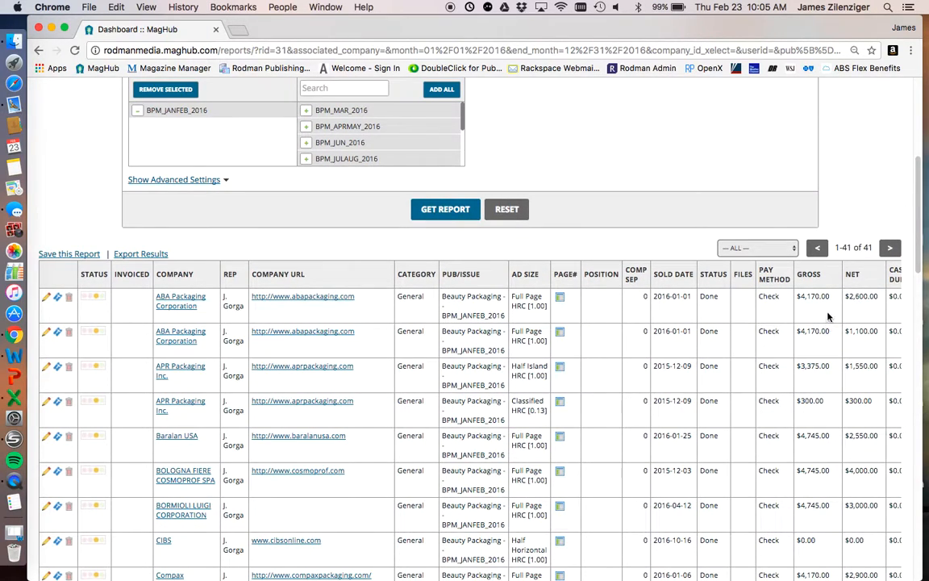
pyautogui.scroll(-5, 828, 316)
pyautogui.scroll(9, 855, 282)
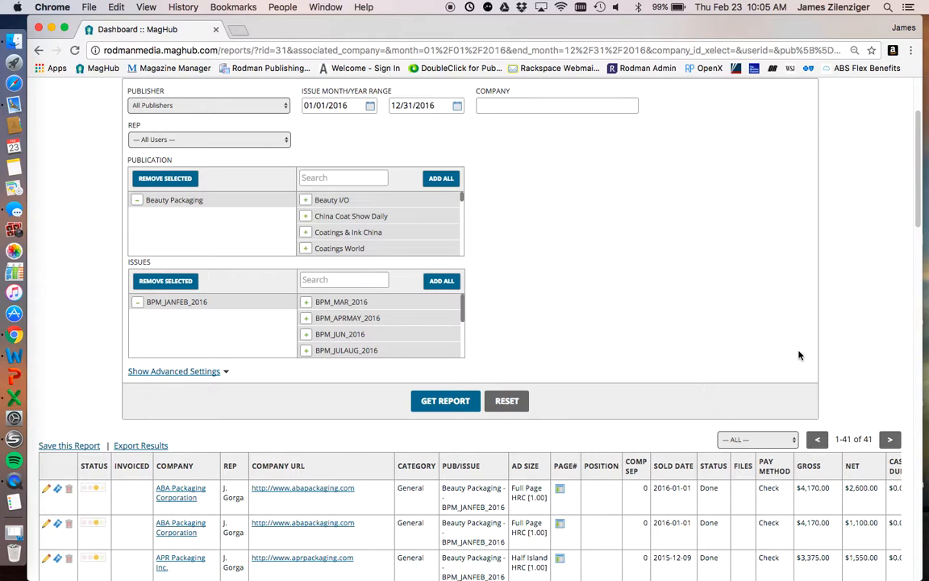
pyautogui.press('super+minus')
pyautogui.scroll(-4, 829, 470)
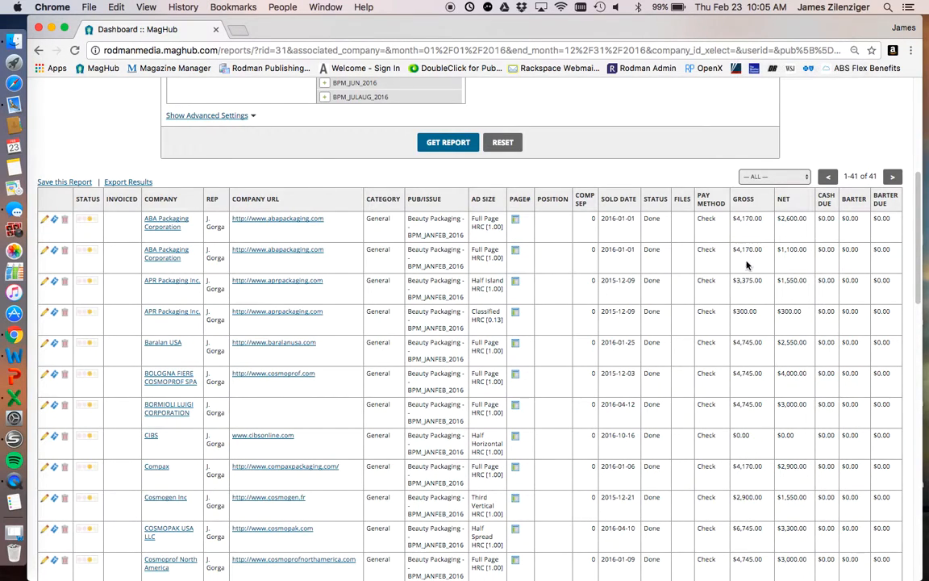
# - Add Order & Note, Primary Contact and Rate Card to the report's display fields and save the selection
pyautogui.scroll(8, 734, 237)
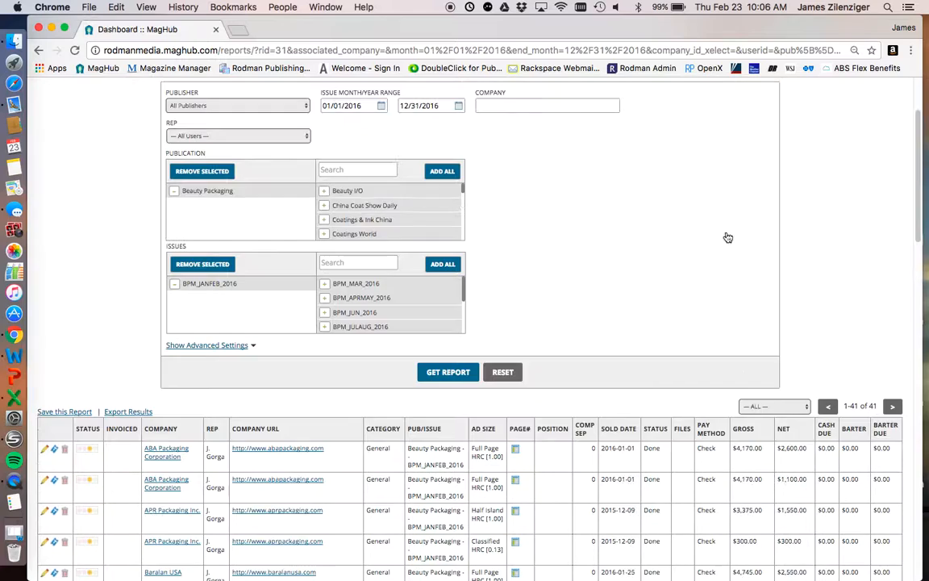
pyautogui.scroll(-5, 685, 283)
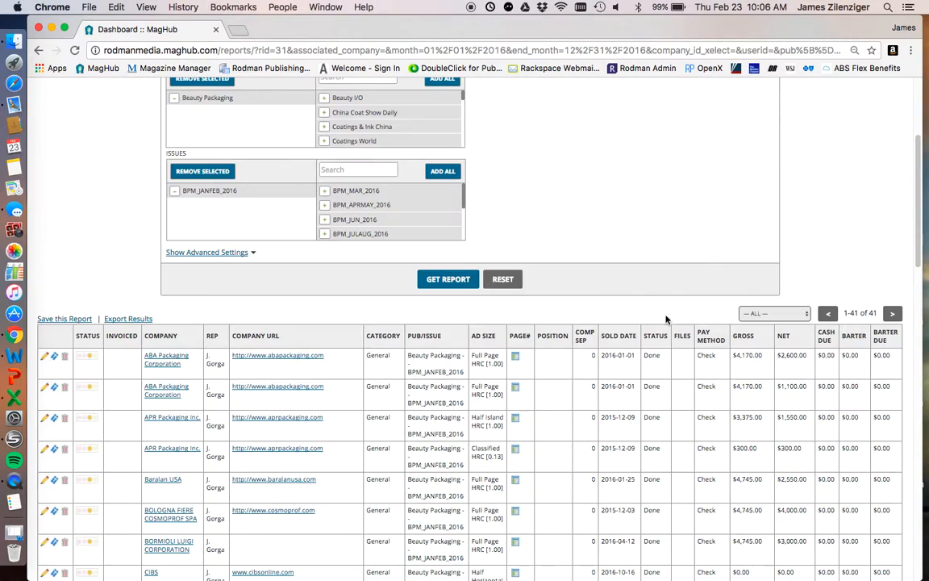
pyautogui.scroll(5, 548, 388)
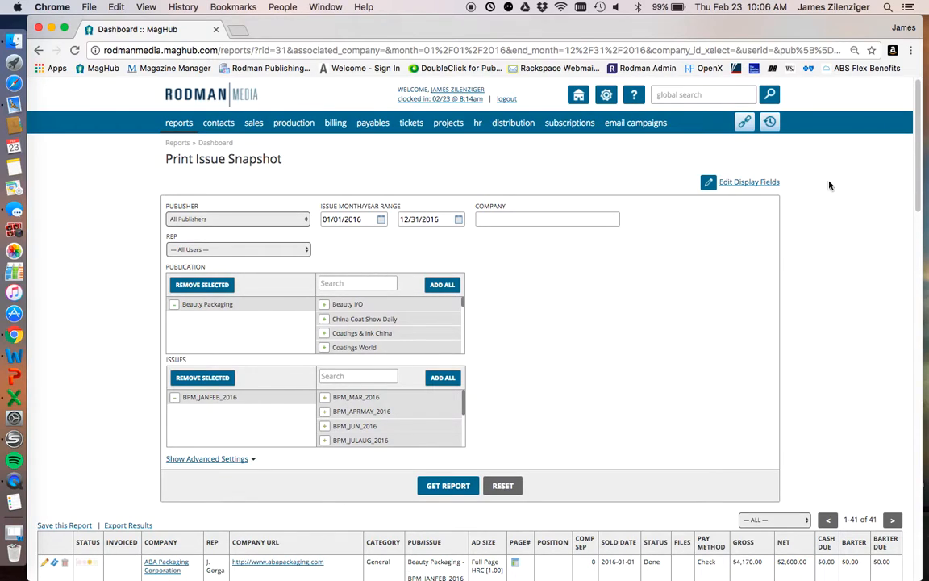
pyautogui.click(743, 182)
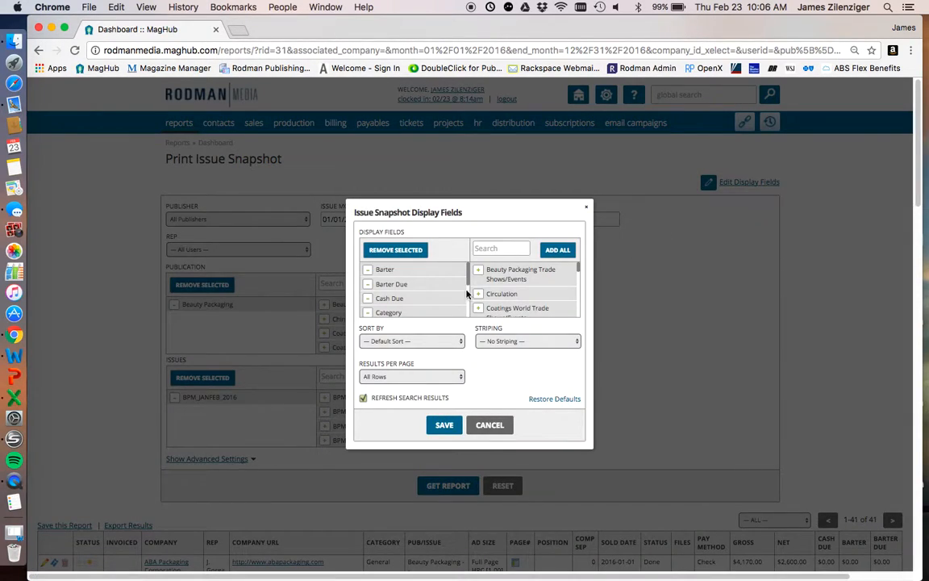
pyautogui.scroll(-5, 482, 292)
pyautogui.scroll(-8, 483, 291)
pyautogui.click(479, 289)
pyautogui.scroll(-2, 483, 294)
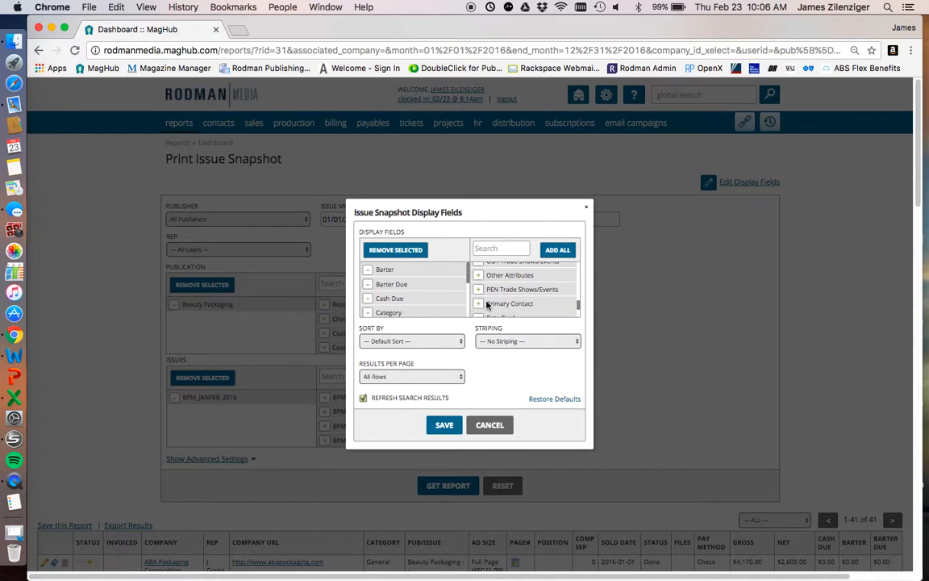
pyautogui.click(478, 304)
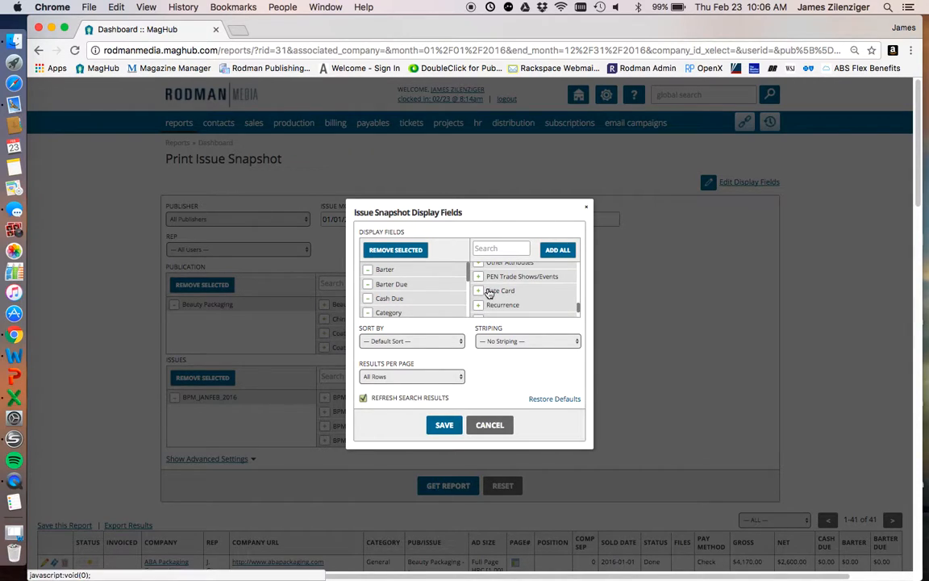
pyautogui.click(480, 290)
pyautogui.click(452, 425)
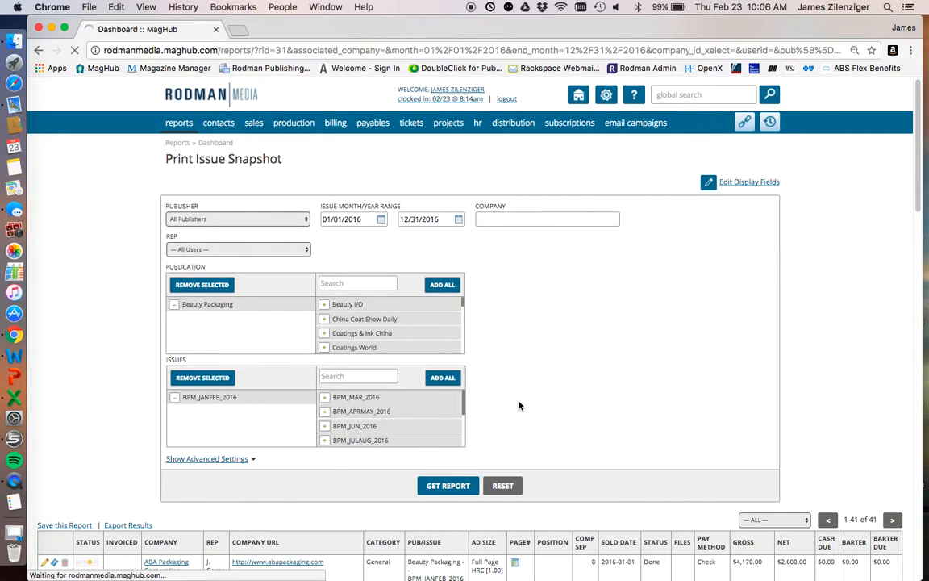
# - Remove Company URL and Status from the report's display fields, keeping the default sort, and save the selection
pyautogui.scroll(-5, 736, 288)
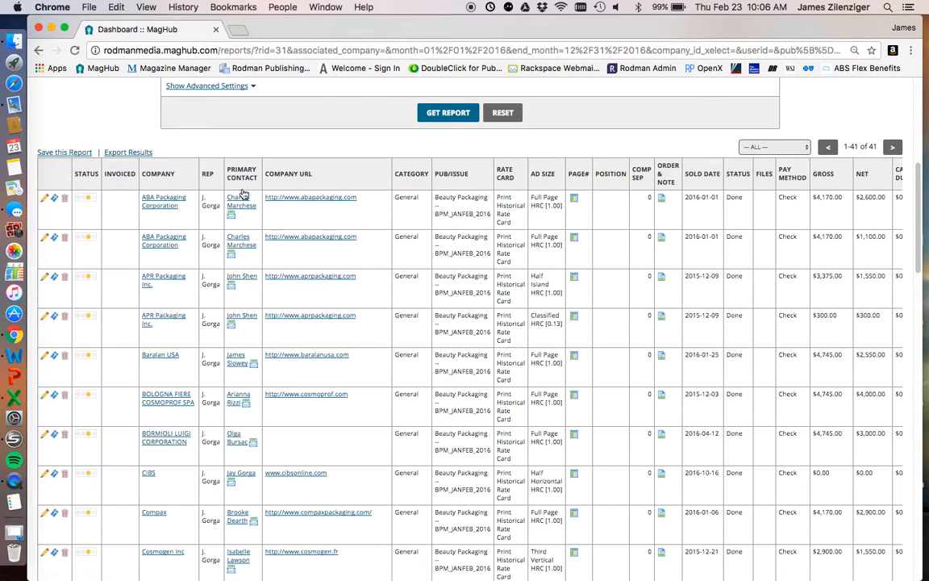
pyautogui.click(519, 181)
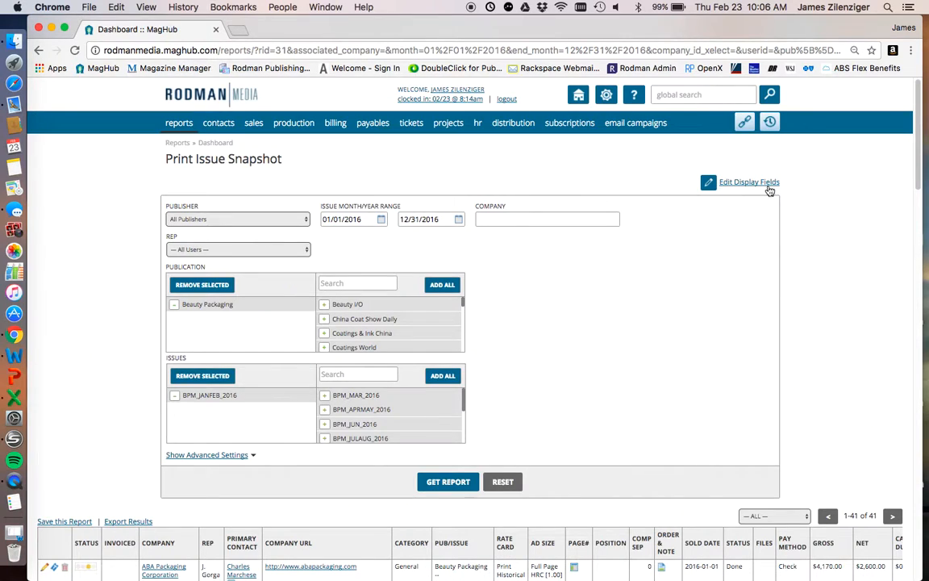
pyautogui.click(767, 182)
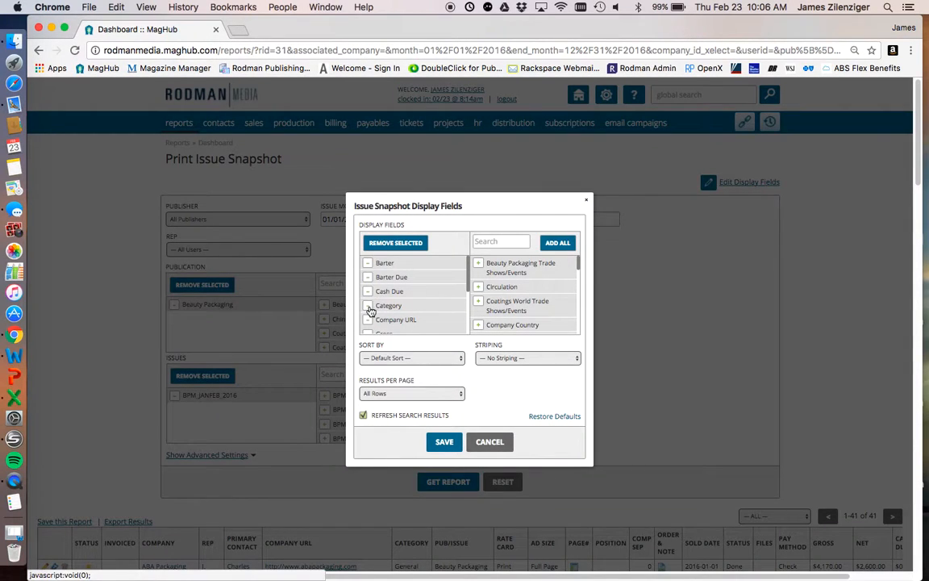
pyautogui.scroll(-1, 373, 319)
pyautogui.click(368, 307)
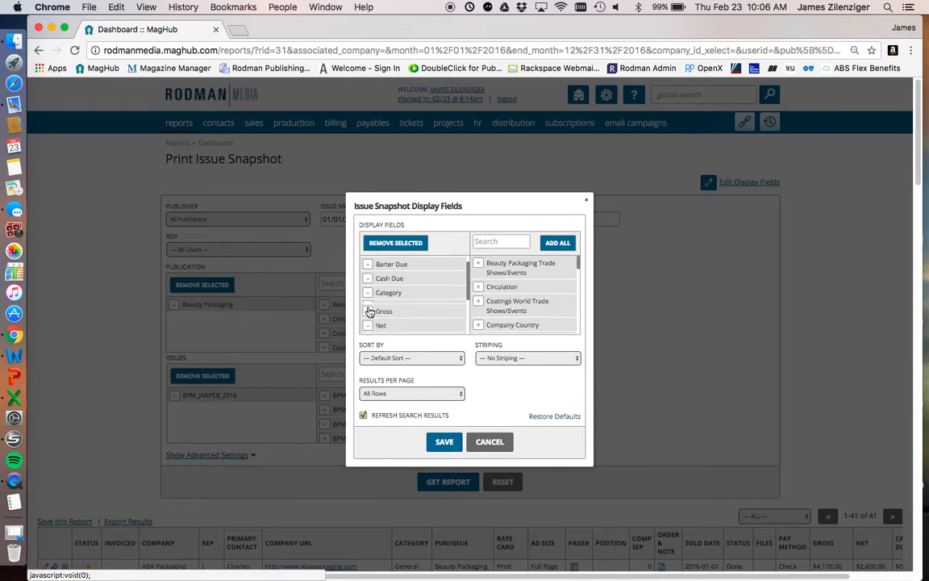
pyautogui.scroll(-2, 376, 313)
pyautogui.scroll(-3, 381, 315)
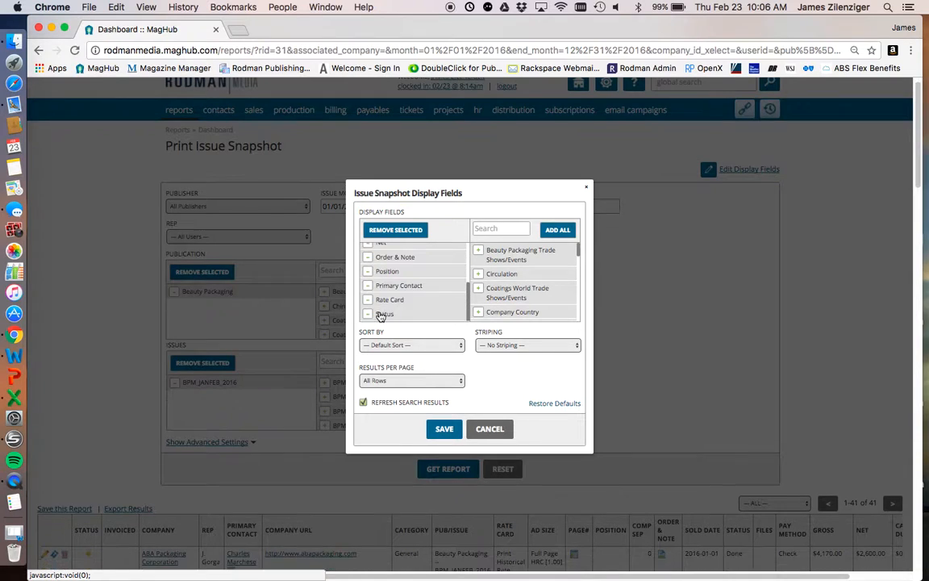
pyautogui.click(371, 313)
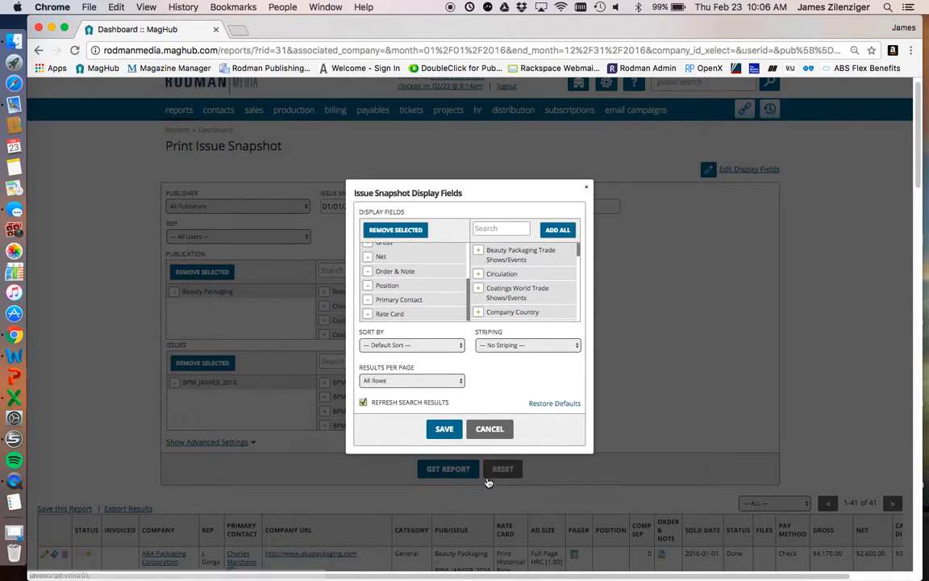
pyautogui.click(423, 346)
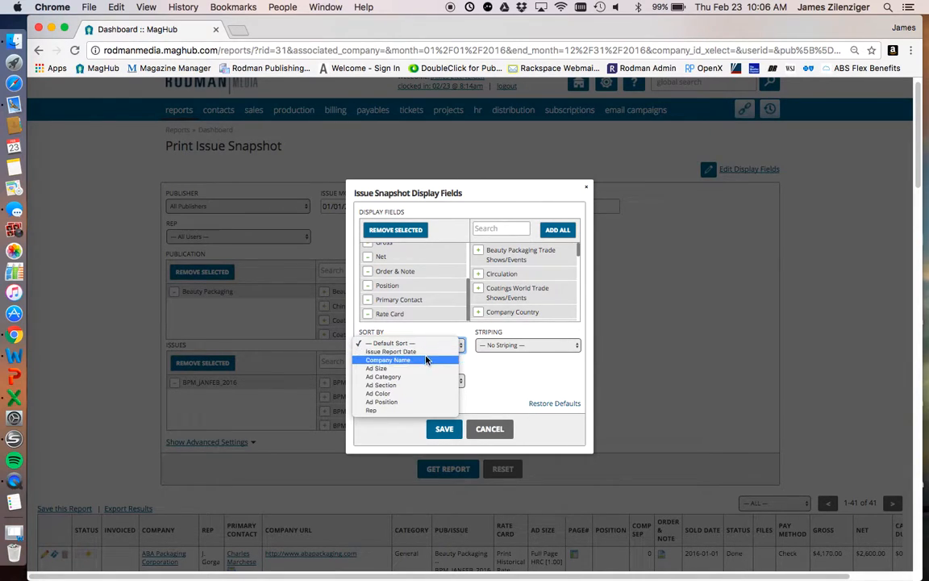
pyautogui.click(540, 355)
pyautogui.click(447, 430)
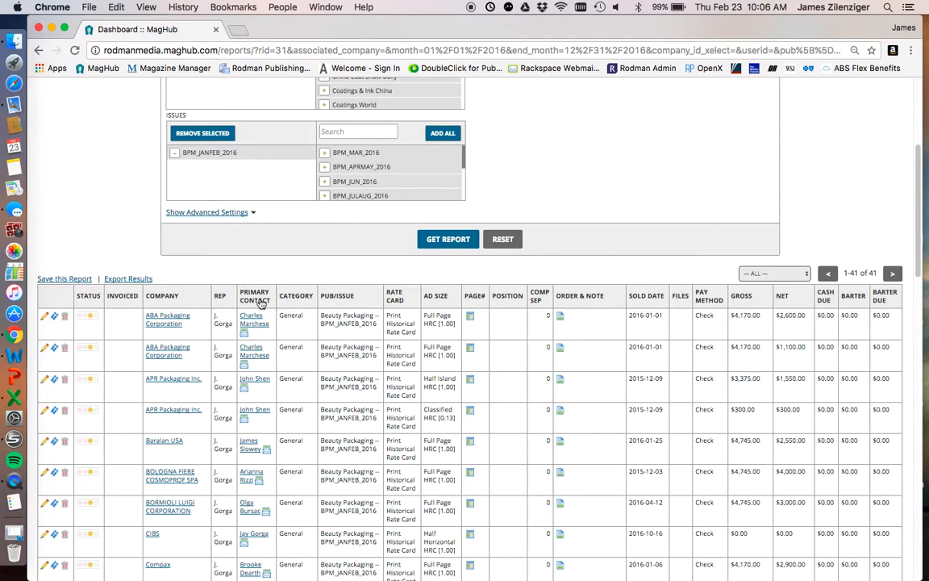
# - Sort the report results by company and by rep, trying both sort directions for each column
pyautogui.scroll(-2, 317, 309)
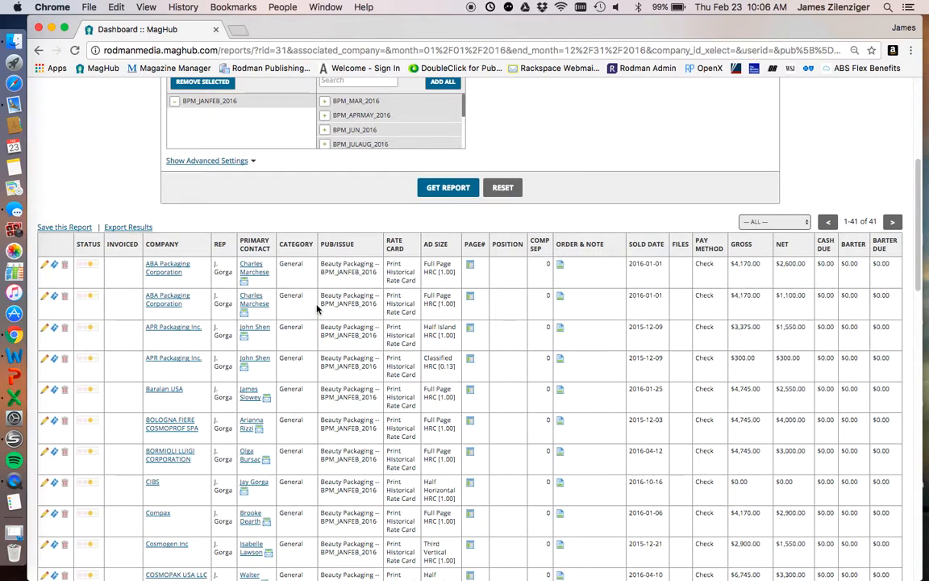
pyautogui.scroll(-2, 606, 326)
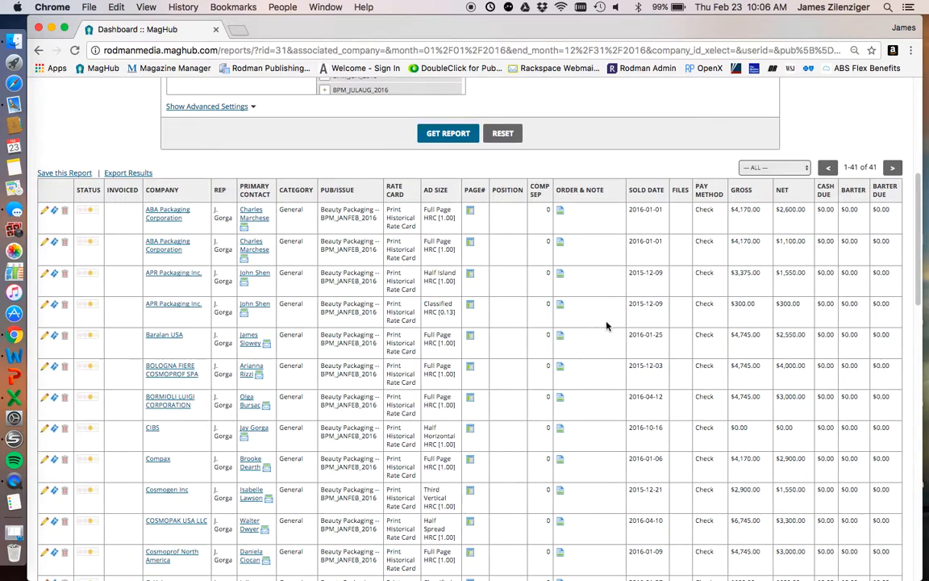
pyautogui.scroll(-1, 407, 367)
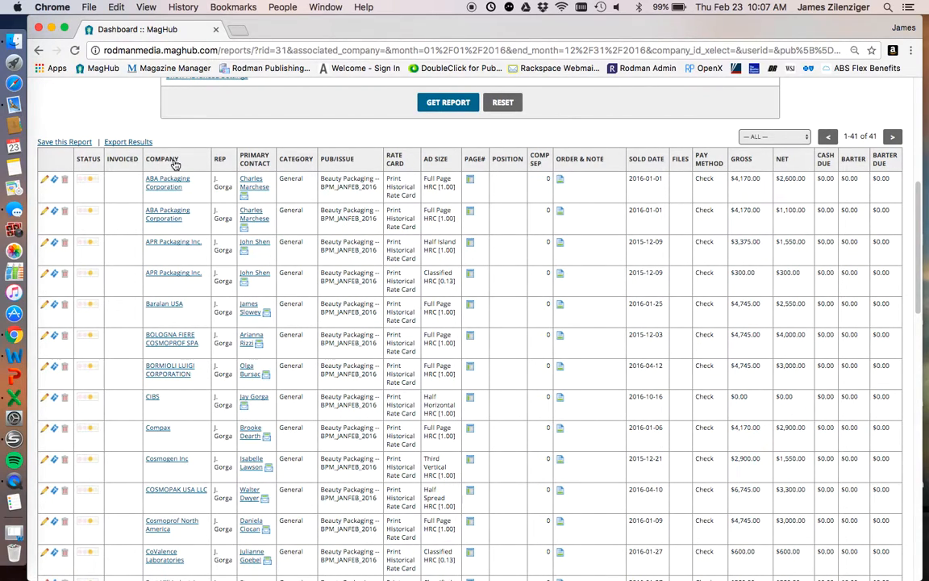
pyautogui.click(182, 163)
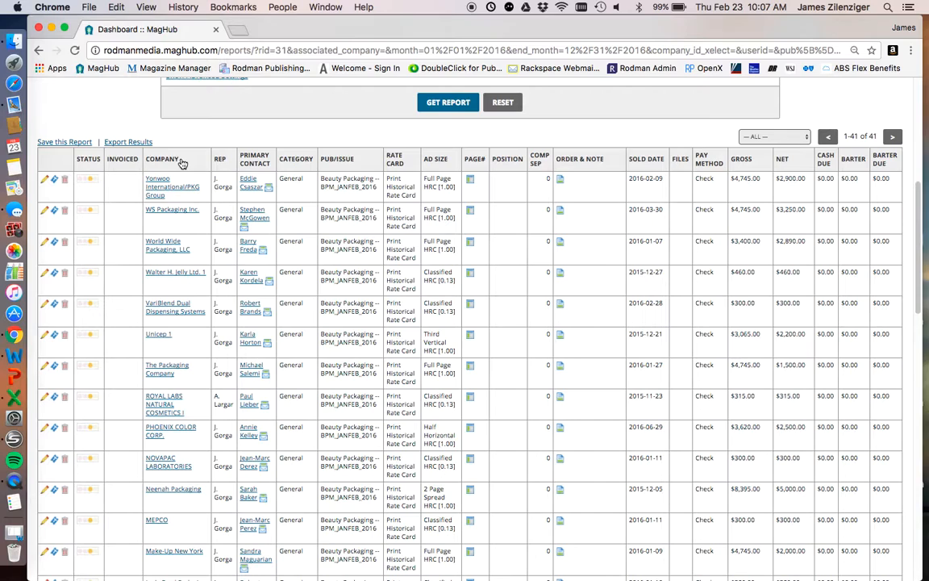
pyautogui.click(182, 163)
pyautogui.click(223, 162)
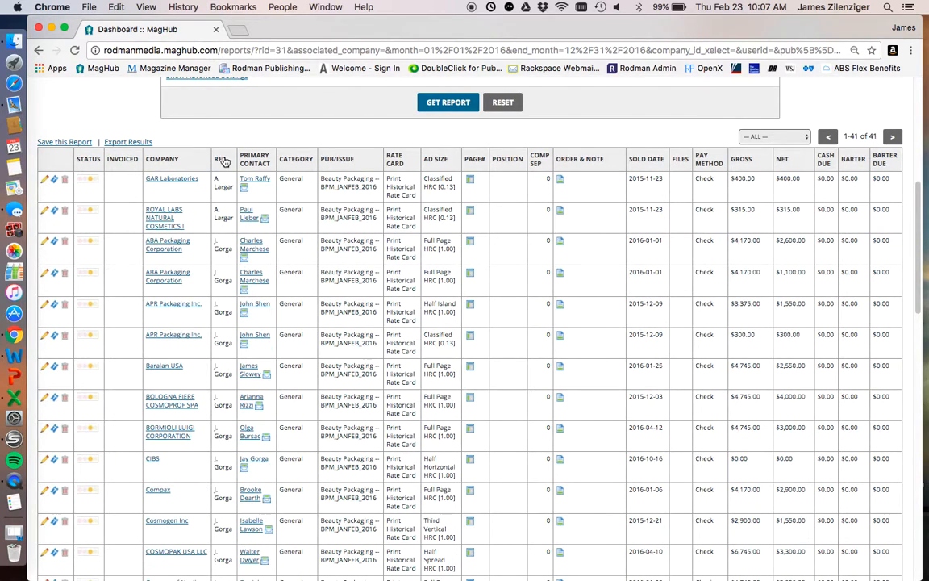
pyautogui.click(225, 162)
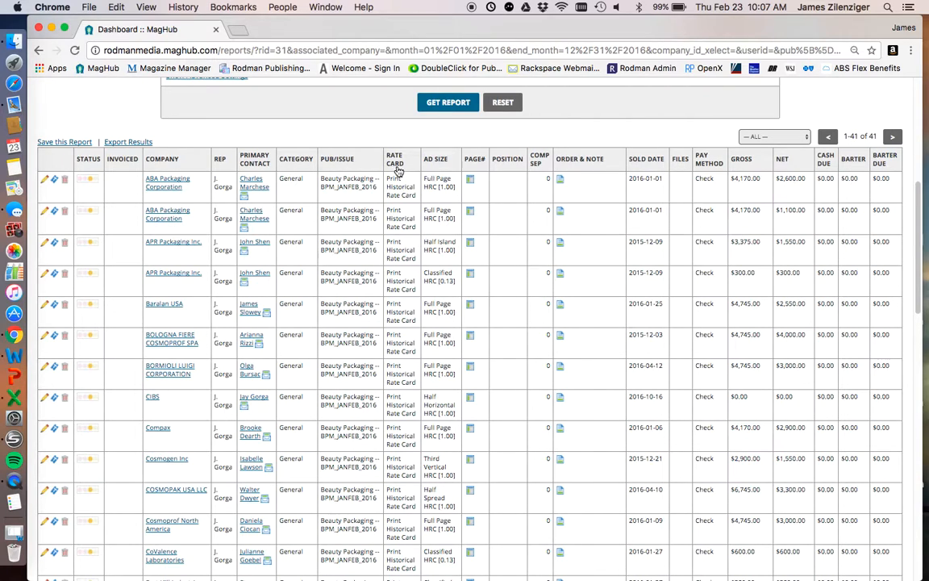
# - Sort the results by company in both directions once more, and by ad size in descending order
pyautogui.click(173, 161)
pyautogui.click(173, 161)
pyautogui.click(436, 160)
pyautogui.click(441, 165)
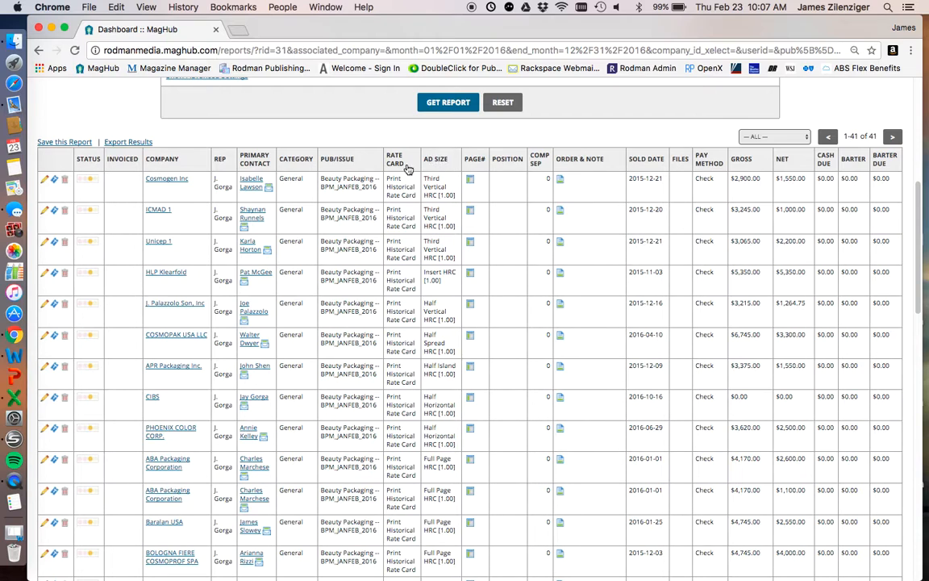
# - Show the advanced report settings, look over their filters and options, and hide them again
pyautogui.scroll(8, 344, 163)
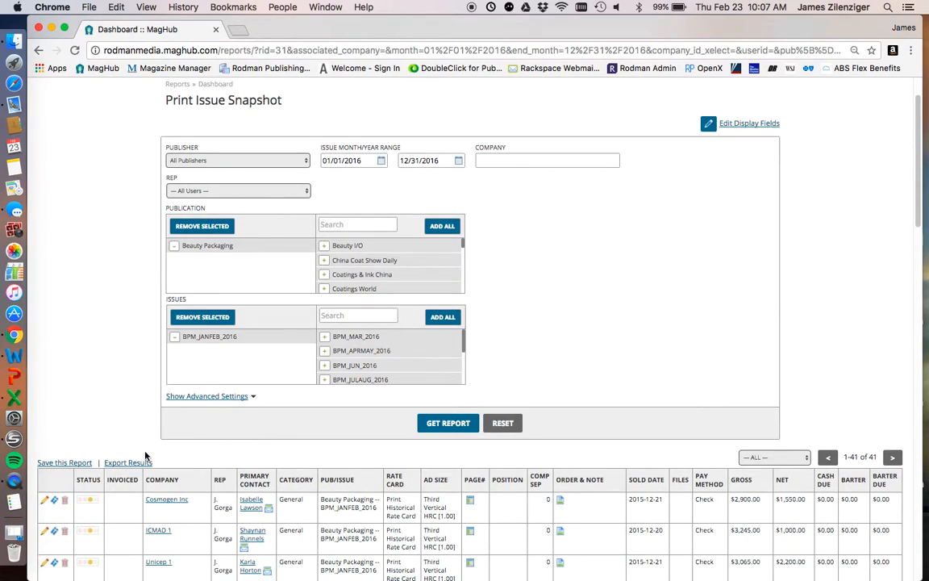
pyautogui.scroll(-1, 146, 457)
pyautogui.click(122, 405)
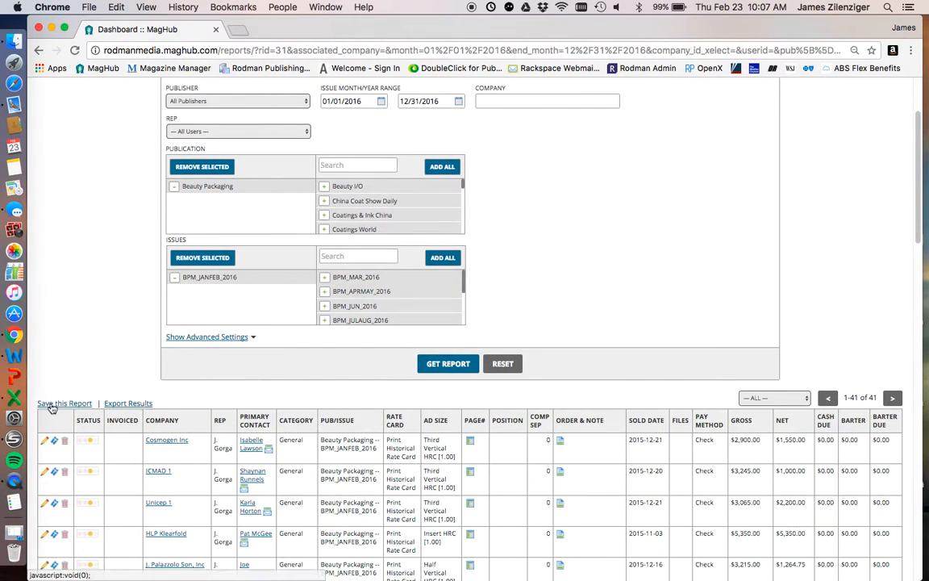
pyautogui.scroll(-2, 274, 383)
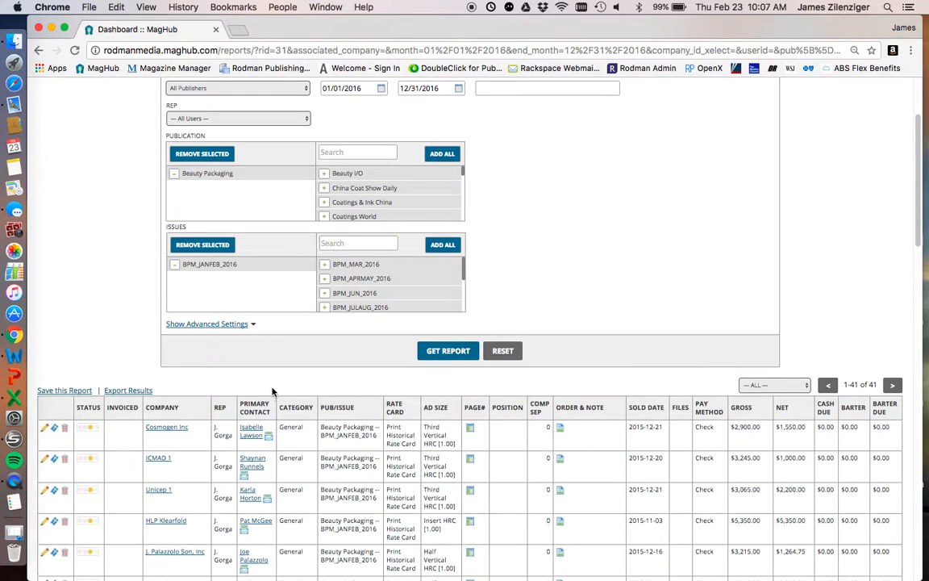
pyautogui.click(207, 311)
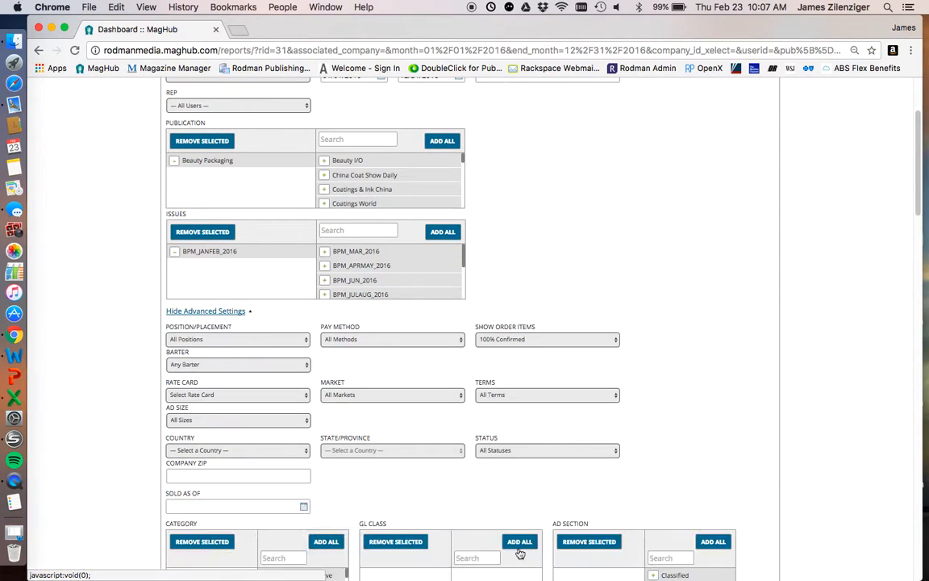
pyautogui.scroll(-6, 339, 420)
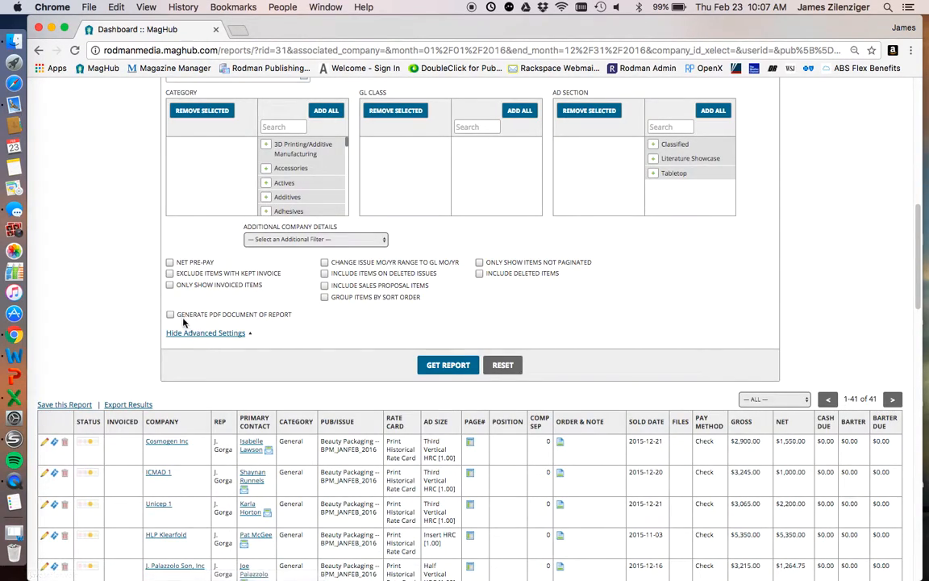
pyautogui.click(204, 334)
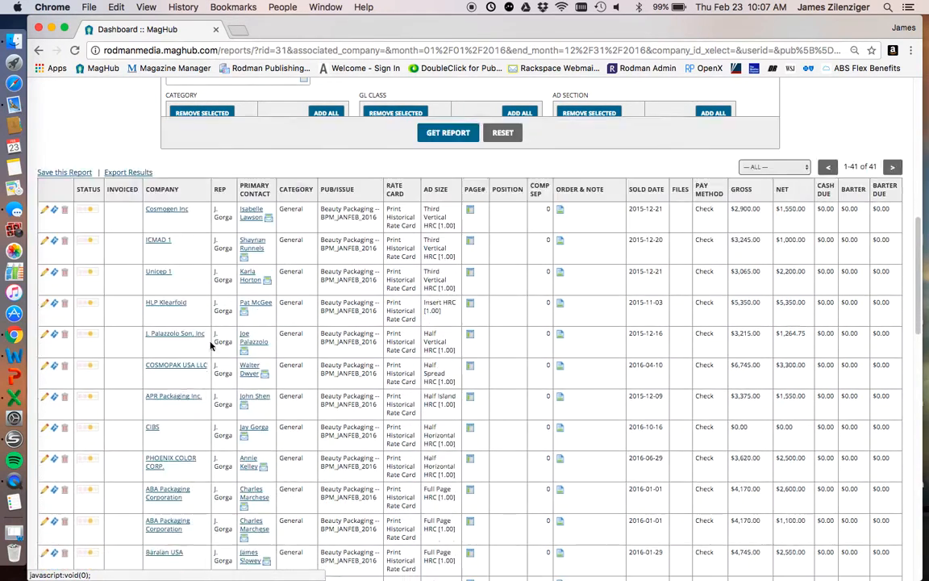
# - Enable generating a PDF document in the advanced settings and run the report for BPM_JANFEB_2016 again
pyautogui.scroll(1, 243, 361)
pyautogui.moveTo(256, 179); pyautogui.dragTo(169, 181)
pyautogui.click(245, 179)
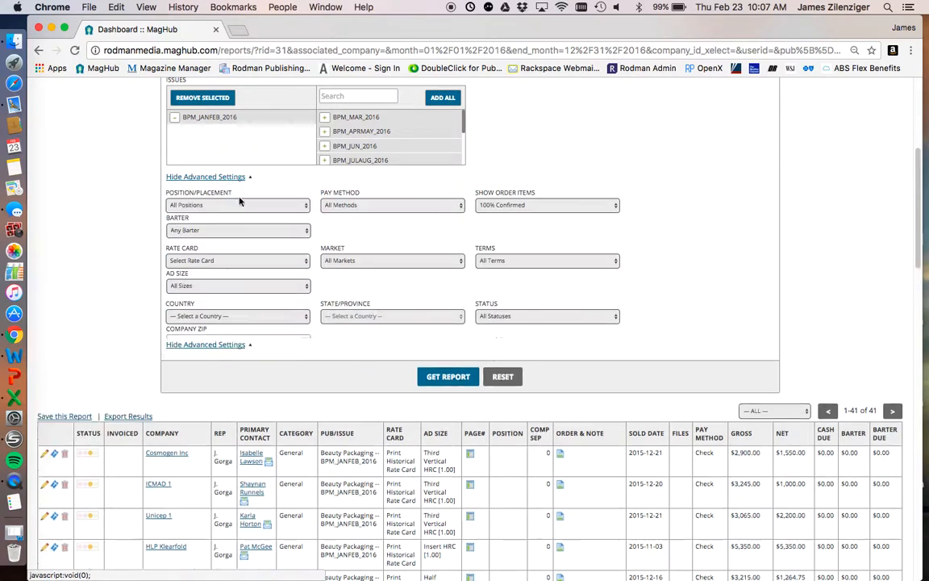
pyautogui.scroll(-2, 283, 250)
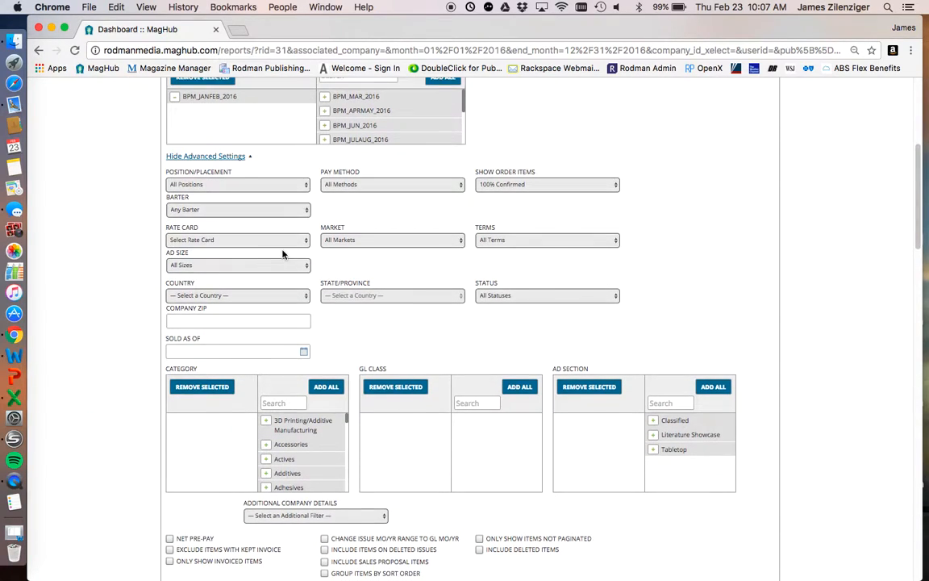
pyautogui.scroll(-4, 415, 266)
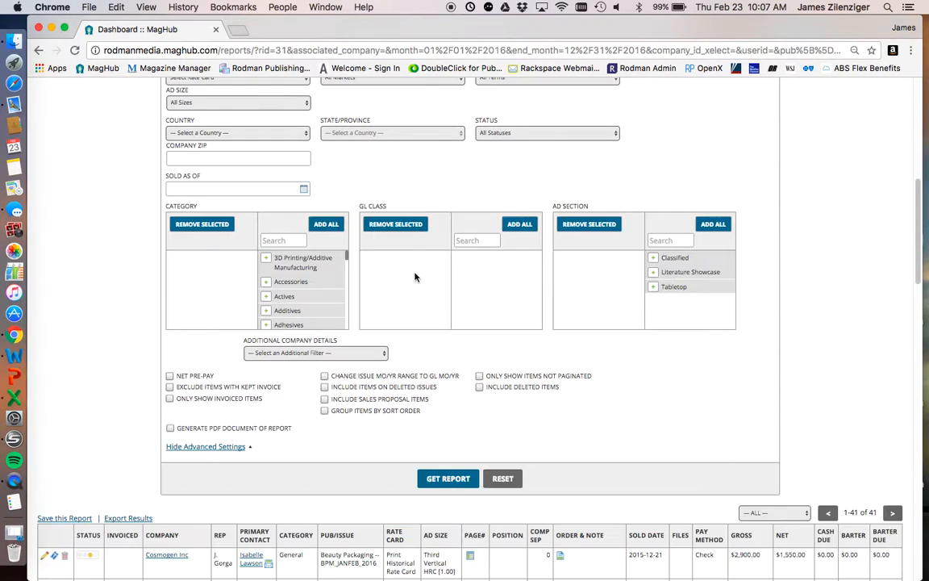
pyautogui.click(170, 428)
pyautogui.moveTo(294, 429); pyautogui.dragTo(164, 428)
pyautogui.click(342, 452)
pyautogui.click(421, 478)
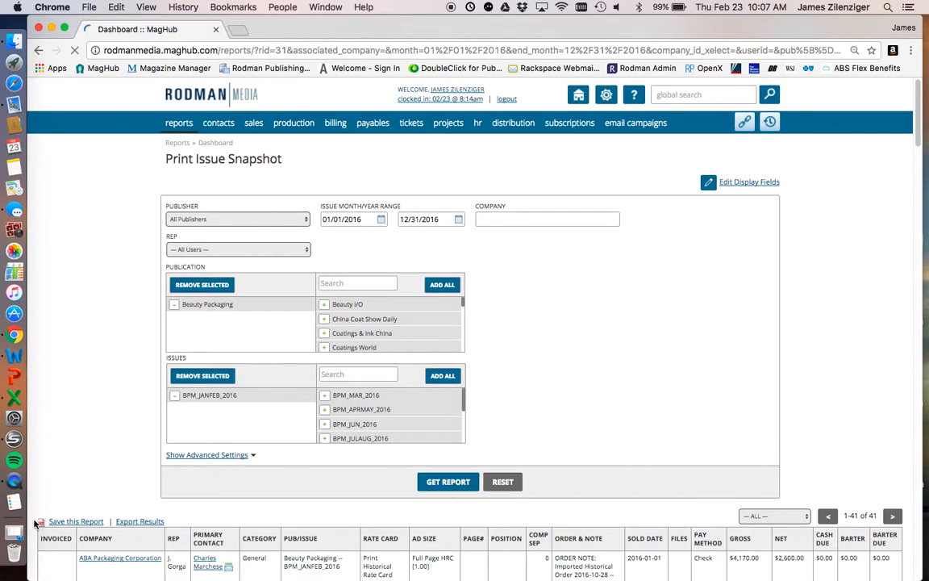
# - Open the generated PDF version of the Print Issue Snapshot report
pyautogui.tripleClick(41, 525)
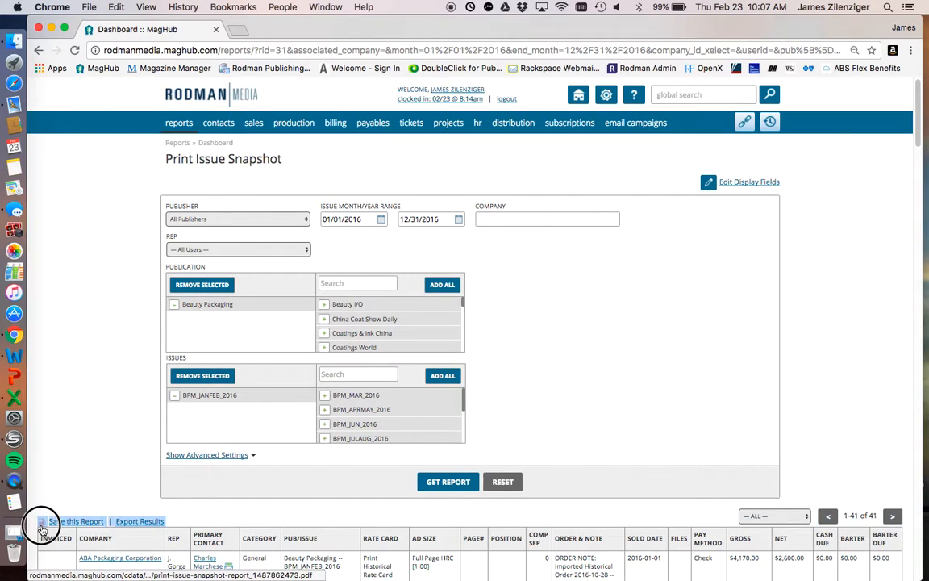
pyautogui.click(79, 483)
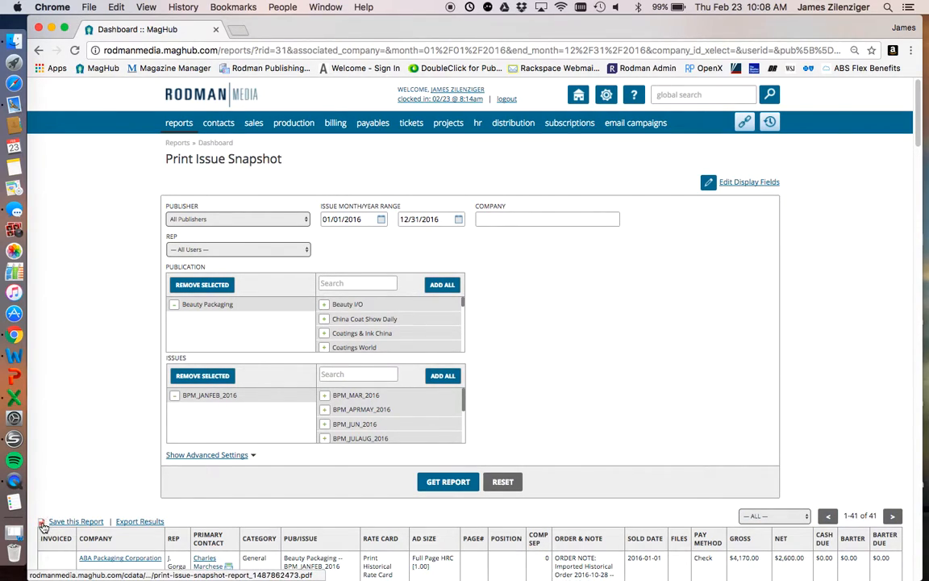
pyautogui.click(42, 525)
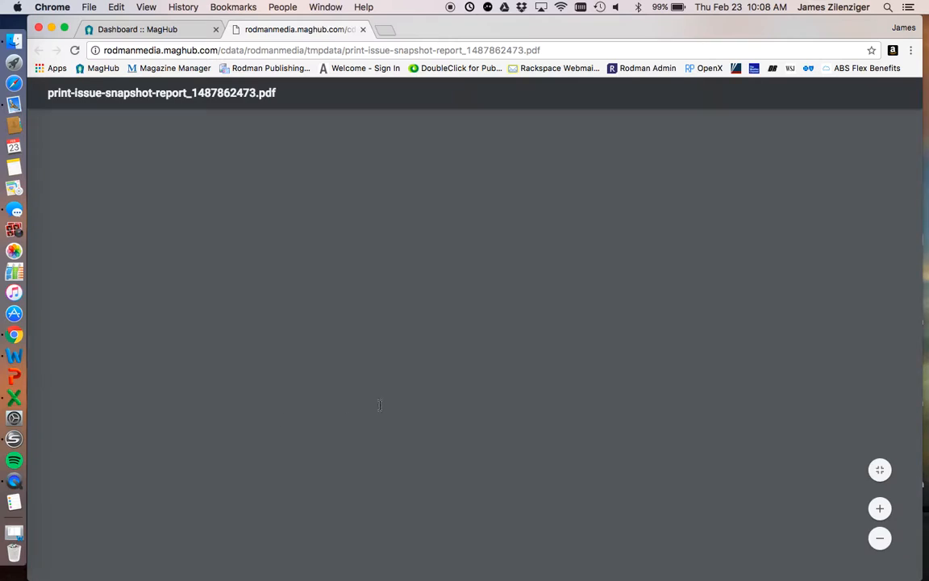
# - Look through the pages of the PDF report, and close it to return to the Print Issue Snapshot page
pyautogui.scroll(-20, 394, 403)
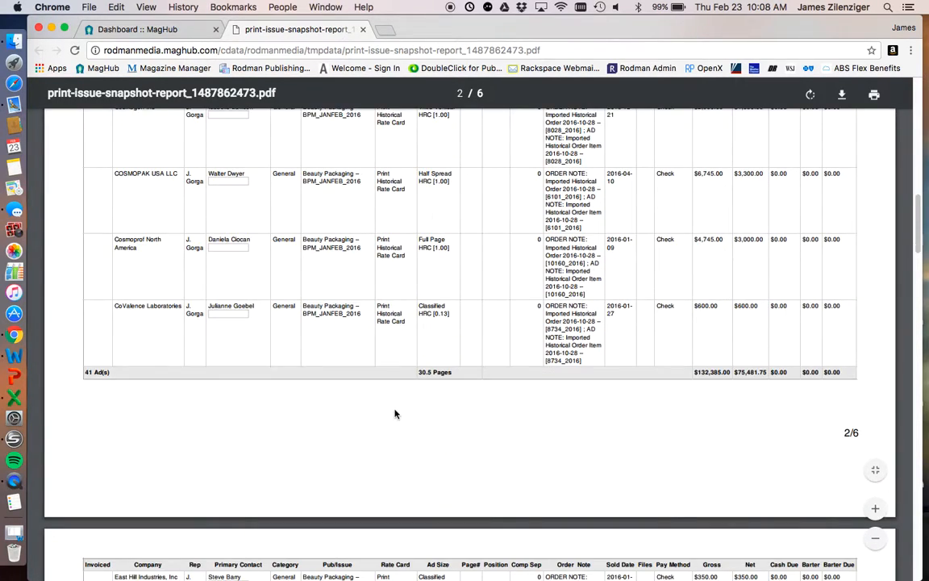
pyautogui.scroll(-15, 394, 414)
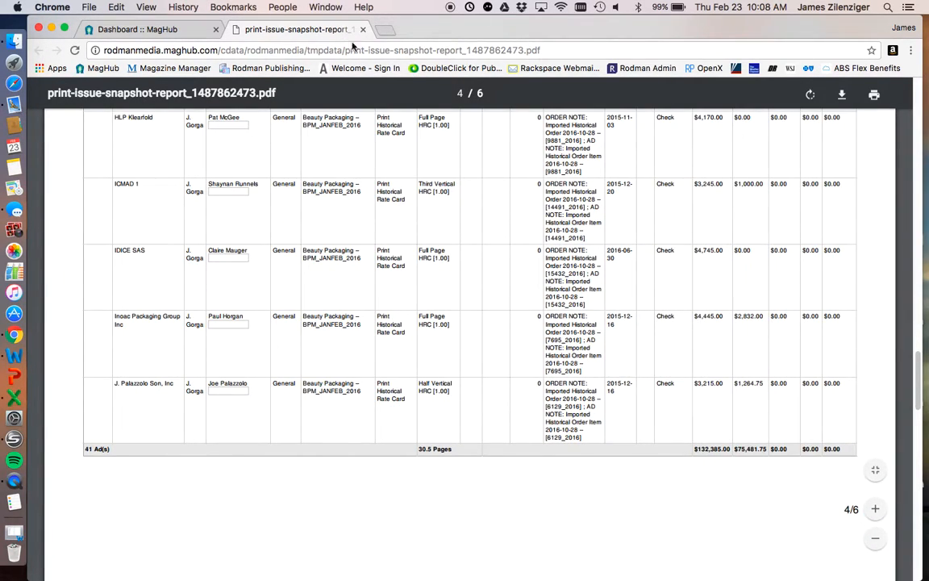
pyautogui.click(363, 29)
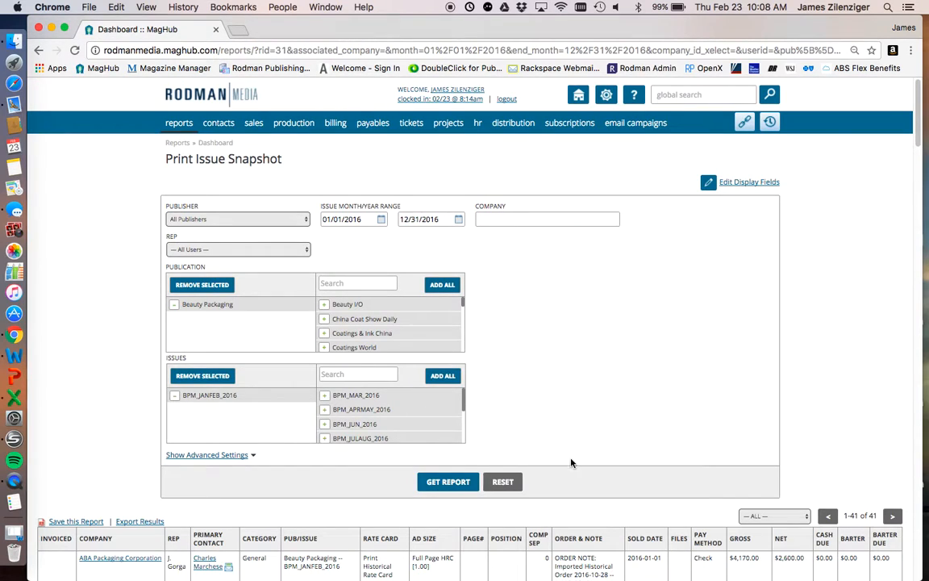
# - Reset the report filters and reopen the Print Issue Snapshot from the key sales reports
pyautogui.click(502, 482)
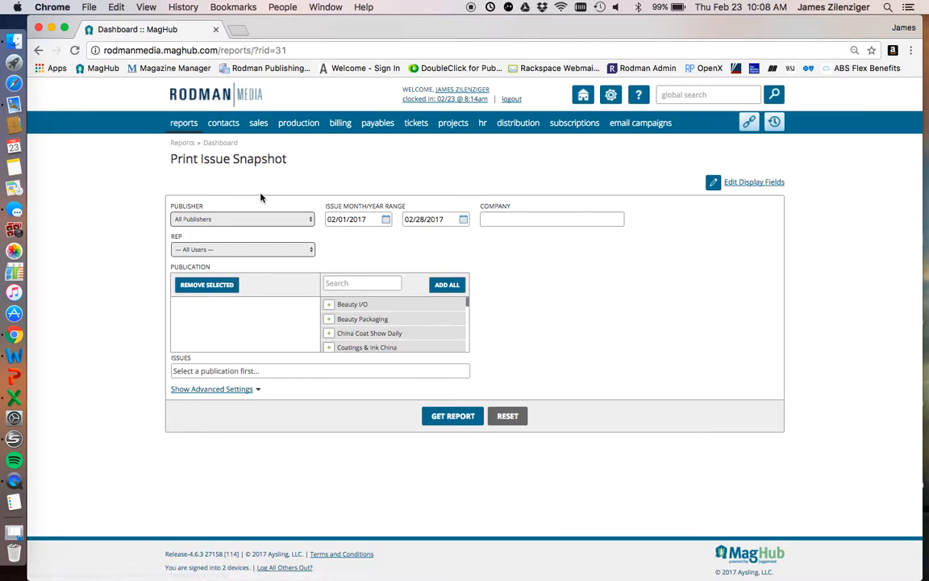
pyautogui.moveTo(257, 122)
pyautogui.moveTo(286, 238)
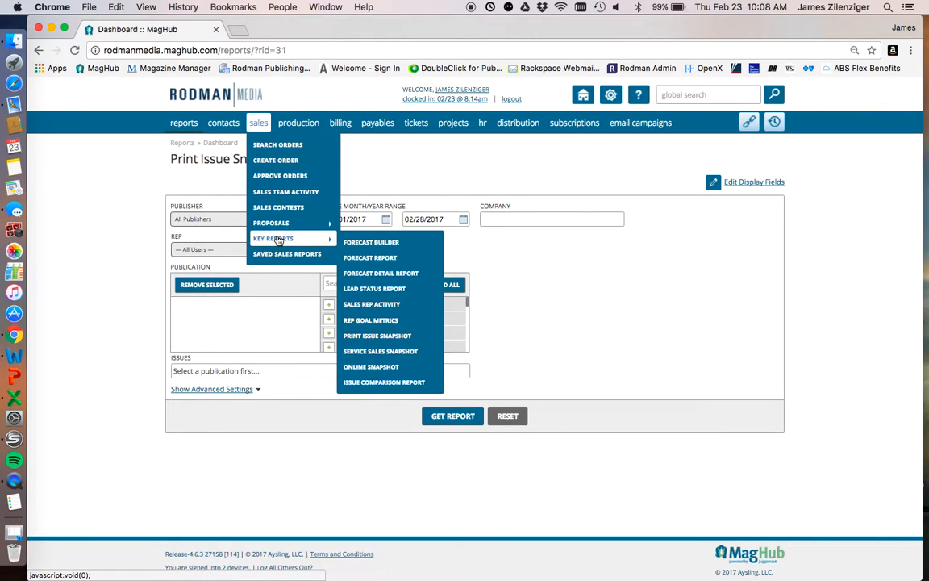
pyautogui.click(405, 339)
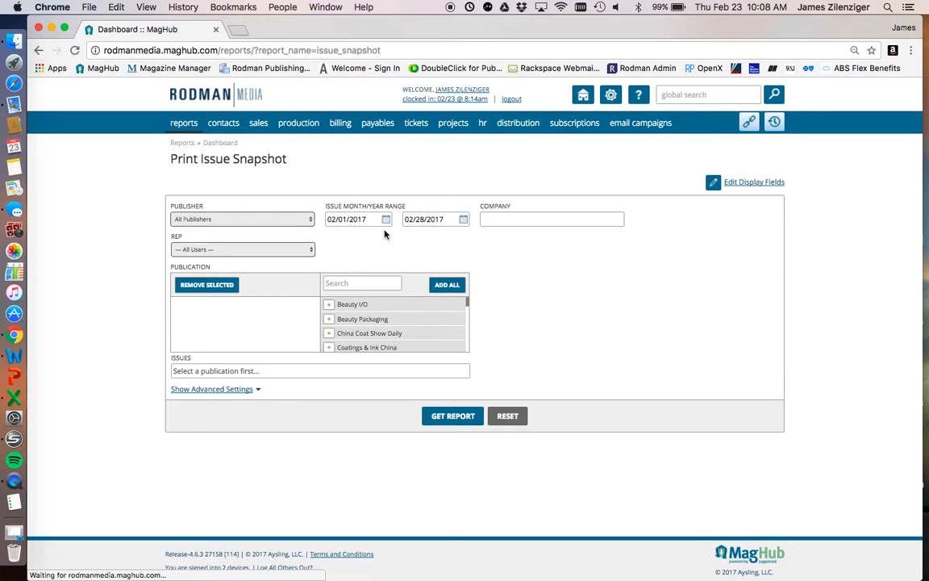
# - Set the issue month/year range to 03/01/2017 through 03/31/2017
pyautogui.click(385, 221)
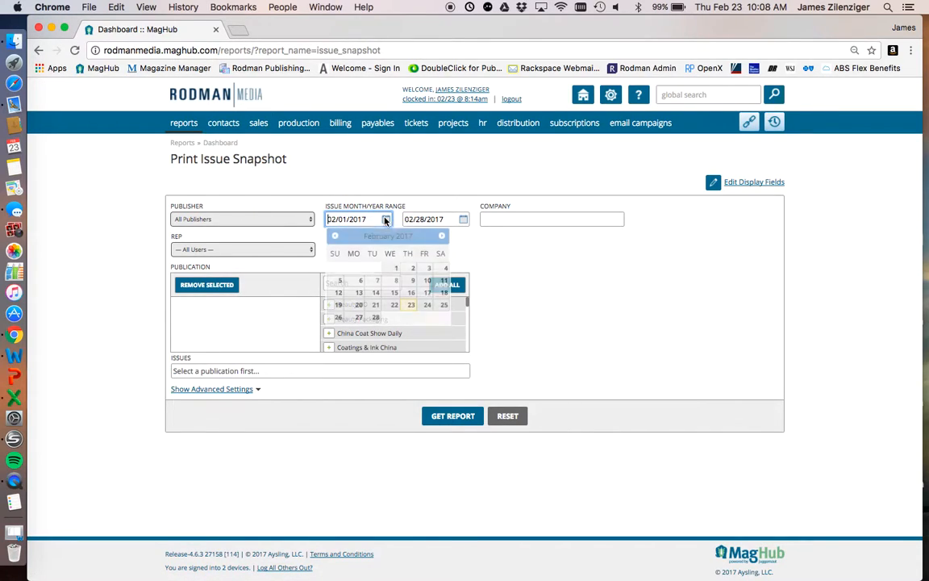
pyautogui.click(441, 236)
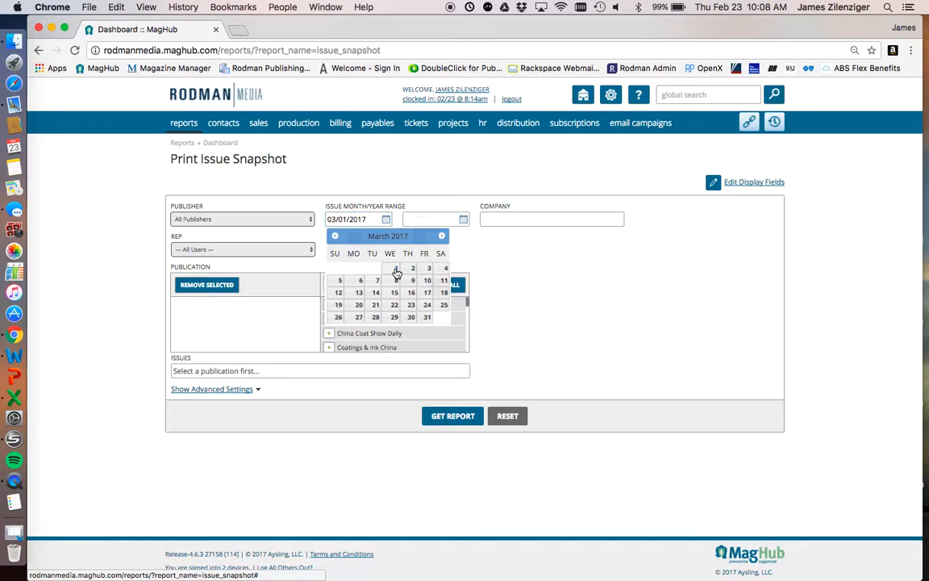
pyautogui.click(396, 268)
pyautogui.click(464, 220)
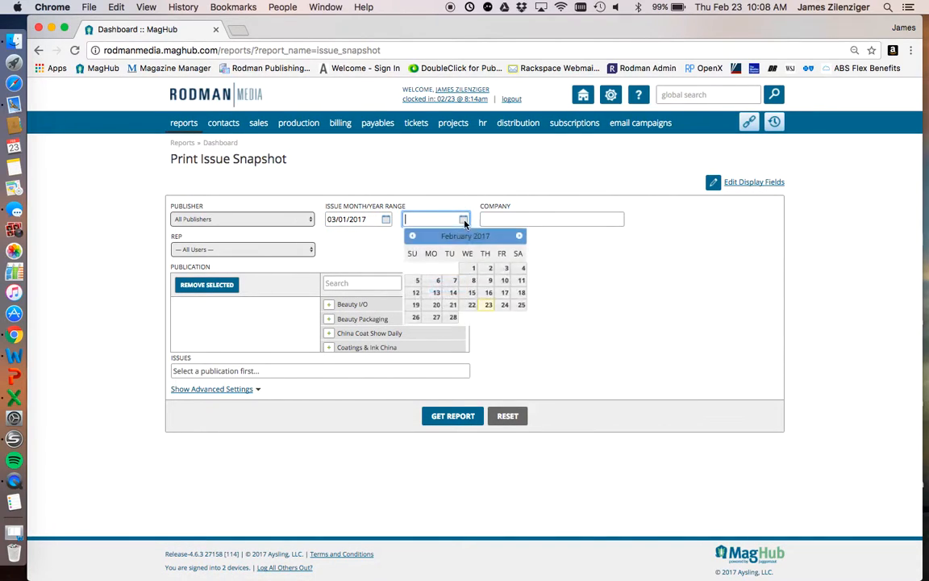
pyautogui.click(521, 236)
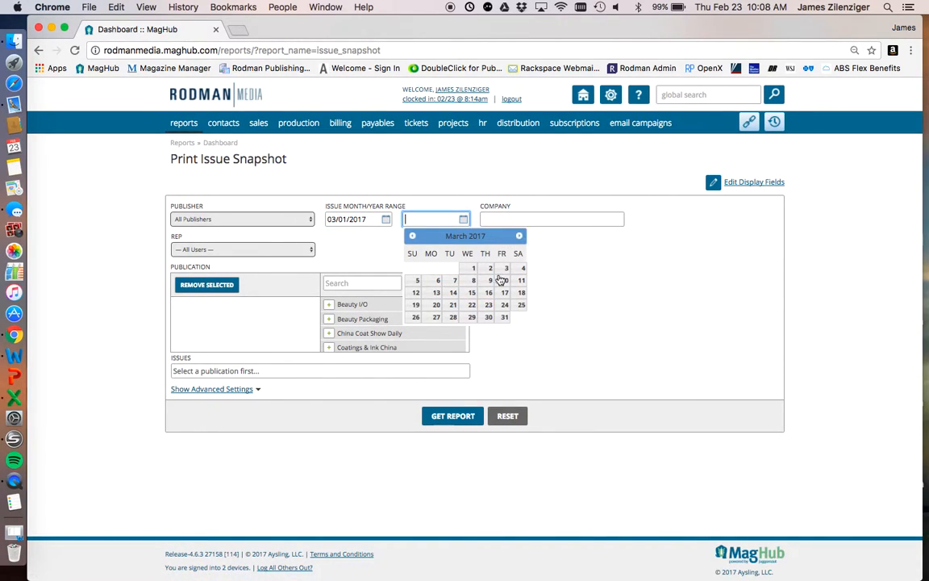
pyautogui.click(505, 317)
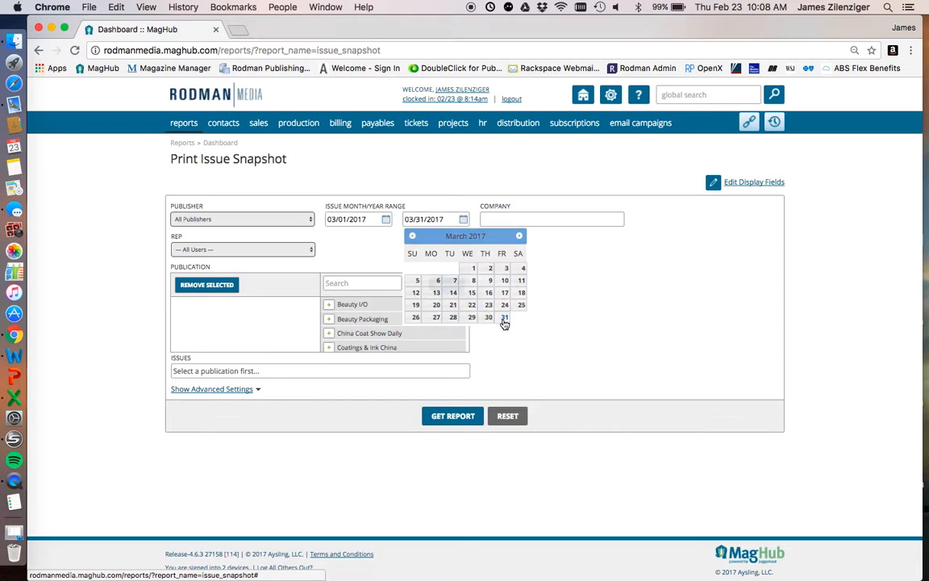
# - Run the report for Beauty Packaging's BPM_MAR_2017 issue and look over the resulting ad list
pyautogui.click(330, 320)
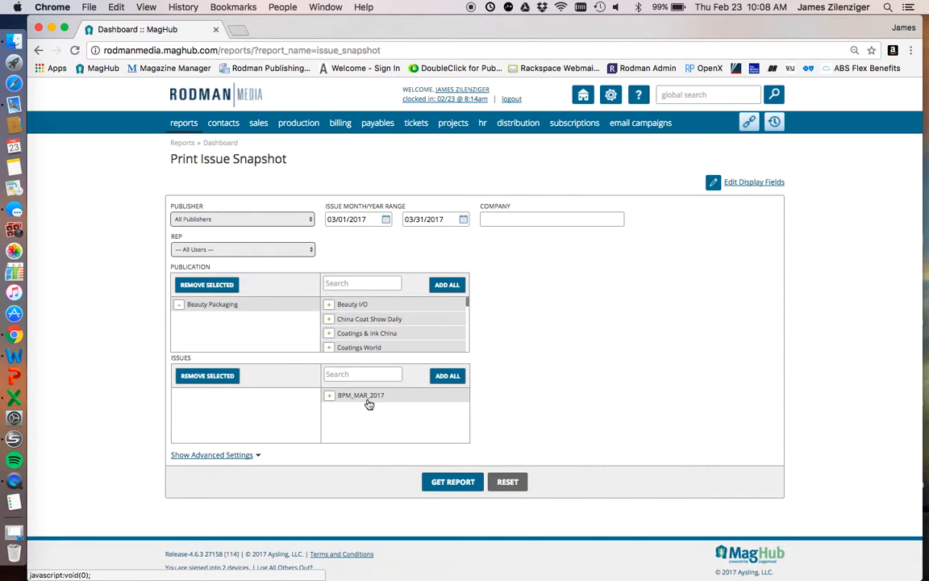
pyautogui.click(329, 396)
pyautogui.click(468, 481)
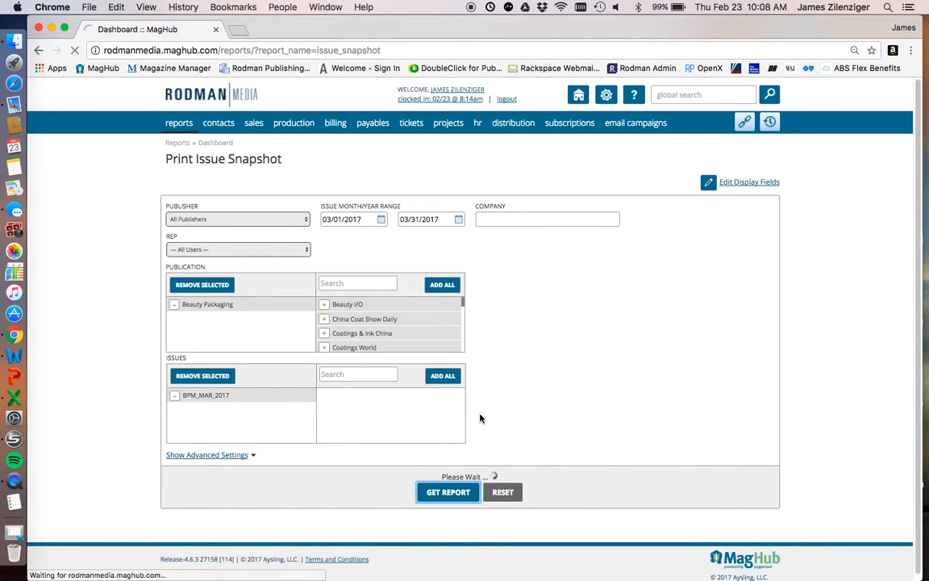
pyautogui.scroll(-3, 483, 421)
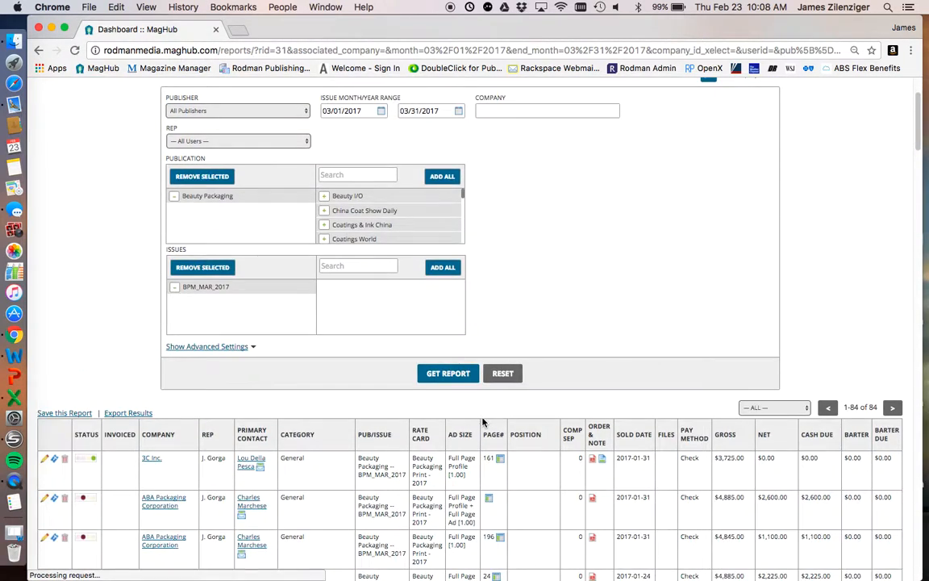
pyautogui.scroll(-6, 483, 421)
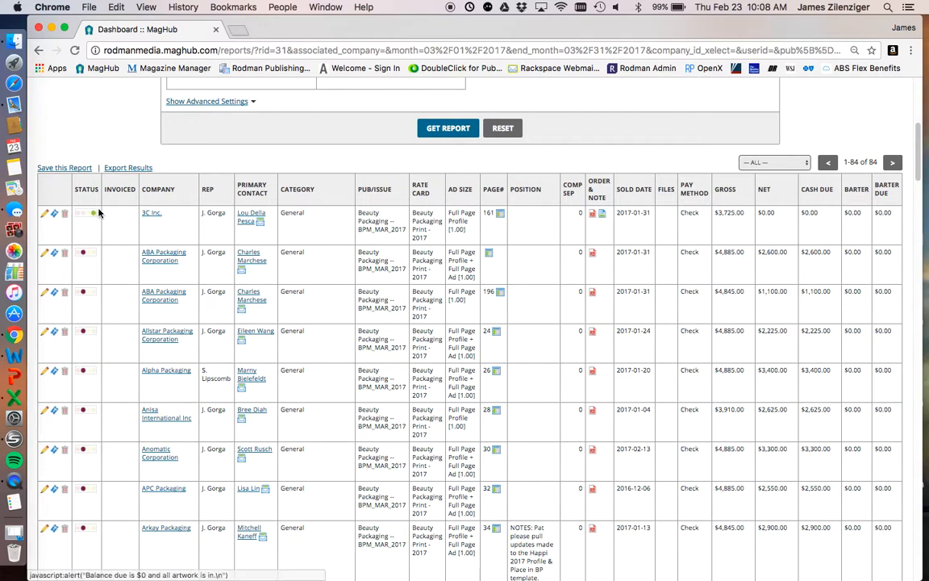
pyautogui.scroll(-3, 826, 345)
pyautogui.scroll(3, 761, 216)
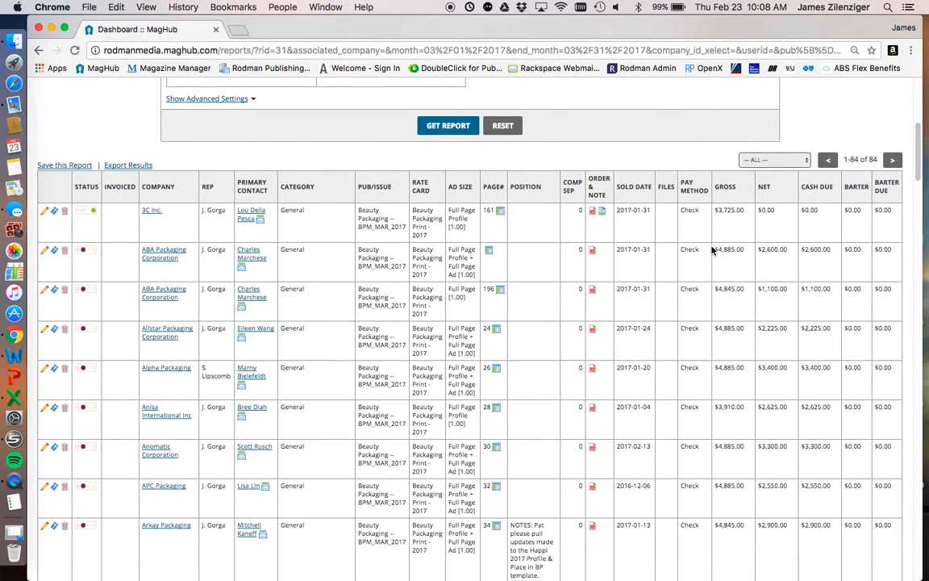
# - Add Status to the report's display fields and save the change with refreshed search results
pyautogui.scroll(9, 711, 250)
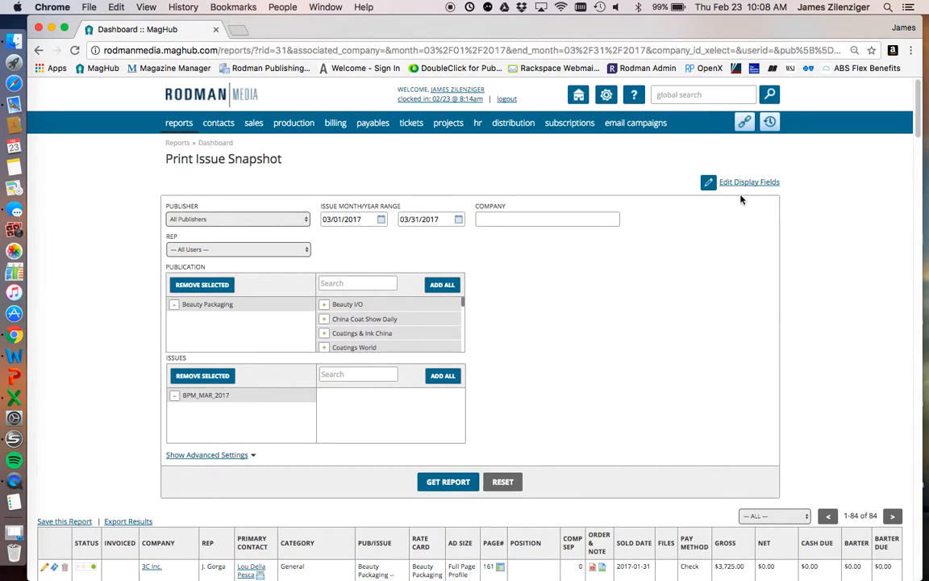
pyautogui.click(744, 182)
pyautogui.scroll(-1, 549, 300)
pyautogui.scroll(-5, 544, 303)
pyautogui.scroll(-5, 543, 303)
pyautogui.scroll(-3, 543, 303)
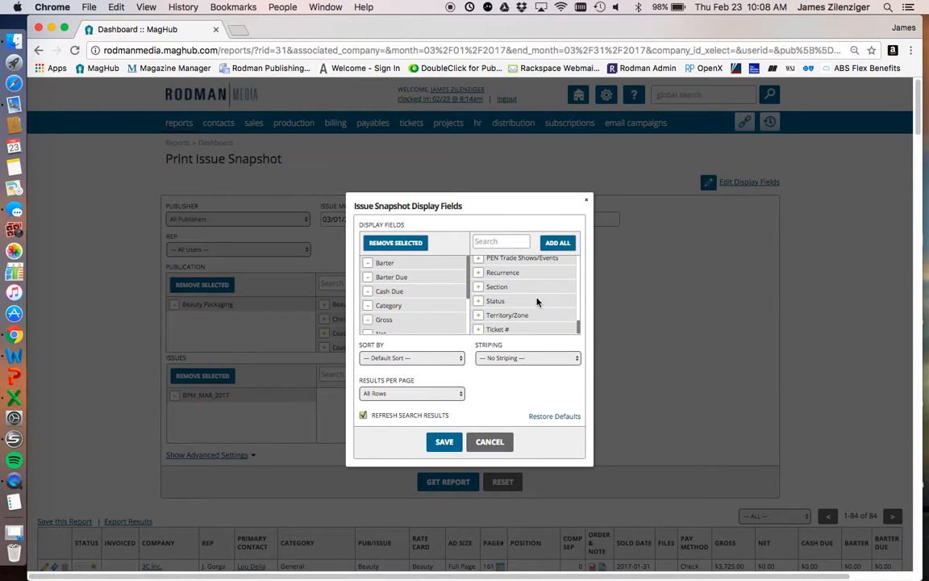
pyautogui.click(478, 301)
pyautogui.click(444, 442)
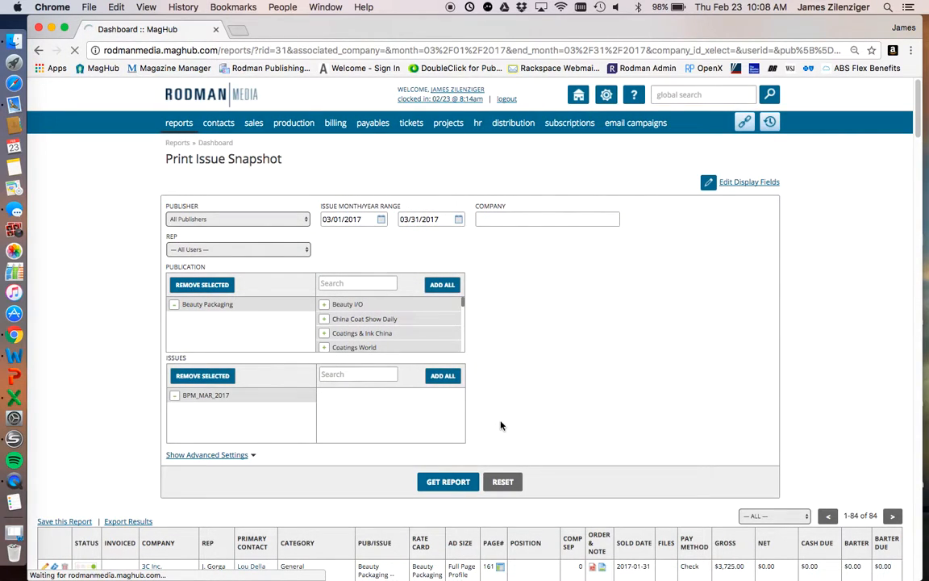
# - Examine the added Status column across the BPM_MAR_2017 ads in the refreshed results
pyautogui.scroll(-5, 500, 425)
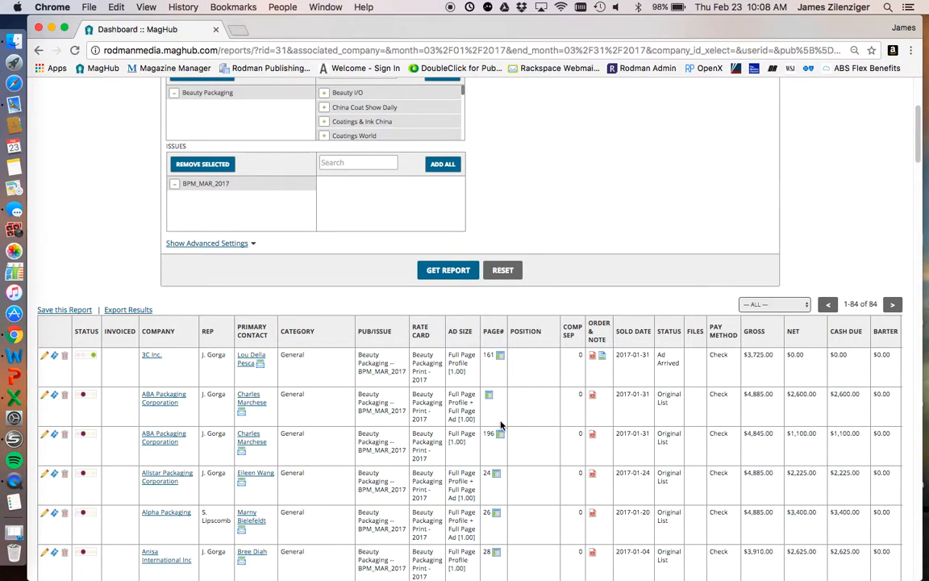
pyautogui.scroll(-3, 500, 425)
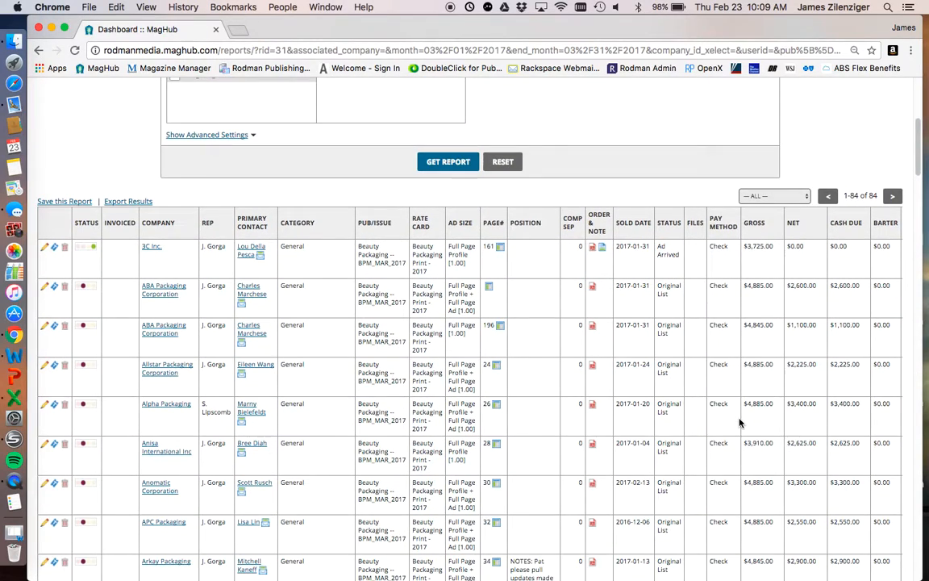
pyautogui.doubleClick(668, 246)
pyautogui.scroll(-3, 674, 302)
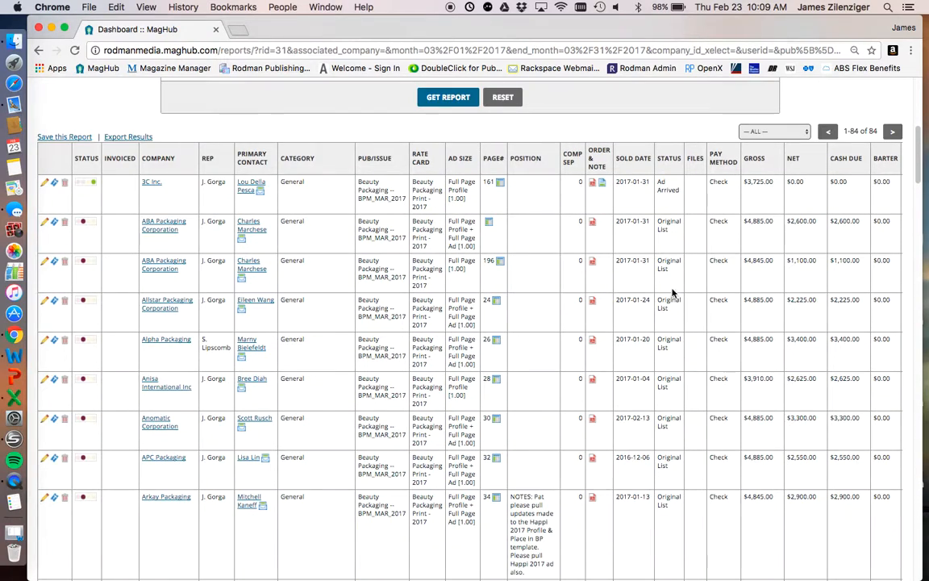
pyautogui.scroll(-15, 681, 412)
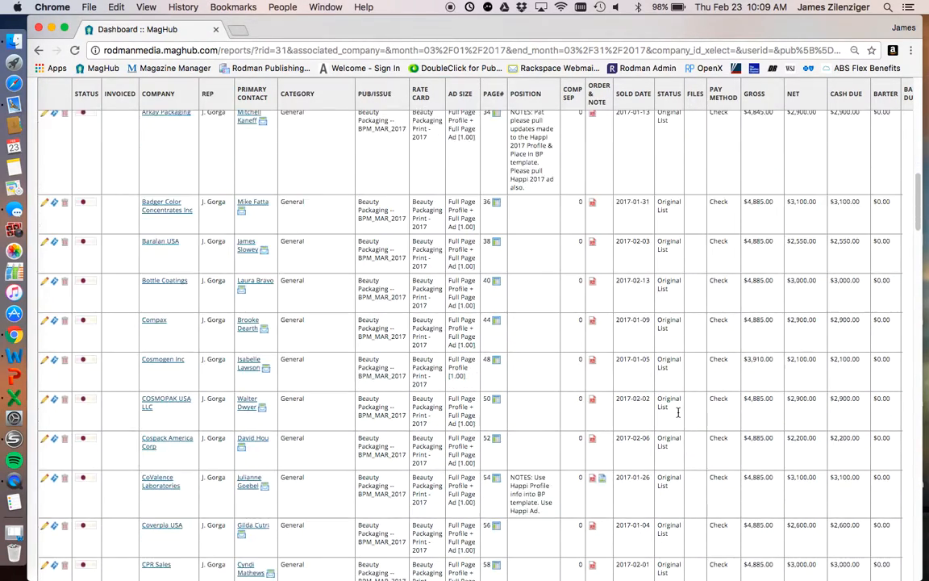
pyautogui.scroll(-10, 679, 418)
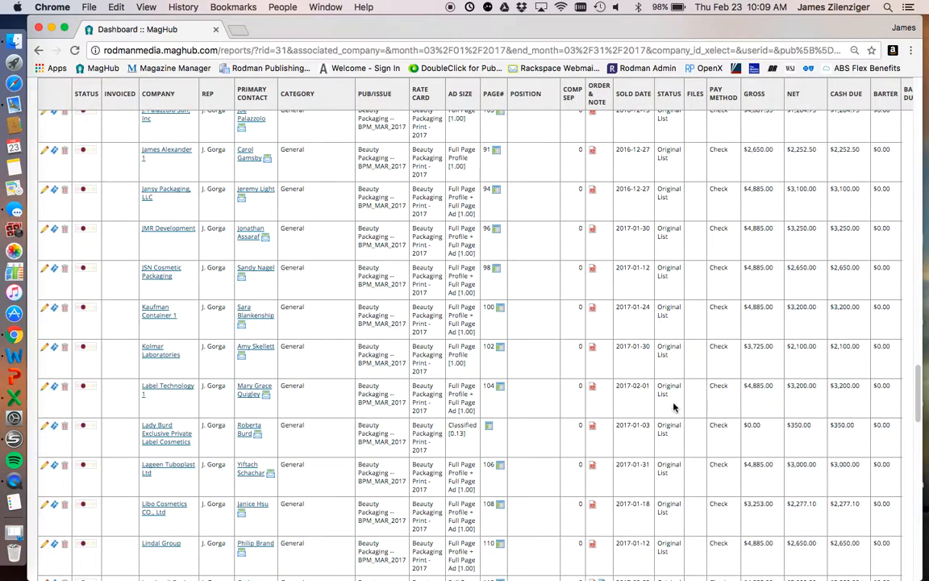
pyautogui.scroll(2, 669, 237)
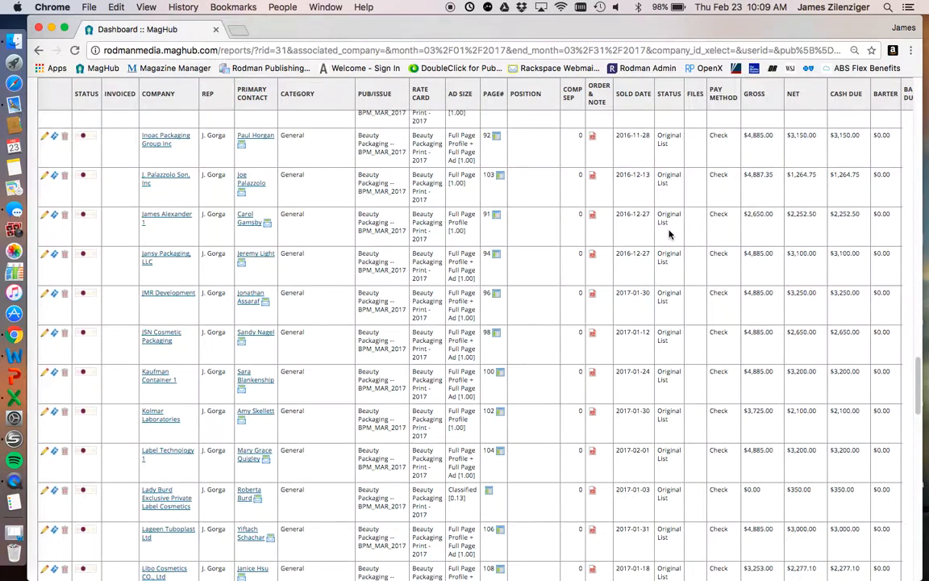
pyautogui.scroll(20, 673, 218)
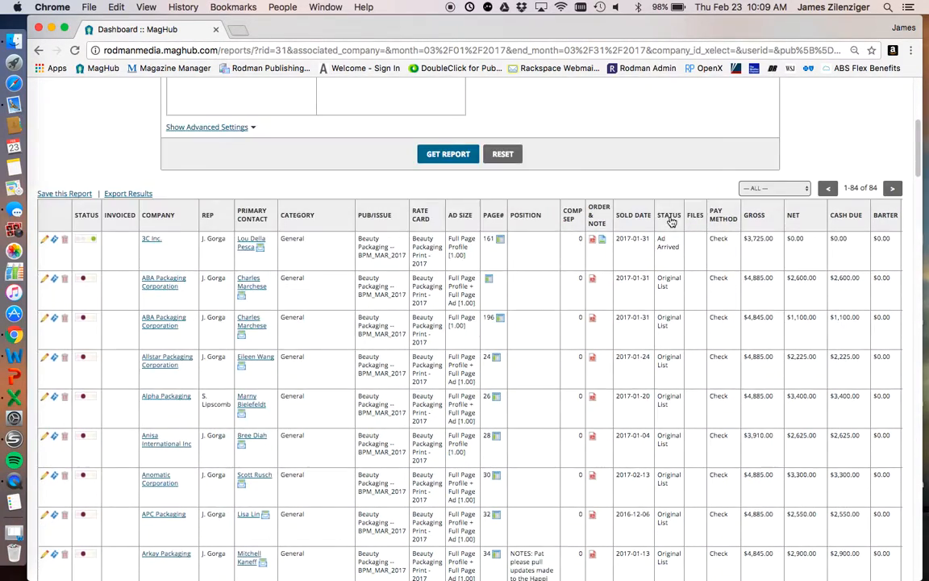
pyautogui.scroll(-6, 678, 391)
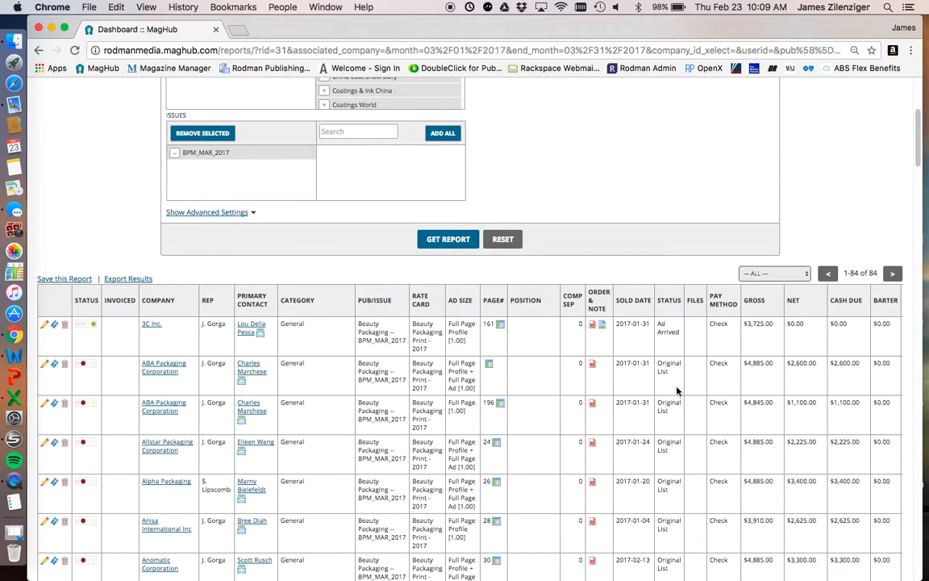
pyautogui.scroll(6, 711, 321)
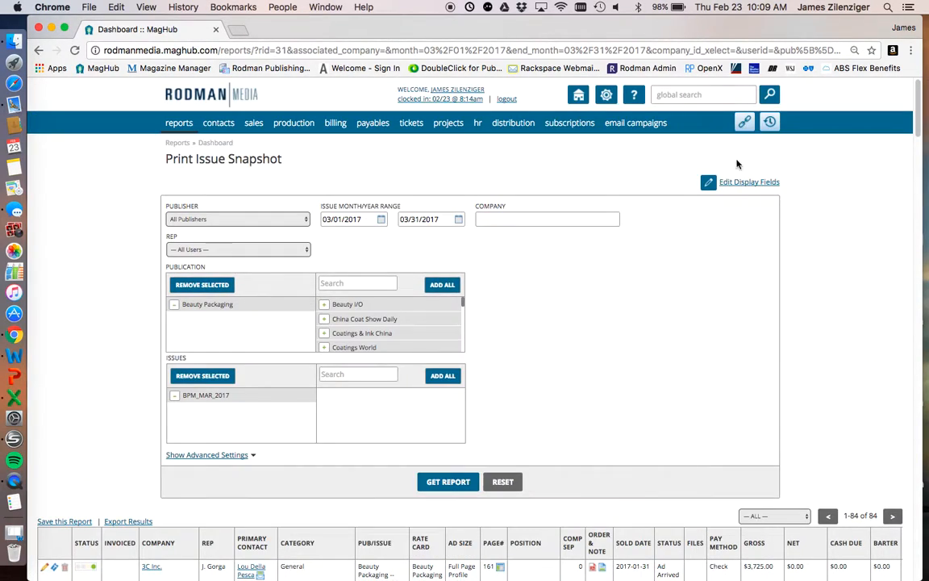
pyautogui.scroll(-7, 666, 245)
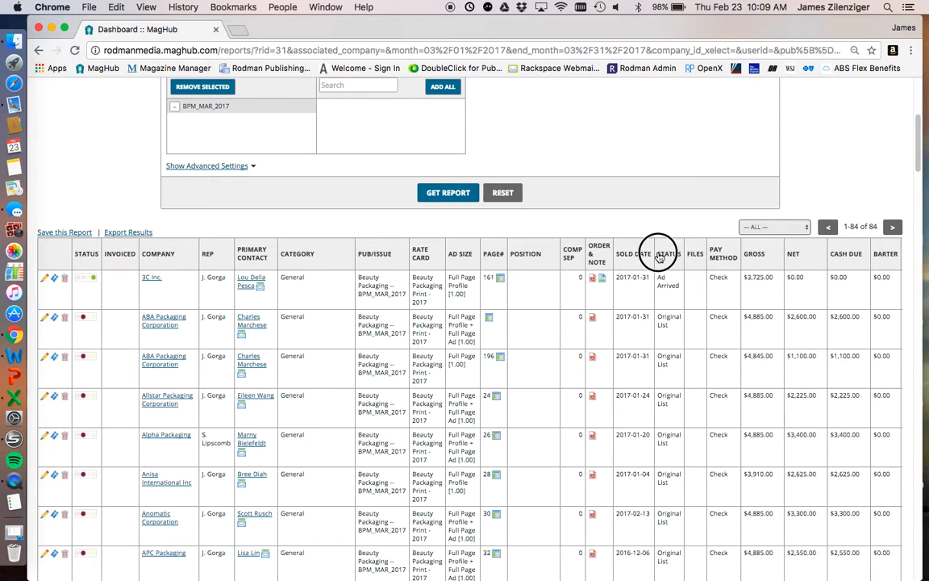
pyautogui.scroll(-2, 673, 304)
pyautogui.scroll(-2, 674, 306)
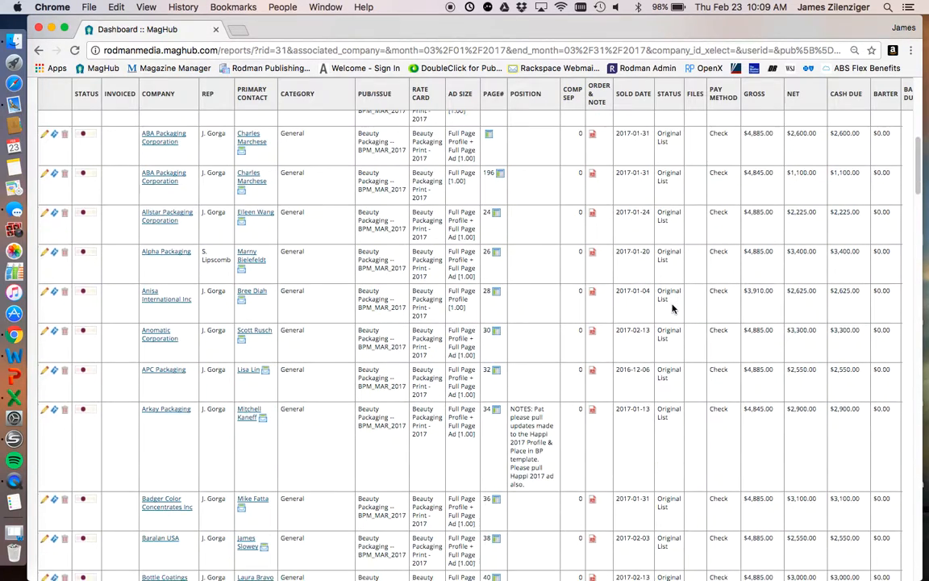
pyautogui.scroll(12, 674, 319)
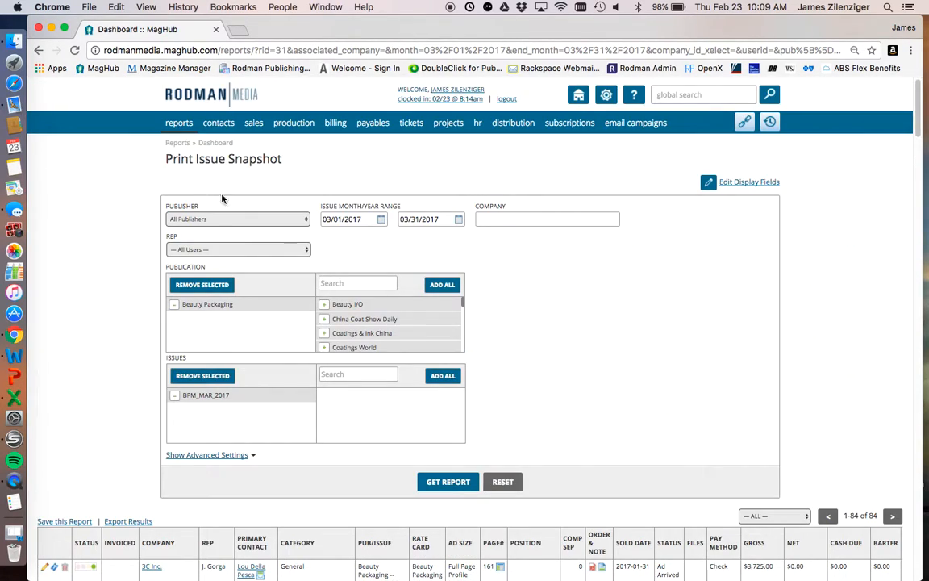
# - Open the Online Snapshot report from the key sales reports and add the BeautyPackaging.Com EMAIL publication
pyautogui.moveTo(253, 122)
pyautogui.moveTo(294, 240)
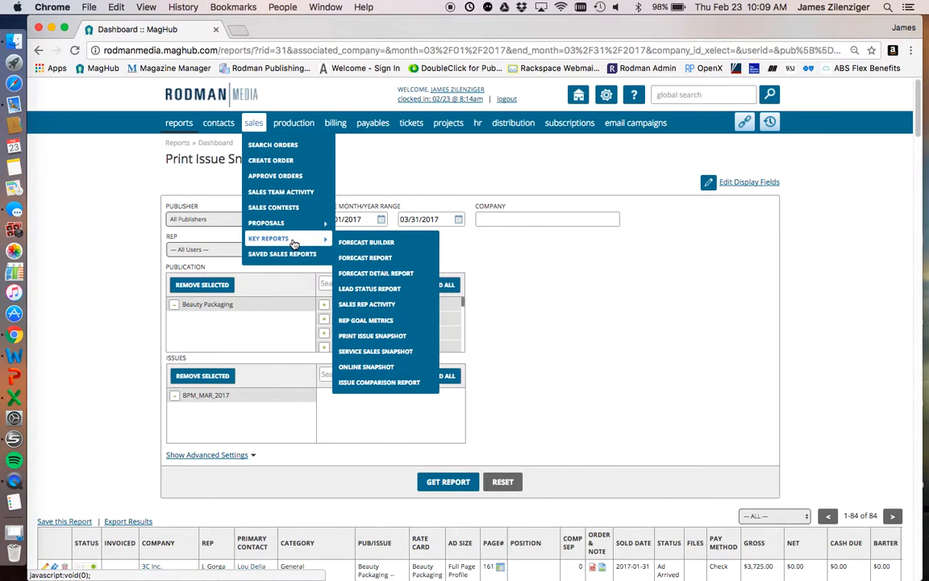
pyautogui.click(406, 373)
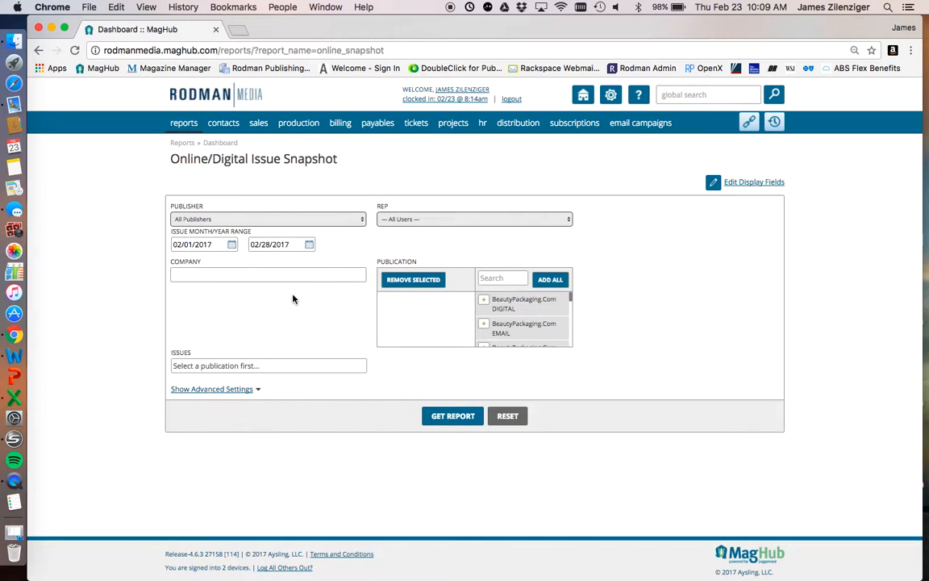
pyautogui.click(492, 327)
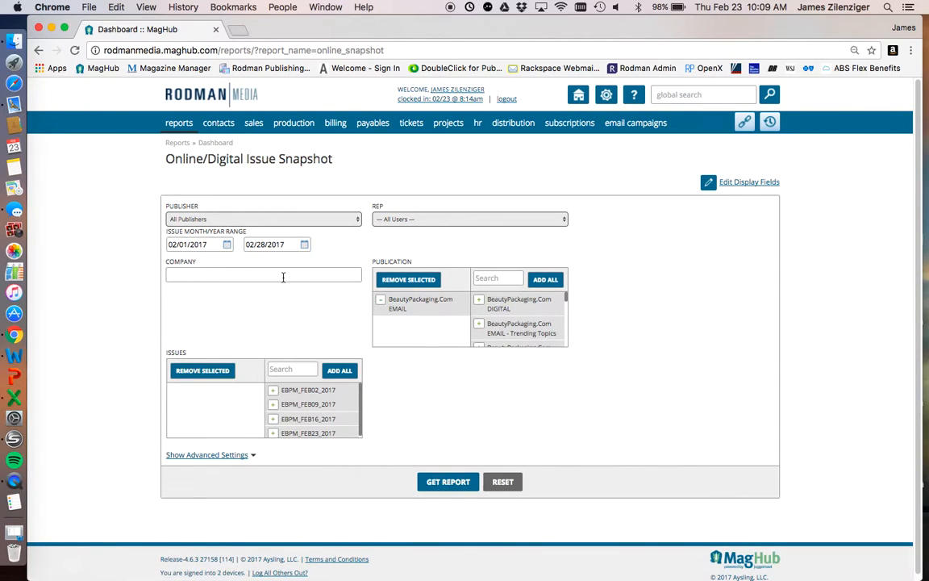
pyautogui.moveTo(165, 231); pyautogui.dragTo(267, 231)
pyautogui.click(264, 233)
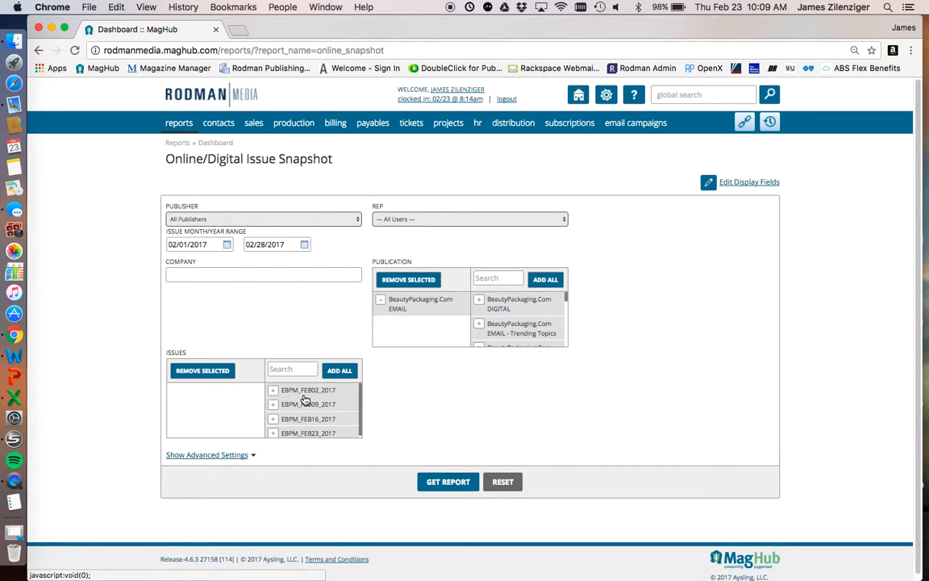
# - Set the start of the issue month/year range to 01/01/2017 in the Online/Digital Issue Snapshot
pyautogui.scroll(-1, 304, 400)
pyautogui.scroll(1, 274, 379)
pyautogui.tripleClick(189, 244)
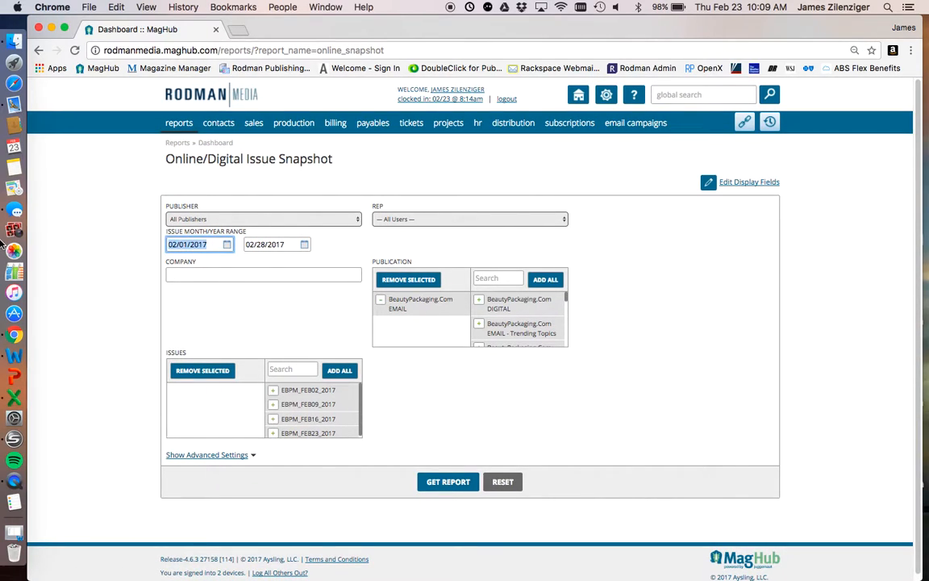
pyautogui.write('01/01')
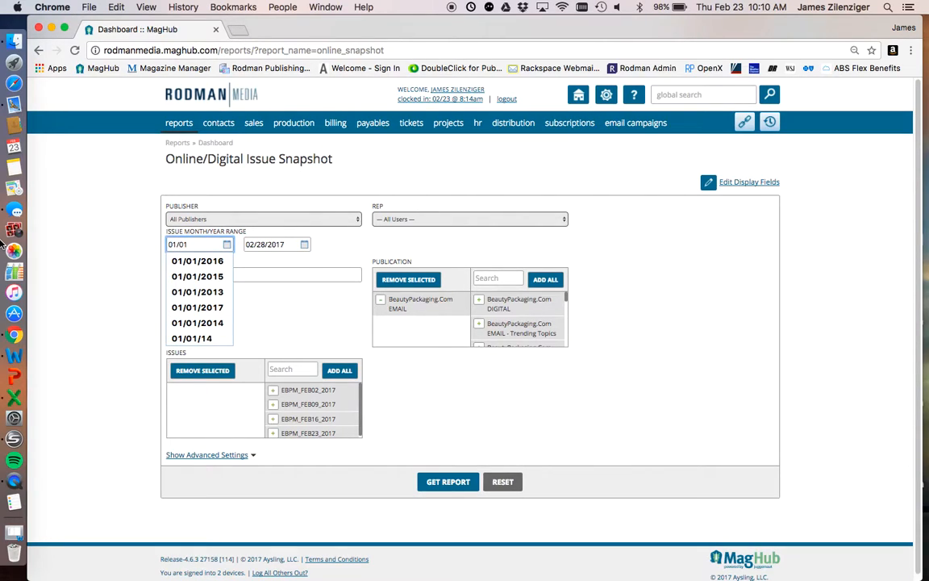
pyautogui.write('/2017')
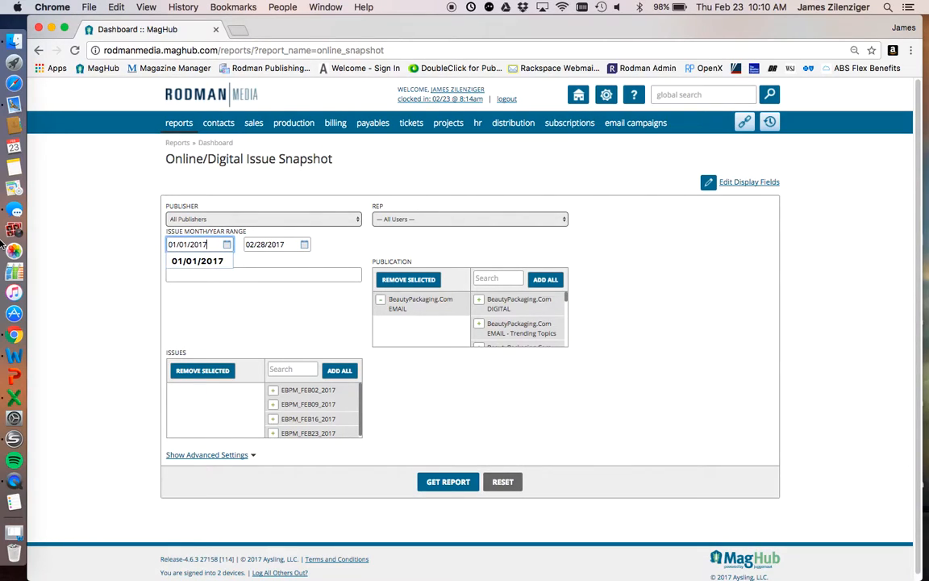
pyautogui.click(263, 301)
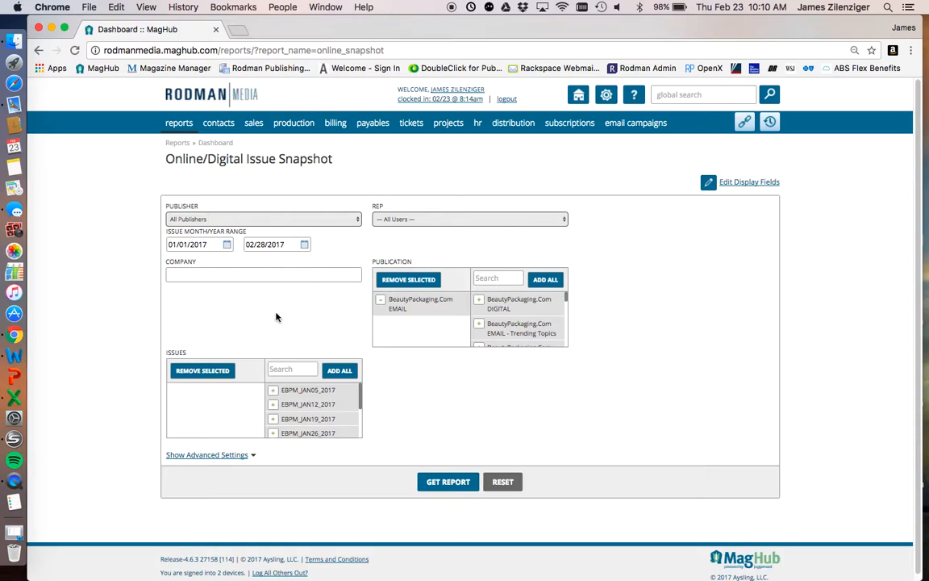
# - Add all available January and February 2017 EBPM issues to the snapshot and run the report
pyautogui.scroll(-5, 342, 407)
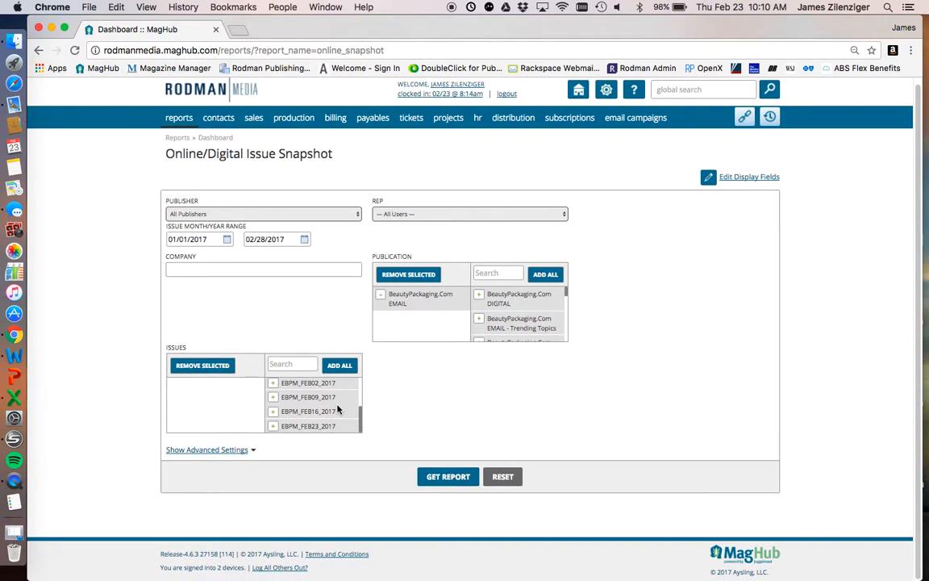
pyautogui.click(339, 365)
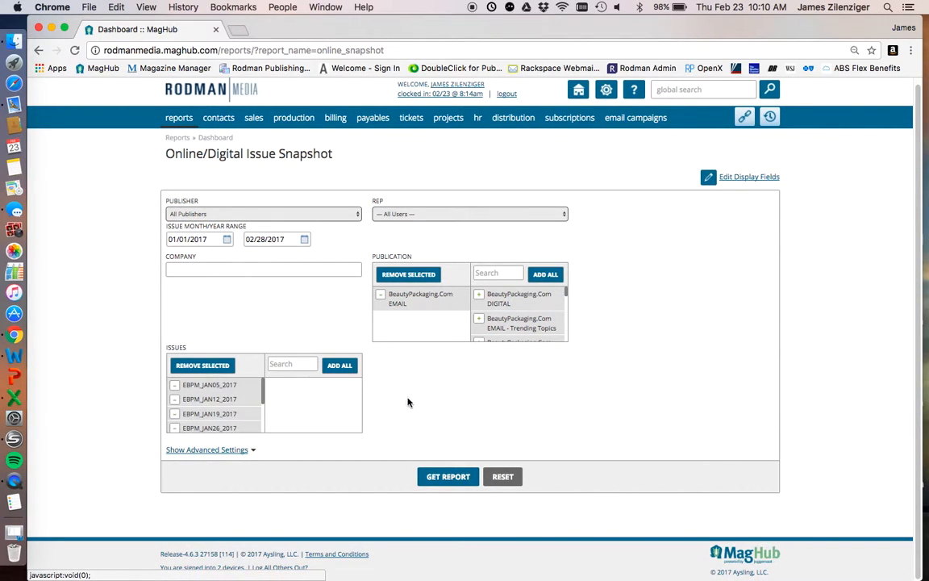
pyautogui.click(441, 476)
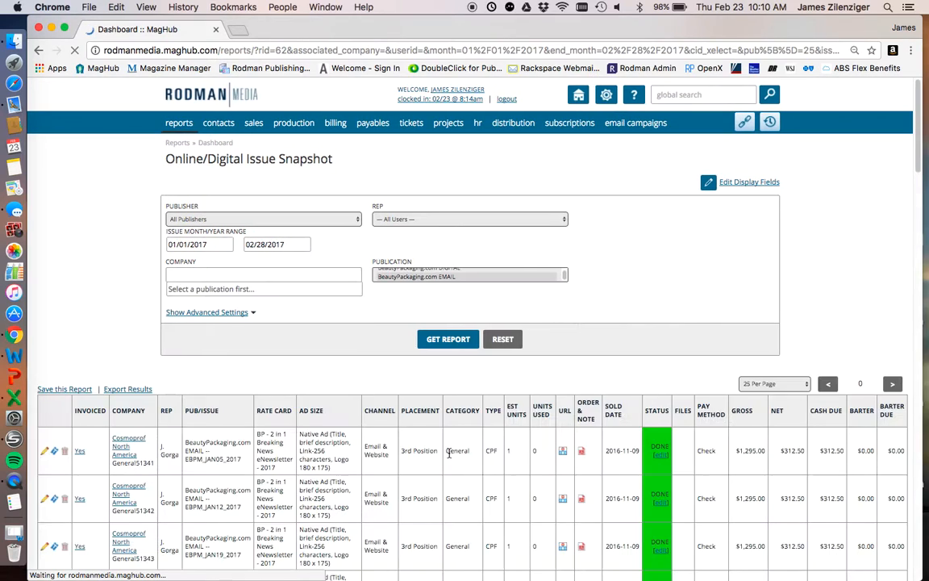
# - Look through the BeautyPackaging.com EMAIL results, including the Status column and the digital ad totals
pyautogui.scroll(-4, 469, 468)
pyautogui.scroll(-5, 469, 468)
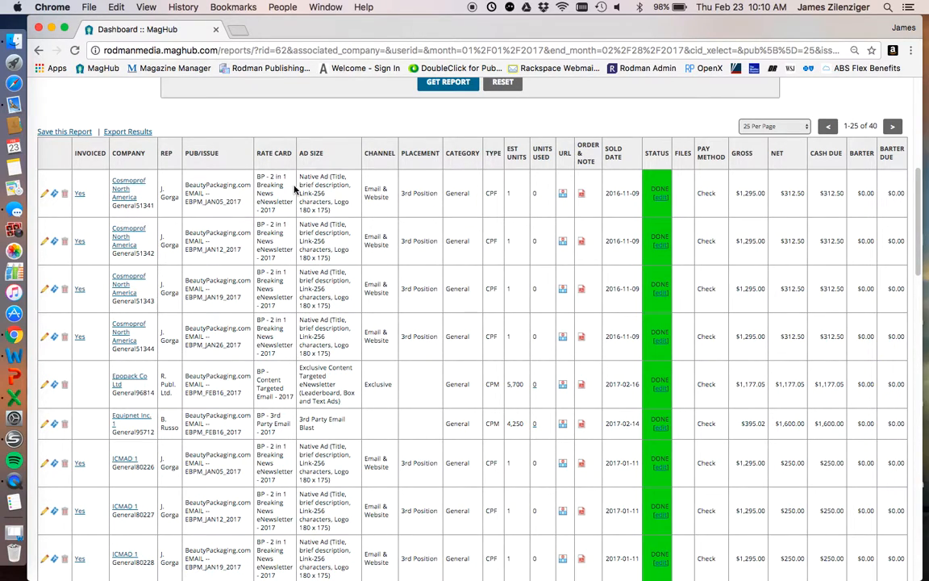
pyautogui.scroll(1, 637, 230)
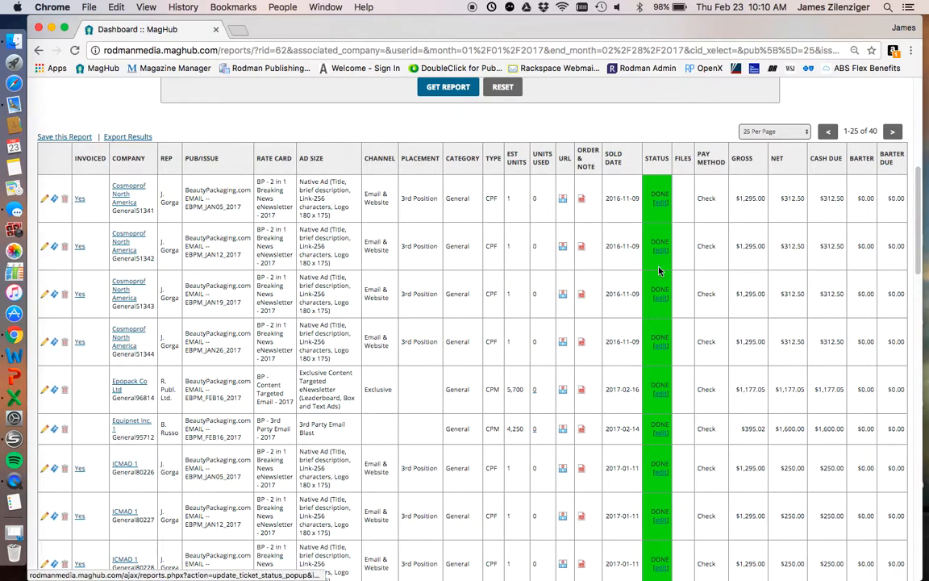
pyautogui.scroll(-5, 658, 367)
pyautogui.scroll(-15, 658, 367)
pyautogui.scroll(6, 658, 367)
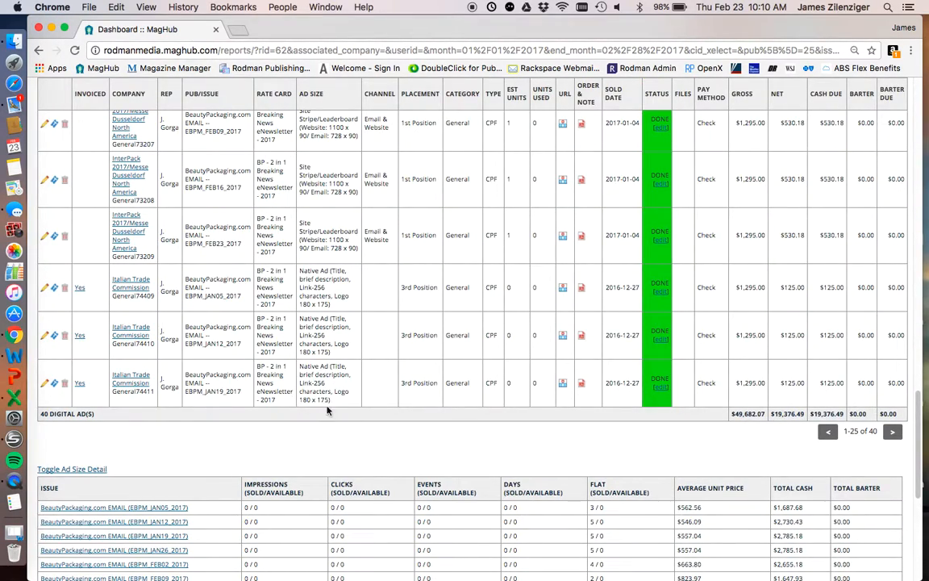
pyautogui.scroll(15, 850, 439)
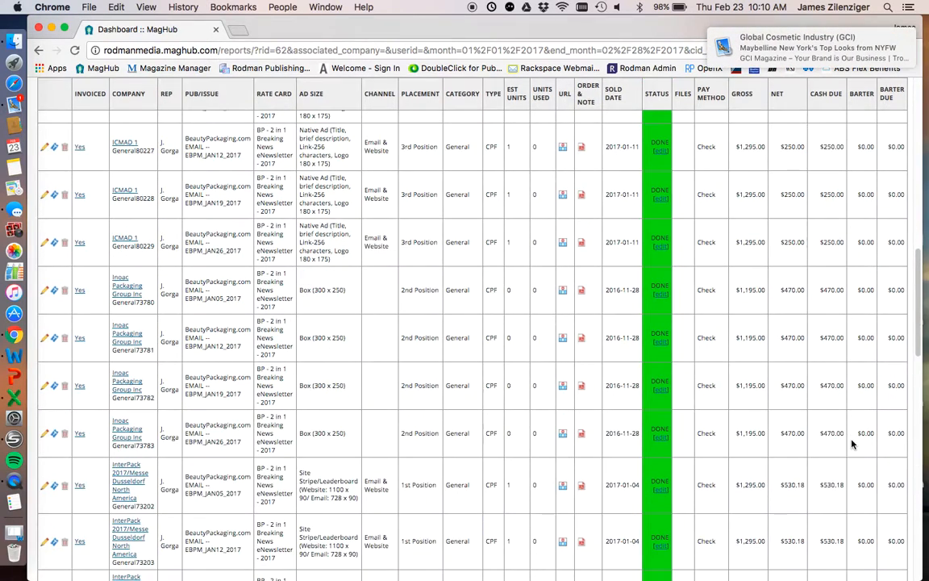
# - Show all results on a single page and go through the complete ad list to its totals row
pyautogui.scroll(1, 851, 436)
pyautogui.click(772, 231)
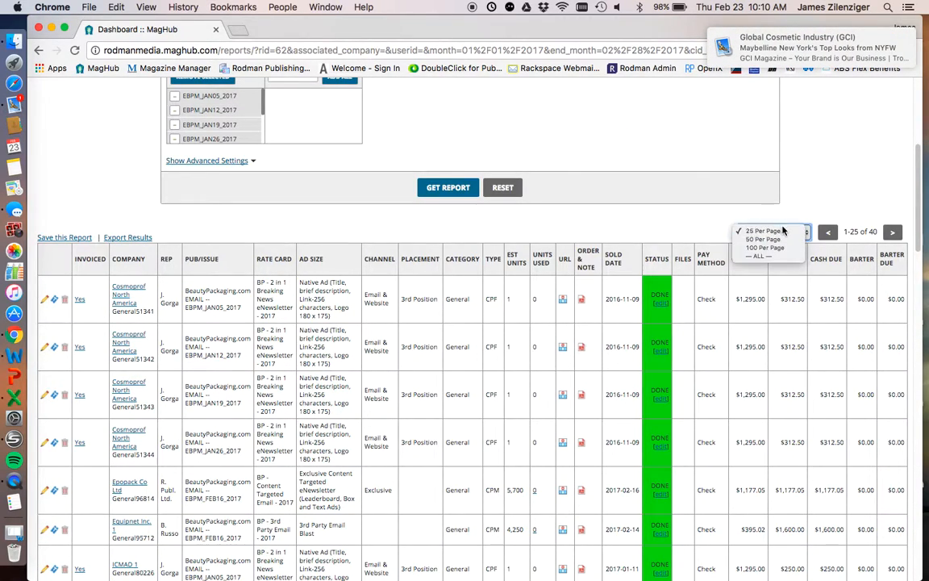
pyautogui.click(785, 257)
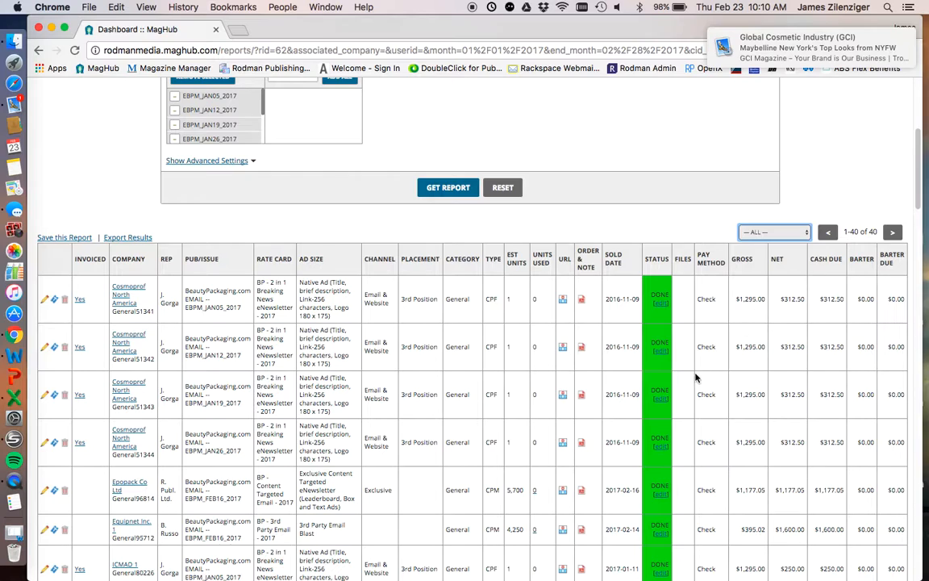
pyautogui.scroll(-20, 698, 457)
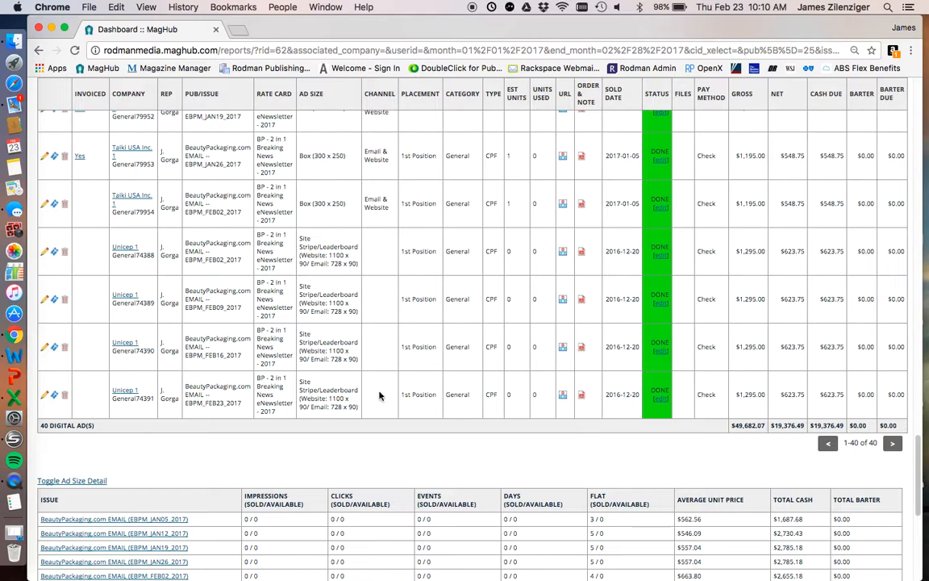
# - Set the issue date range to 03/01/2017 through 03/31/2017 and run the report without selecting individual issues
pyautogui.scroll(20, 502, 395)
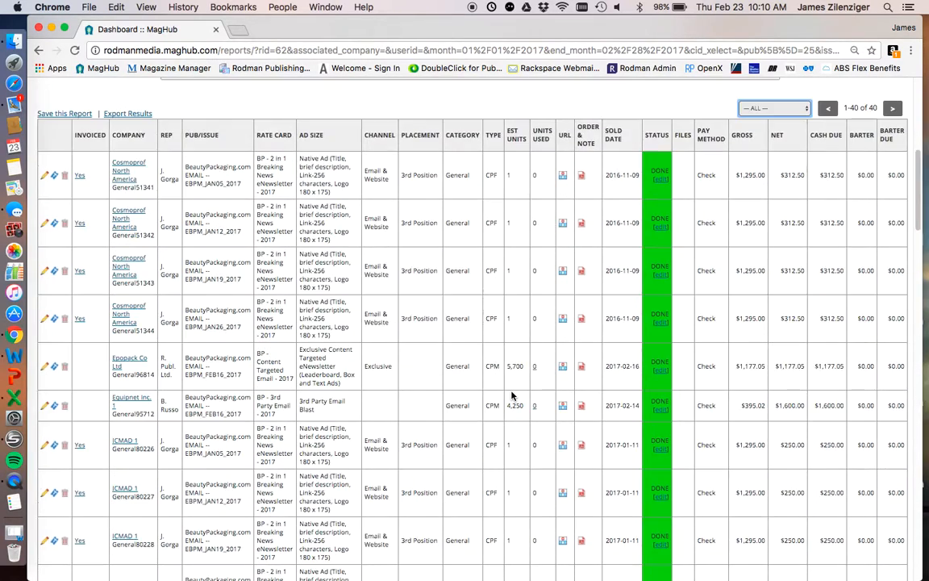
pyautogui.scroll(5, 512, 394)
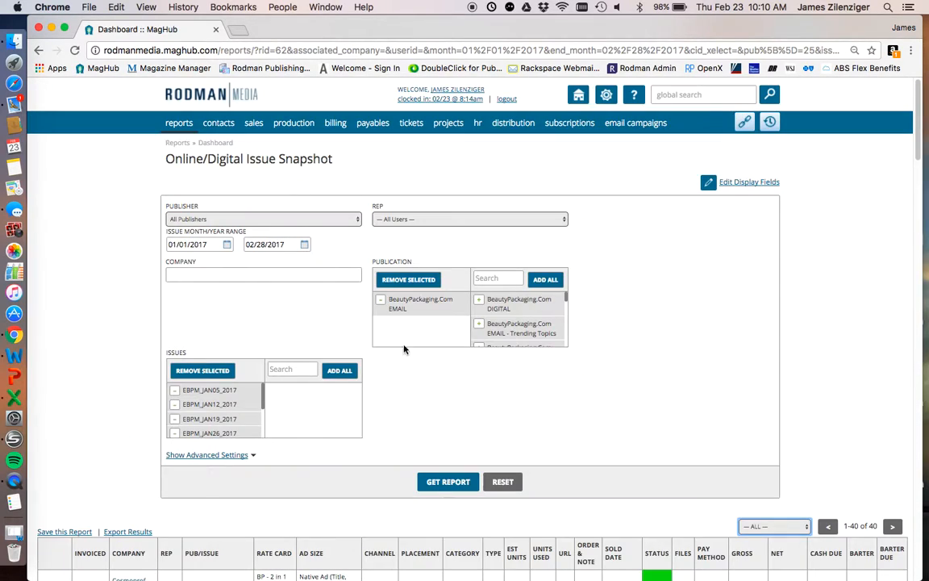
pyautogui.click(226, 246)
pyautogui.click(282, 262)
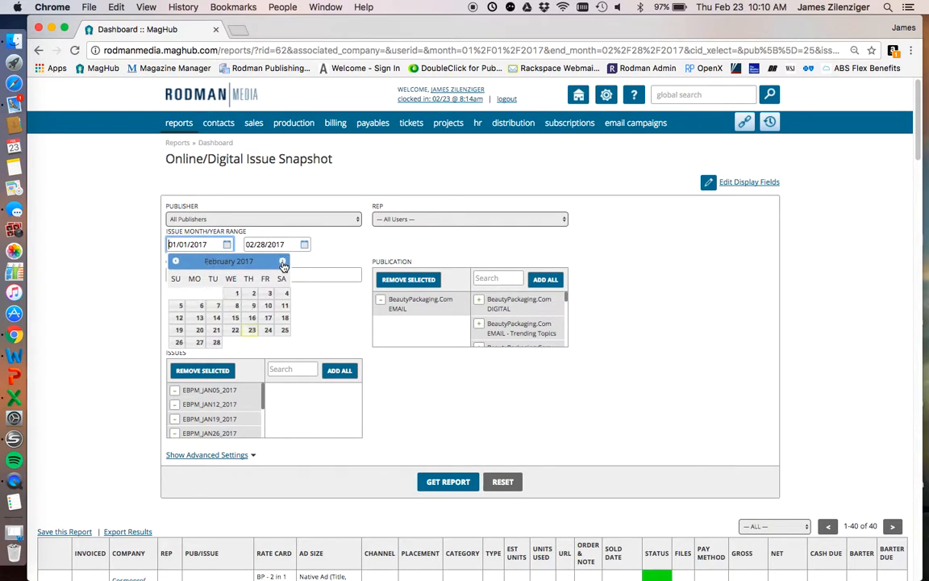
pyautogui.click(282, 262)
pyautogui.click(245, 293)
pyautogui.click(304, 245)
pyautogui.click(359, 261)
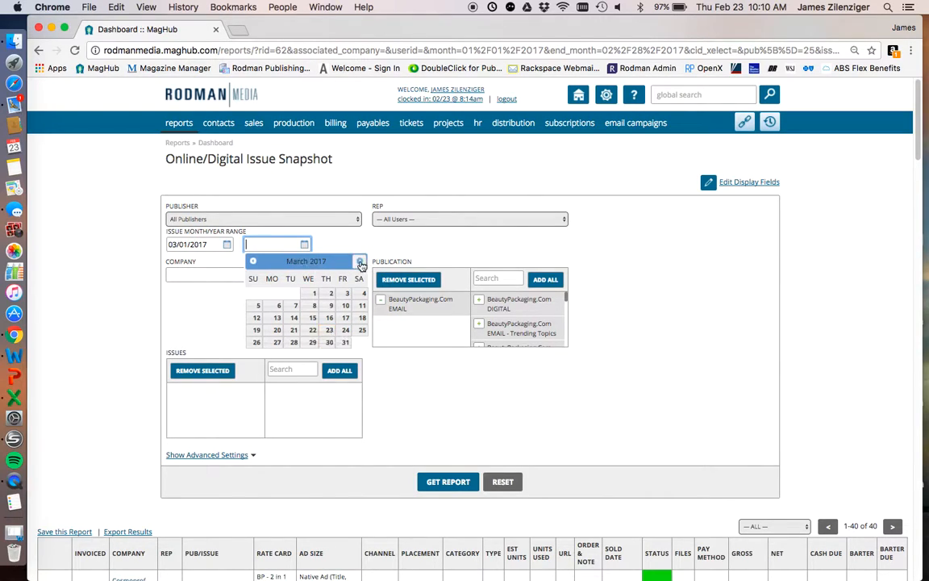
pyautogui.click(343, 342)
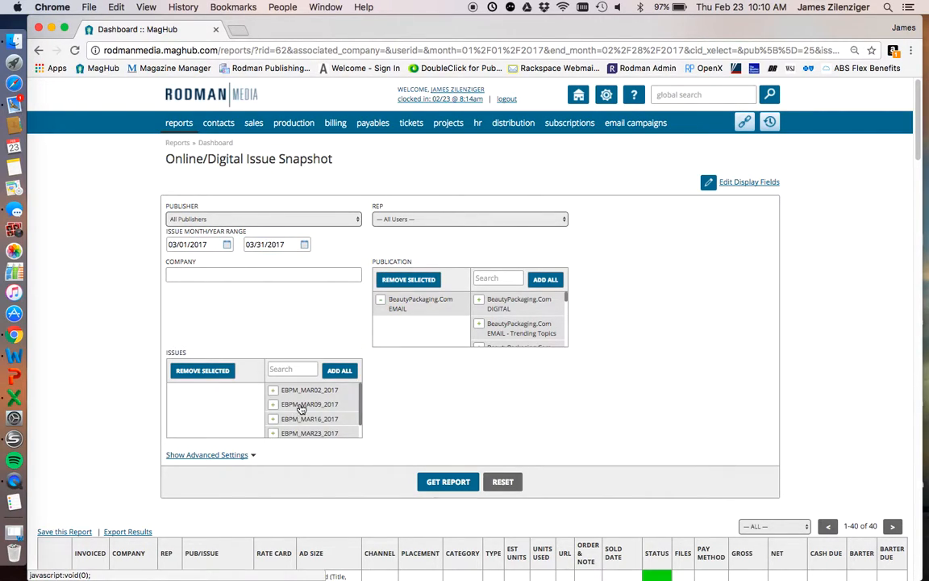
pyautogui.scroll(-1, 325, 416)
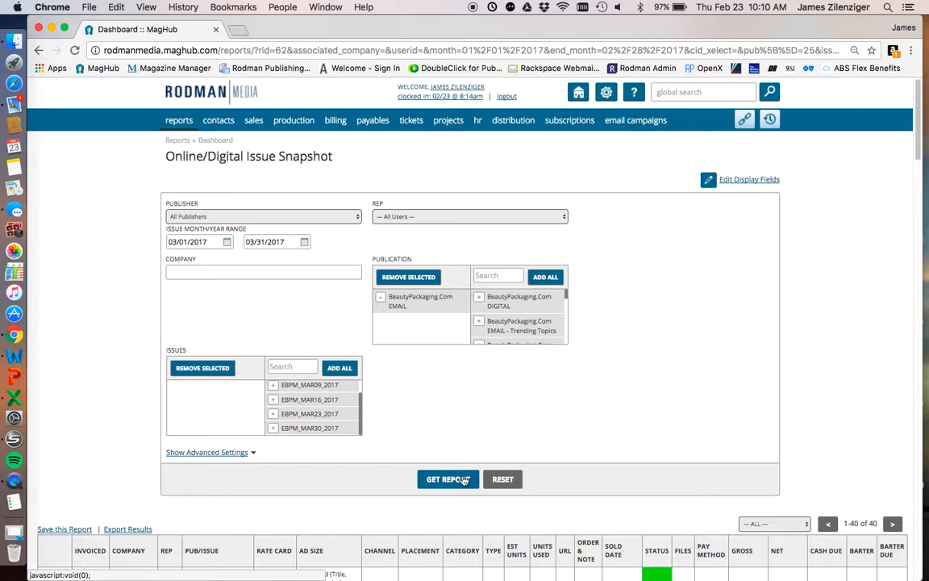
pyautogui.click(452, 481)
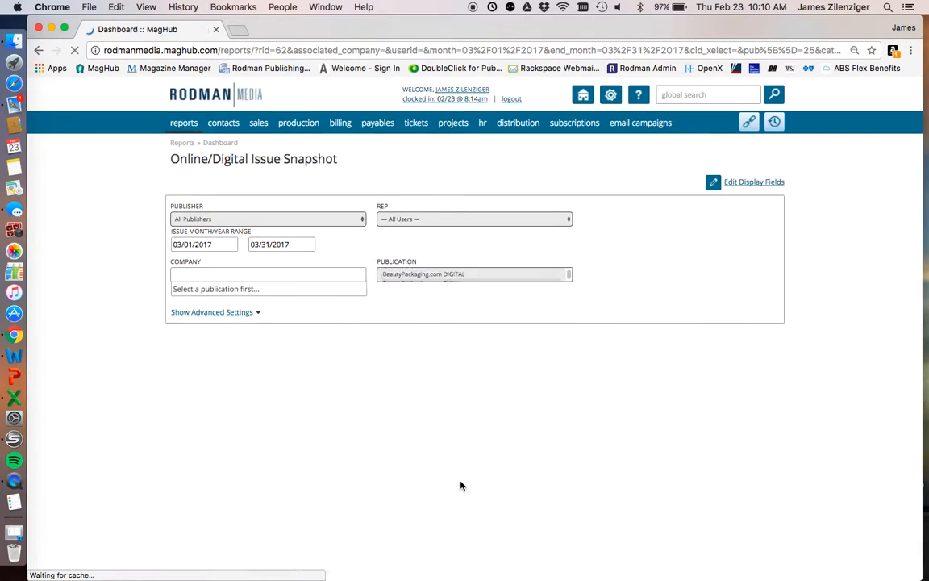
# - Examine the color-coded statuses of the March 2017 email ads throughout the report results
pyautogui.scroll(-5, 460, 477)
pyautogui.scroll(-5, 558, 502)
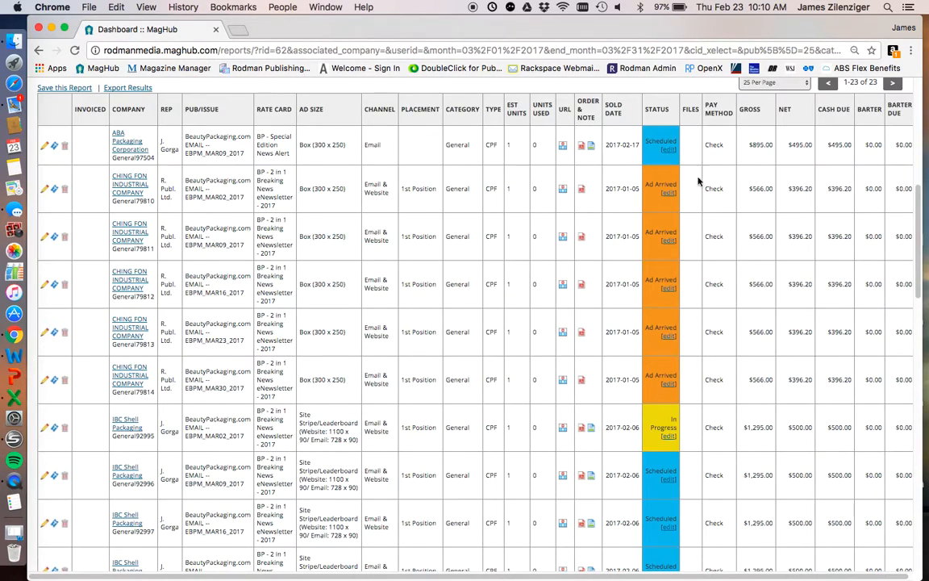
pyautogui.scroll(1, 559, 216)
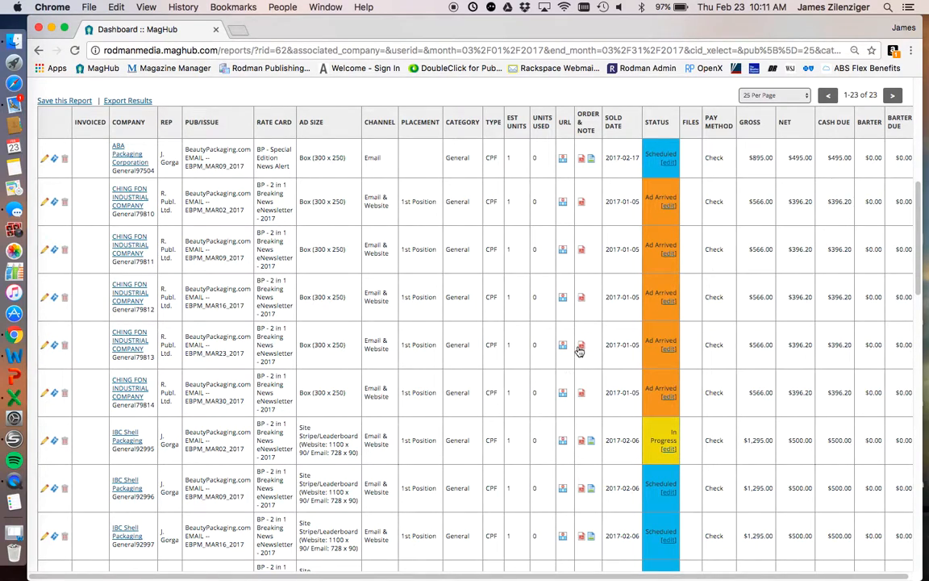
pyautogui.moveTo(647, 196); pyautogui.dragTo(677, 187)
pyautogui.scroll(-15, 684, 446)
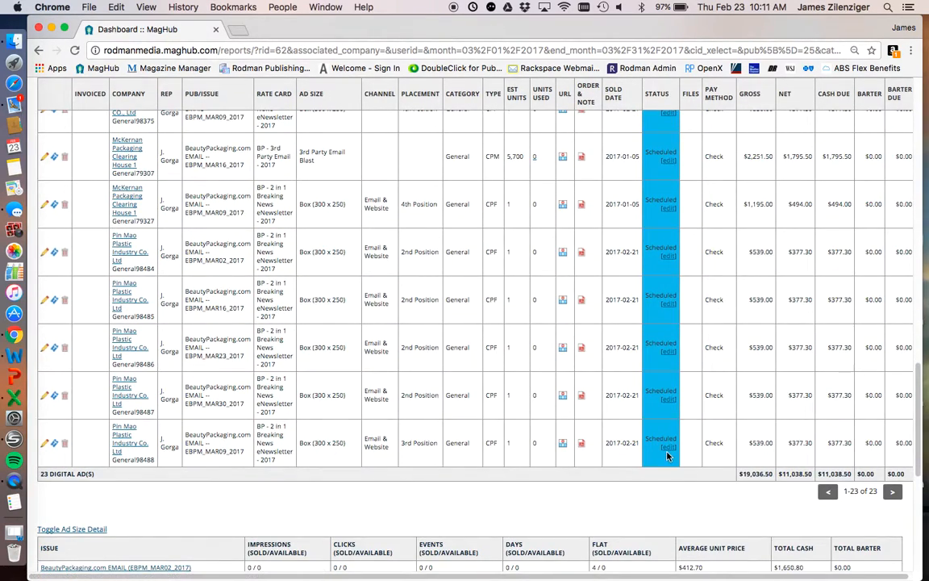
pyautogui.scroll(15, 668, 456)
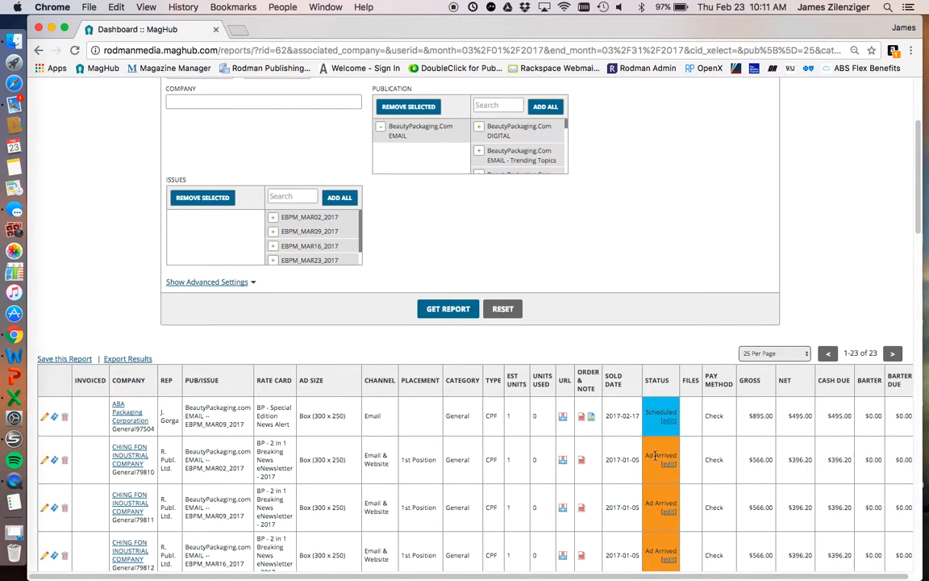
pyautogui.scroll(1, 646, 457)
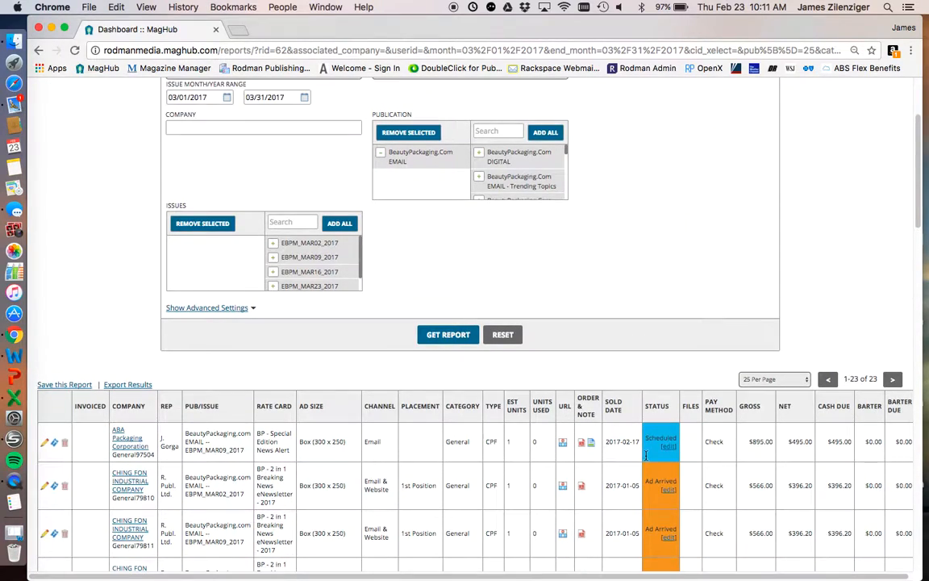
pyautogui.scroll(-5, 565, 476)
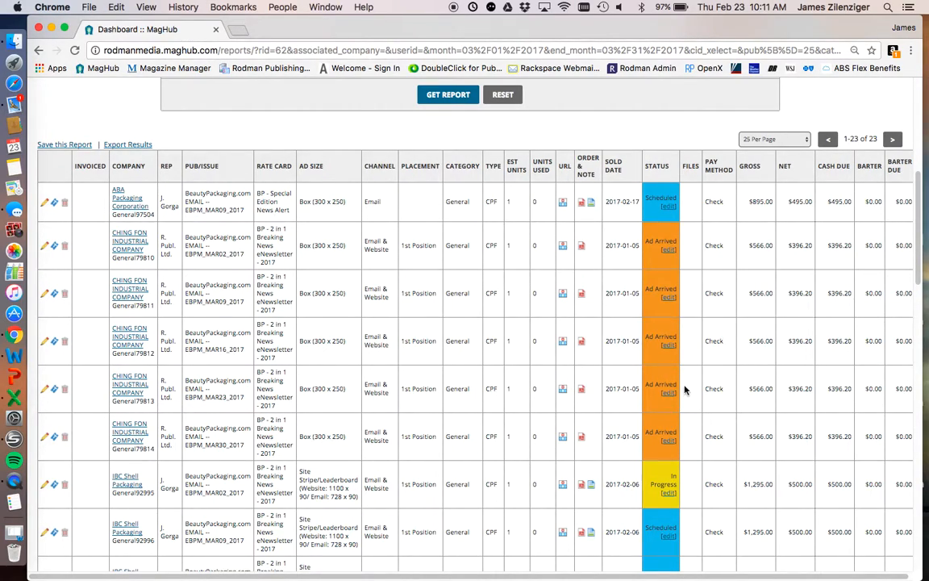
# - Open the Online Snapshot display fields, remove Status from the selected fields, and add it back
pyautogui.scroll(5, 680, 375)
pyautogui.click(738, 181)
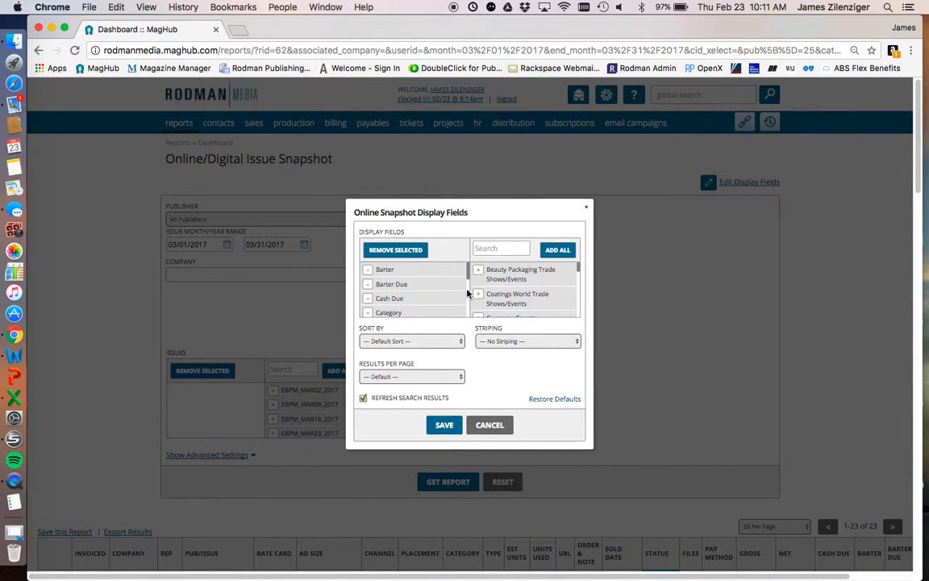
pyautogui.scroll(-5, 424, 297)
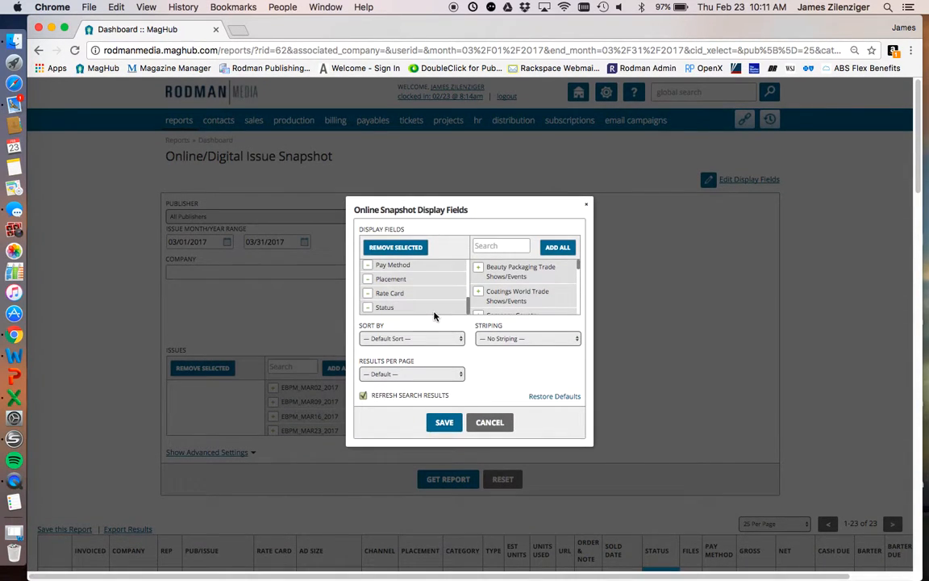
pyautogui.click(368, 308)
pyautogui.scroll(-10, 528, 292)
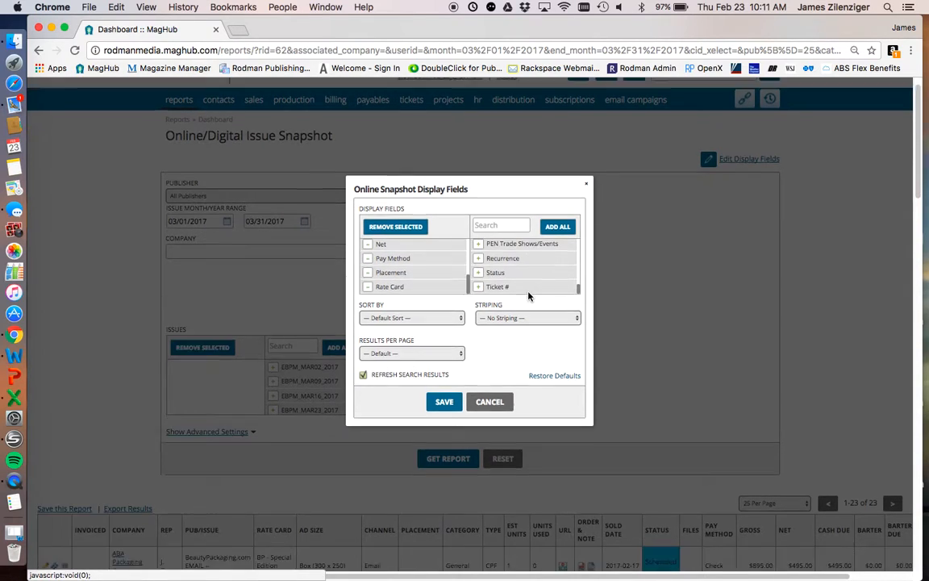
pyautogui.click(479, 232)
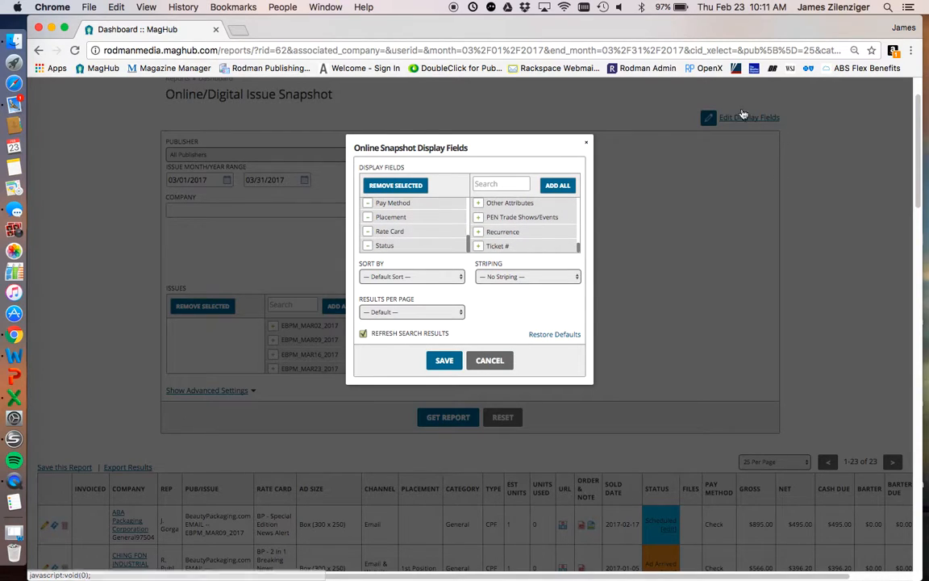
# - Set the default results per page to All Rows and save the display fields with refreshed search results
pyautogui.click(434, 312)
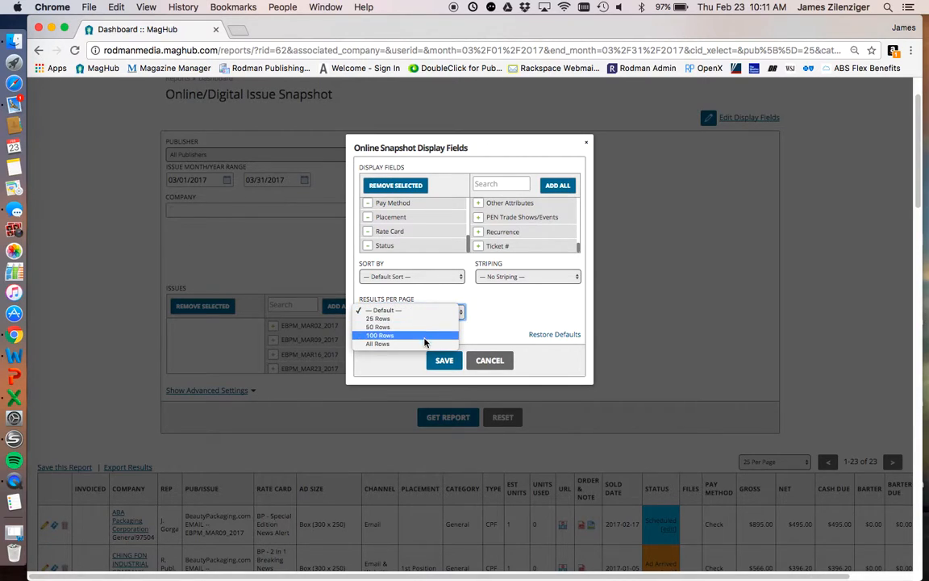
pyautogui.click(421, 344)
pyautogui.click(444, 361)
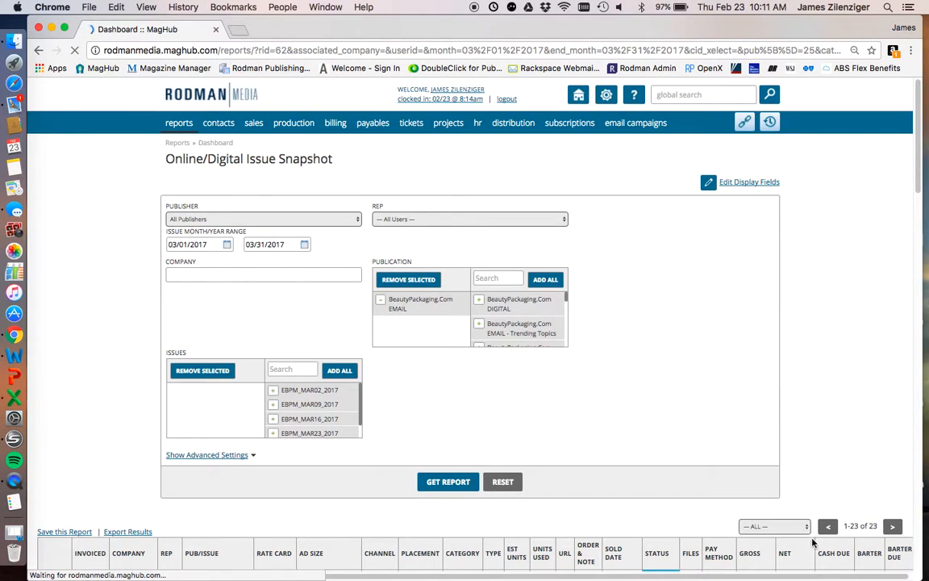
# - Check the page-size options above the refreshed March results, keeping ALL selected
pyautogui.scroll(-5, 774, 354)
pyautogui.click(754, 296)
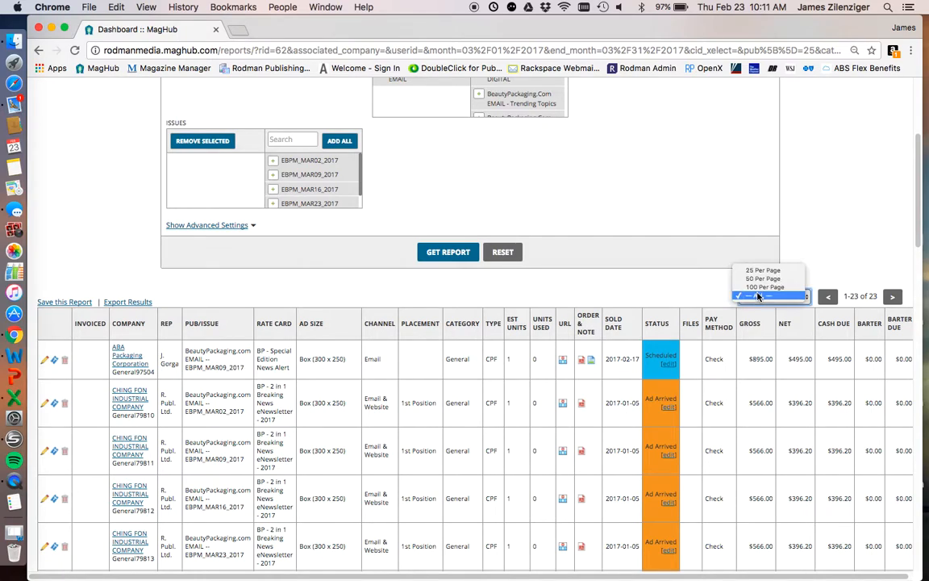
pyautogui.click(754, 295)
pyautogui.scroll(5, 724, 449)
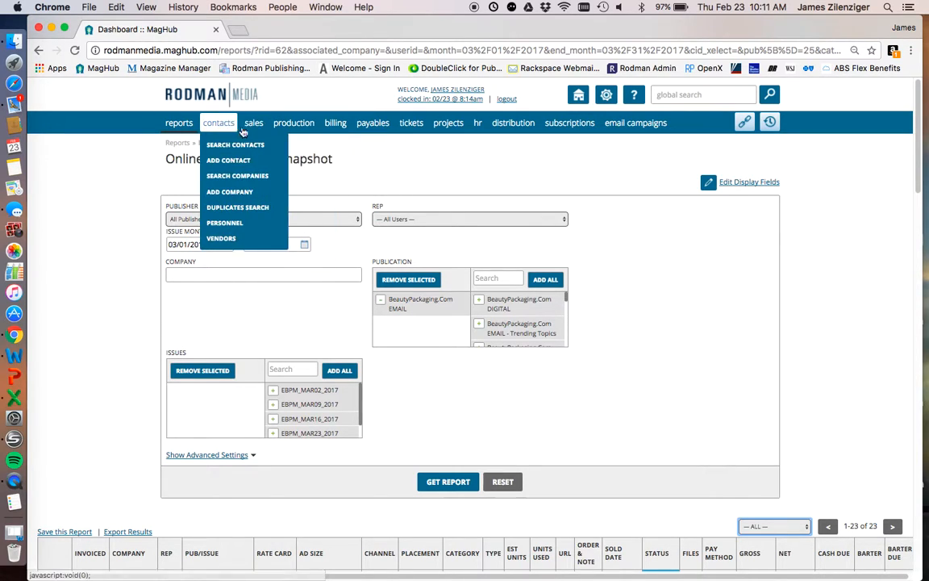
# - Expand the Online/Digital Issue Snapshot's advanced settings and review the extra filters, display fields and the results listed below
pyautogui.click(228, 454)
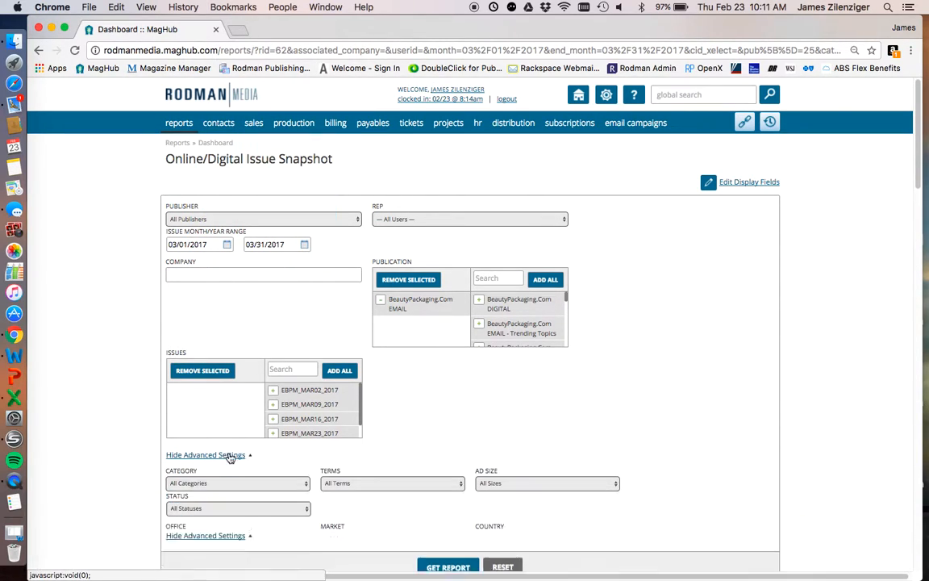
pyautogui.scroll(-10, 255, 526)
pyautogui.scroll(12, 255, 534)
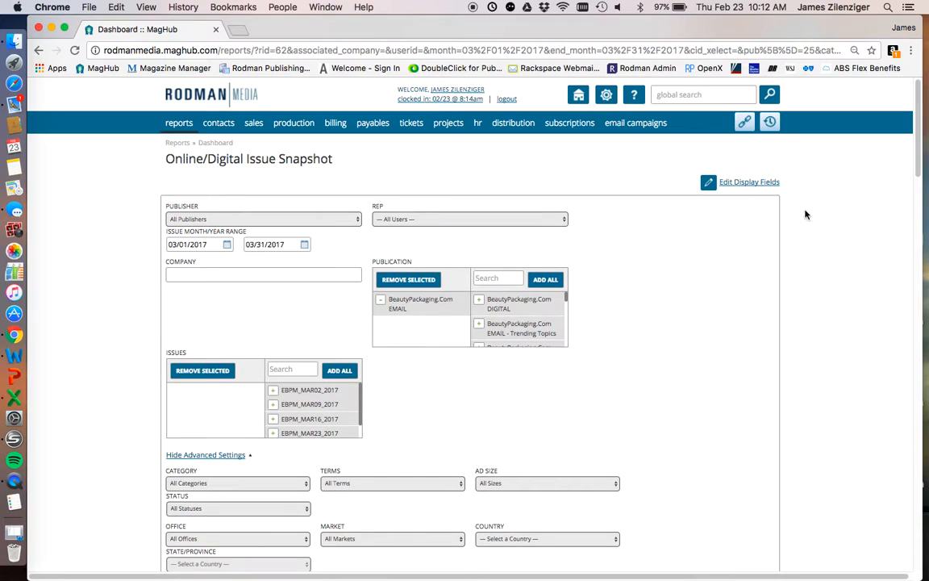
pyautogui.click(758, 183)
pyautogui.click(585, 194)
pyautogui.scroll(-8, 580, 512)
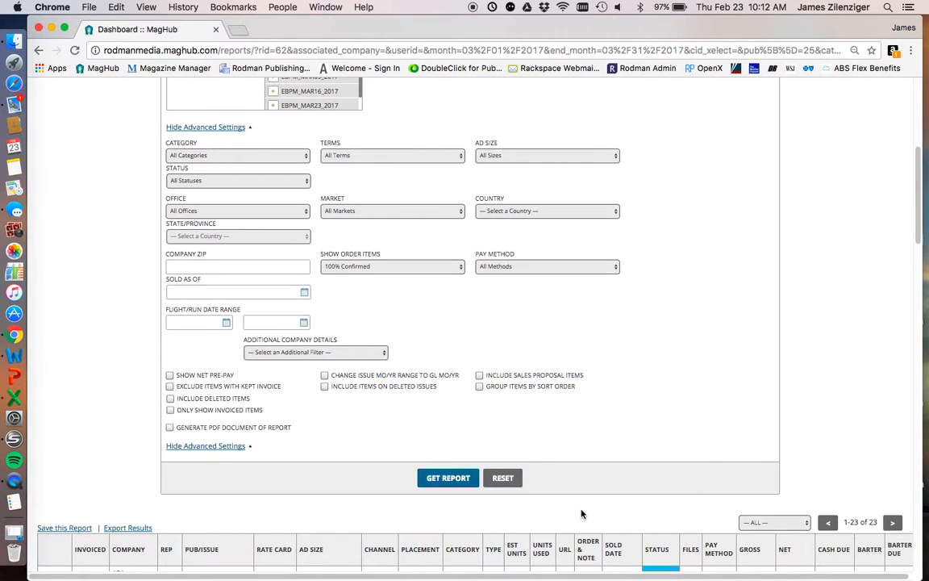
pyautogui.scroll(-6, 581, 512)
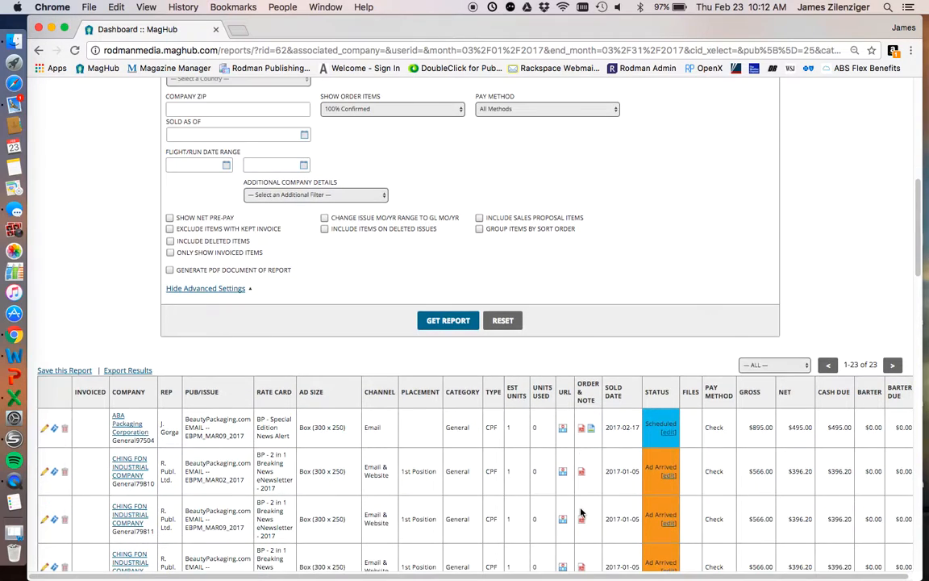
pyautogui.scroll(8, 580, 512)
pyautogui.scroll(5, 581, 512)
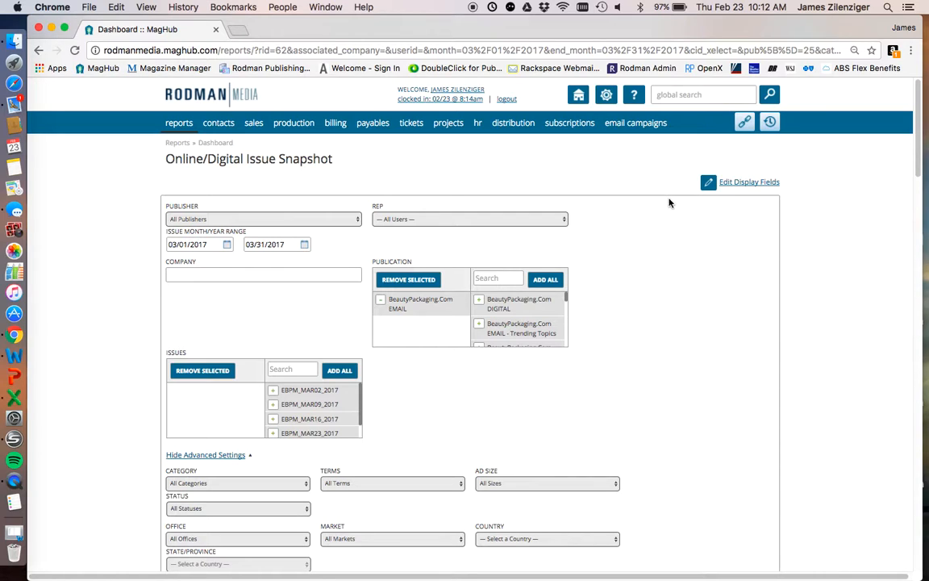
# - Open the Issue Comparison Report from the key sales reports and set the prior publication to Beauty Packaging and prior month to March
pyautogui.moveTo(274, 129)
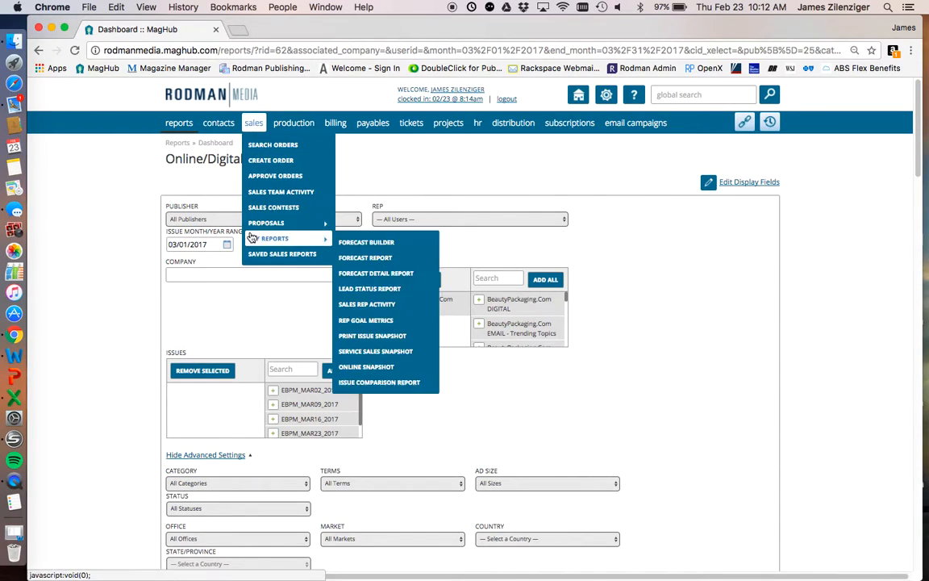
pyautogui.moveTo(326, 221)
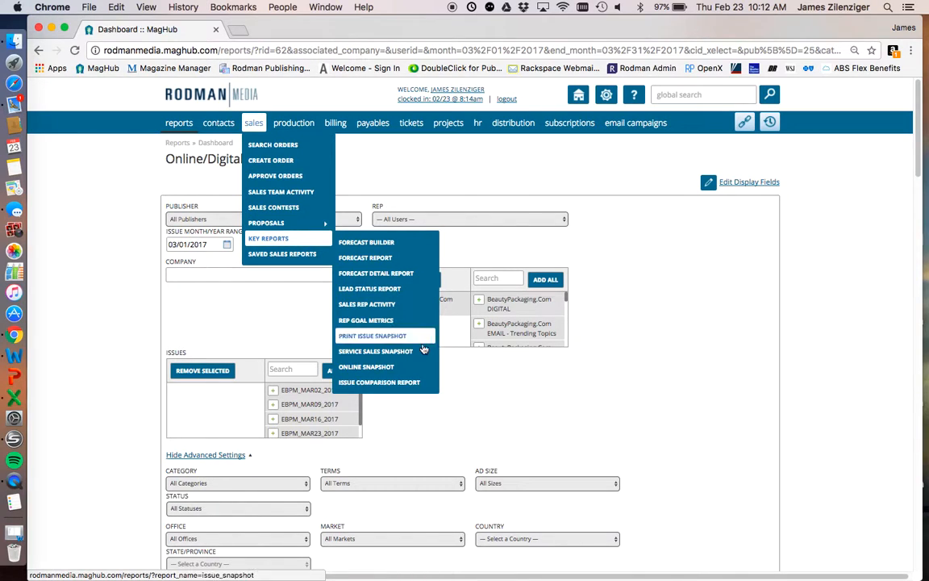
pyautogui.click(425, 383)
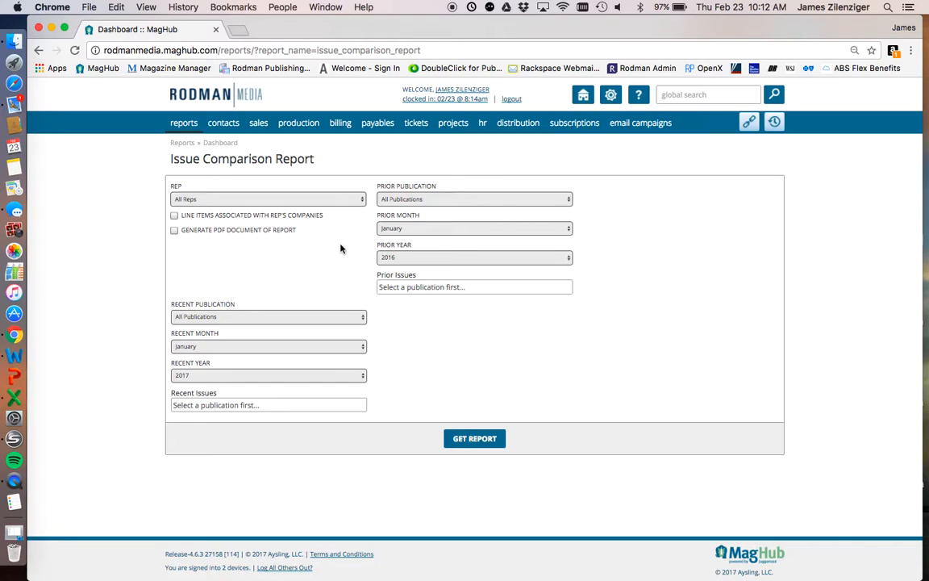
pyautogui.click(425, 201)
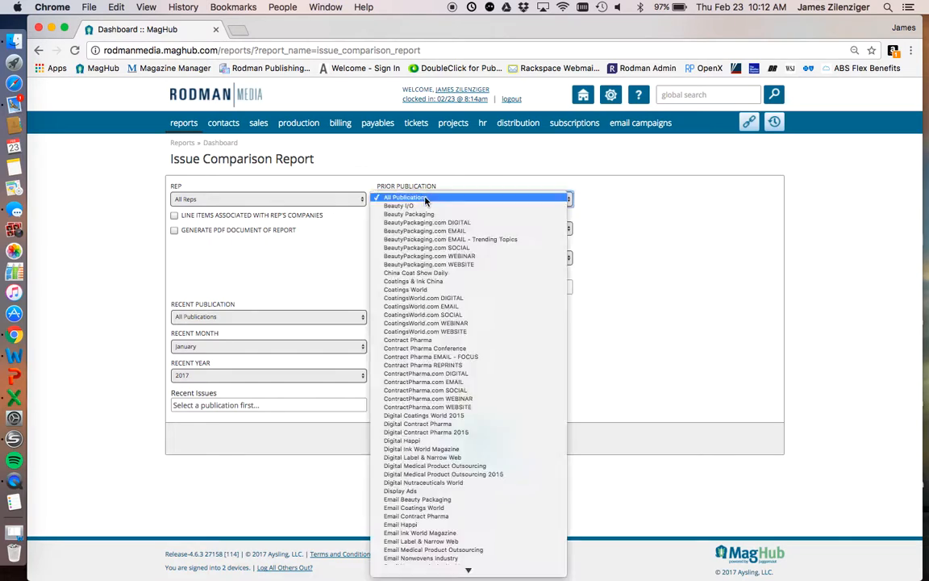
pyautogui.click(426, 214)
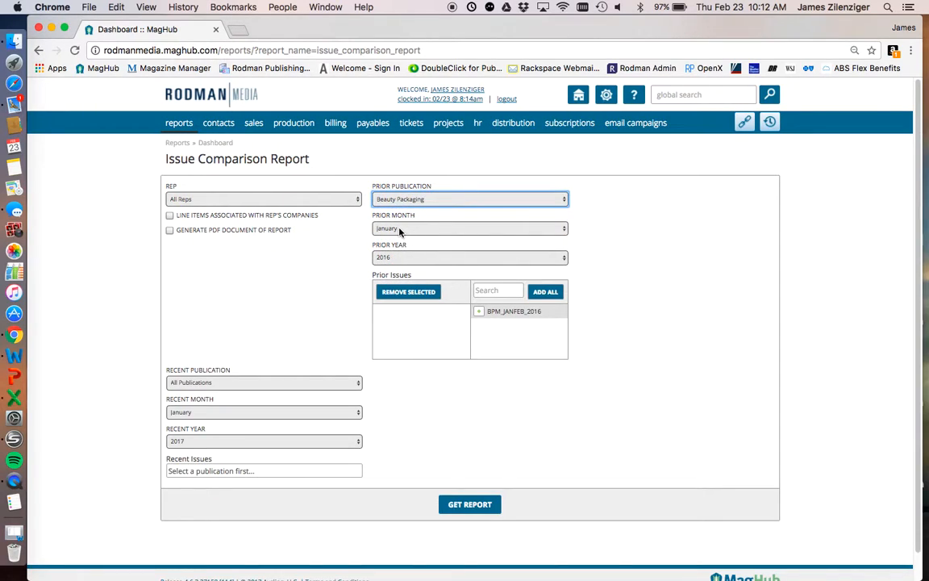
pyautogui.click(454, 229)
pyautogui.click(436, 246)
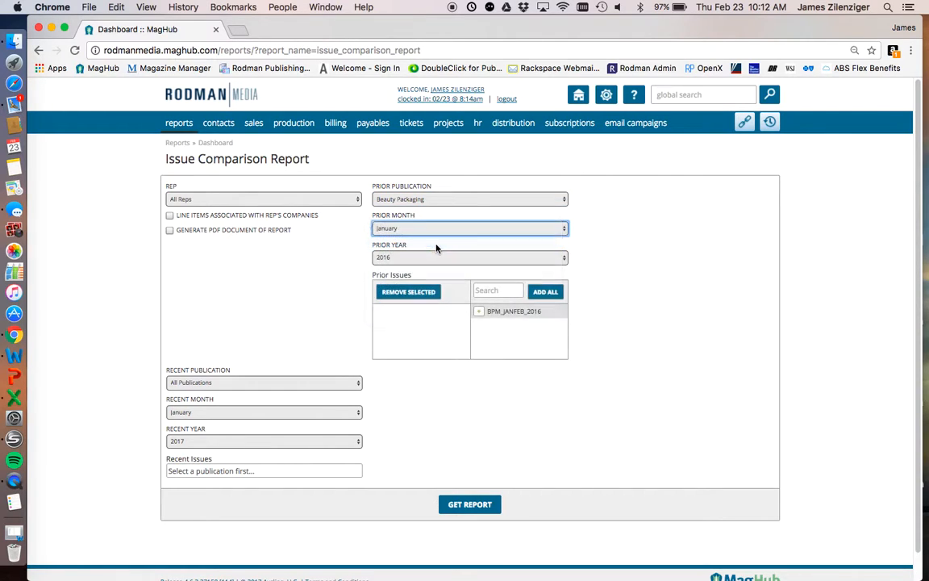
# - Set the recent publication to Beauty Packaging and the recent month to March
pyautogui.click(276, 385)
pyautogui.click(274, 395)
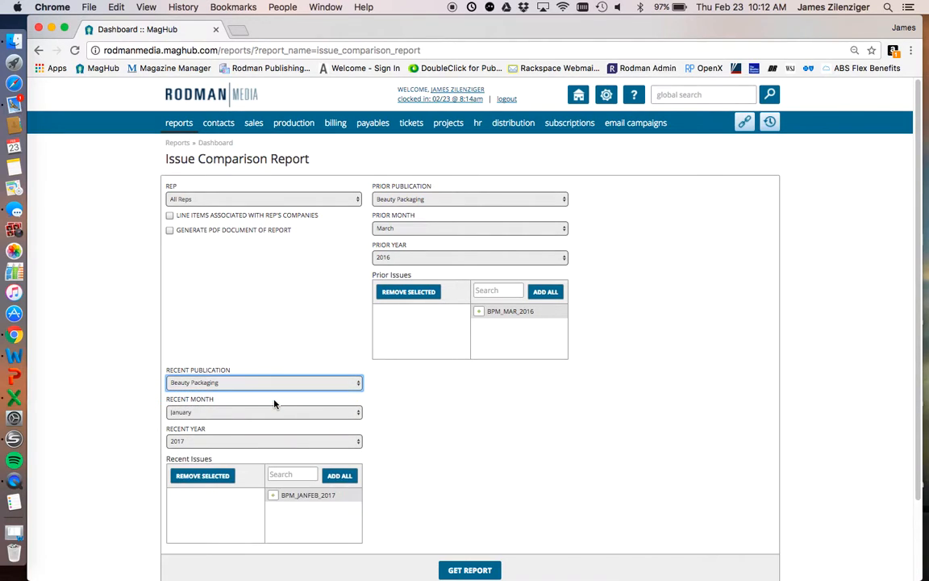
pyautogui.click(270, 414)
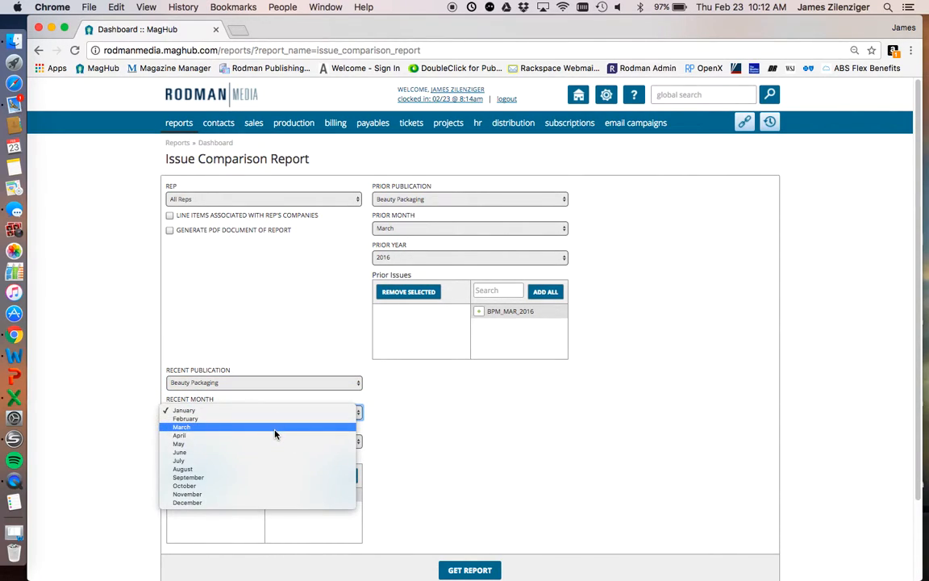
pyautogui.click(275, 434)
# - Add BPM_MAR_2016 as the prior issue and BPM_MAR_2017 as the recent issue, and run the comparison report
pyautogui.scroll(-3, 346, 492)
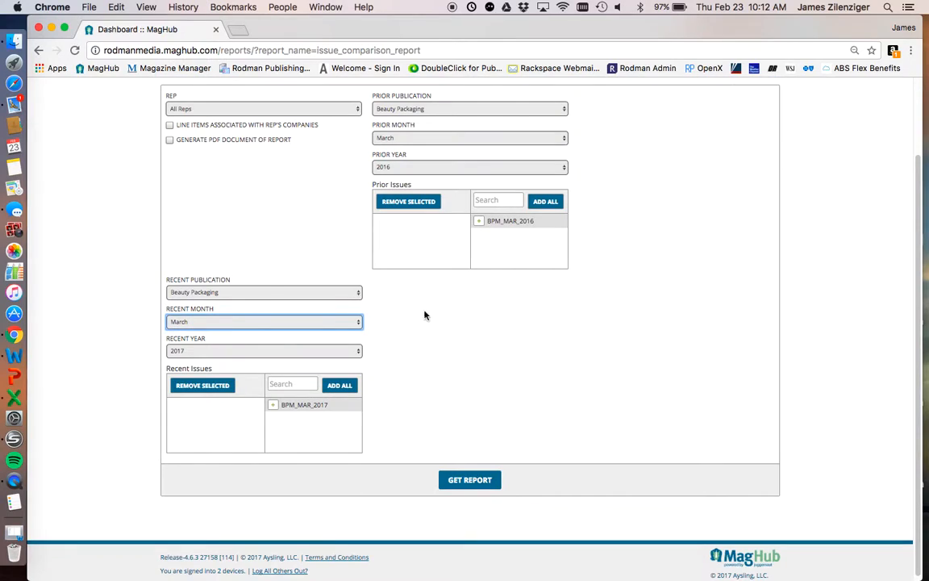
pyautogui.click(479, 221)
pyautogui.click(279, 409)
pyautogui.click(476, 479)
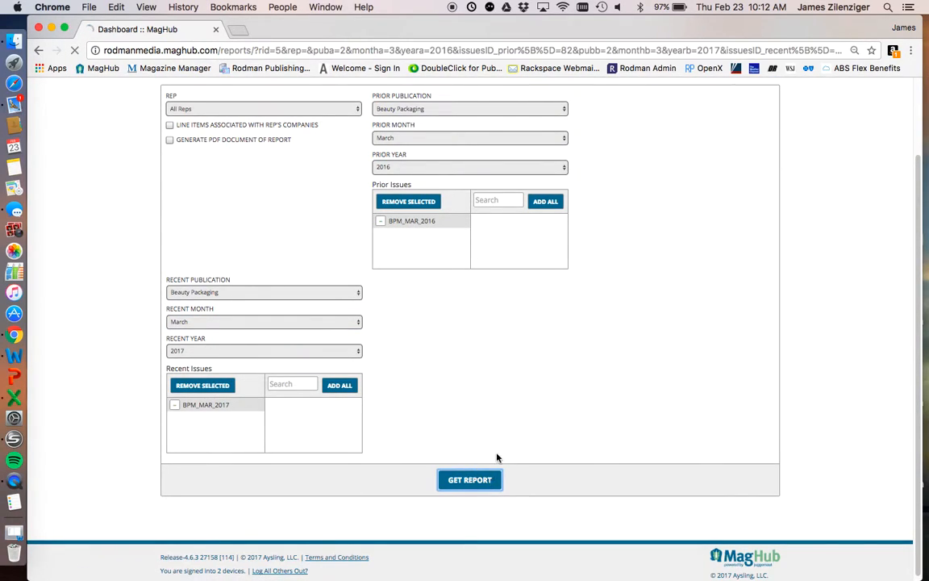
# - Examine the Beauty Packaging ads found only in March 2016 and only in March 2017, comparing the cash totals of both tables
pyautogui.scroll(-10, 529, 446)
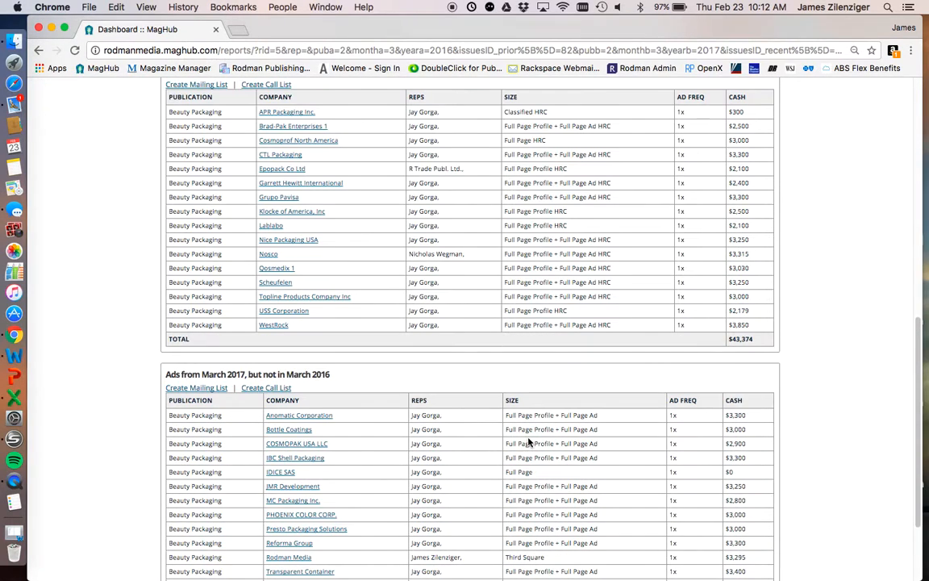
pyautogui.scroll(5, 529, 442)
pyautogui.moveTo(167, 269); pyautogui.dragTo(331, 266)
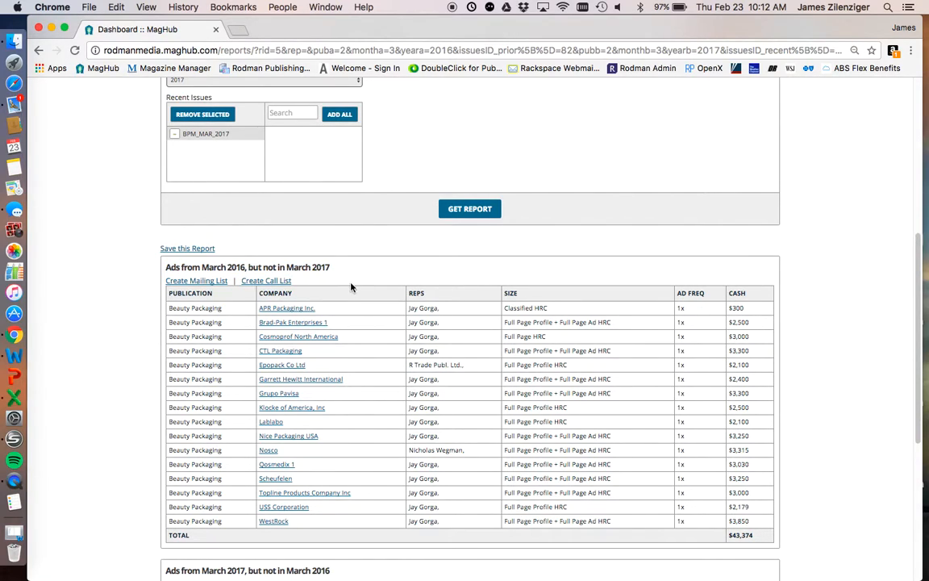
pyautogui.scroll(-5, 383, 355)
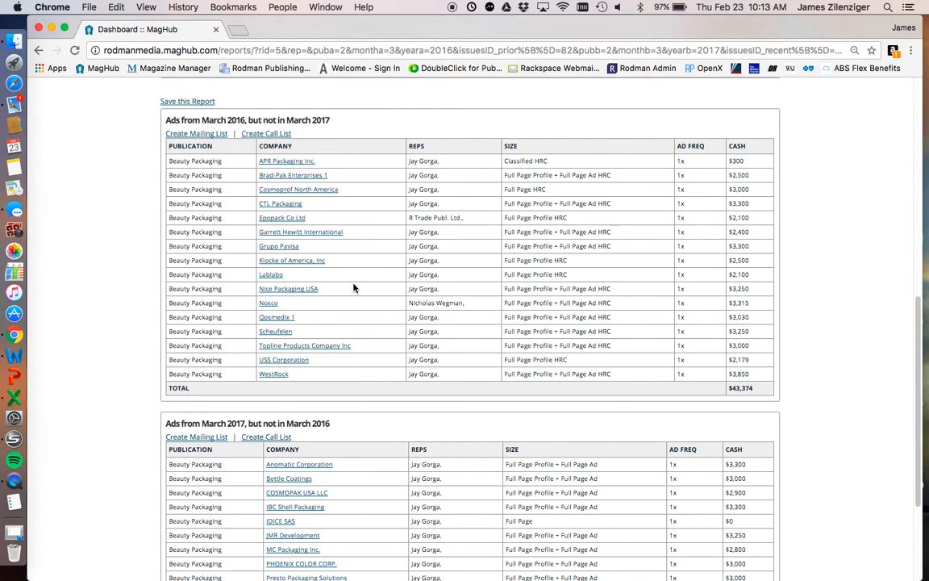
pyautogui.scroll(-5, 353, 288)
pyautogui.click(167, 253)
pyautogui.moveTo(167, 253); pyautogui.dragTo(222, 249)
pyautogui.click(233, 251)
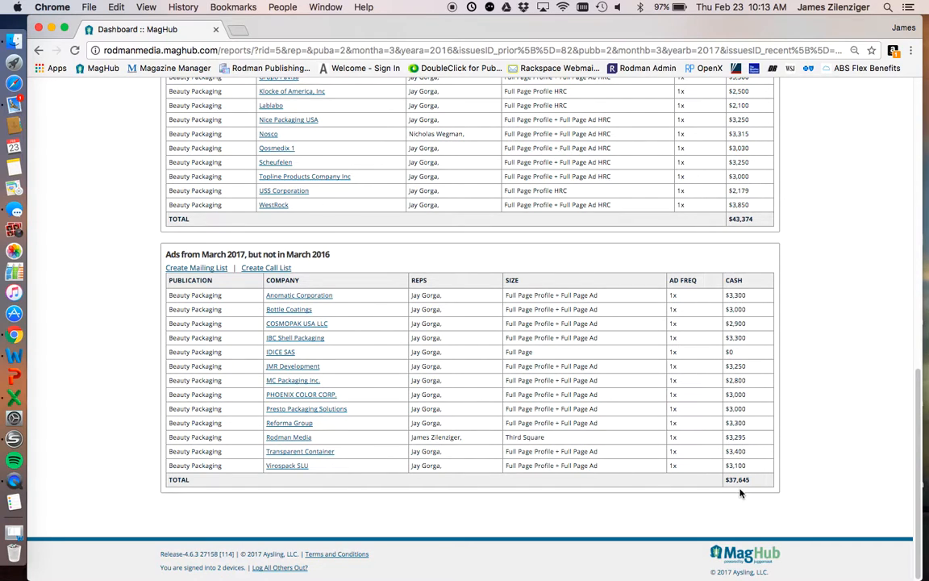
pyautogui.scroll(5, 763, 483)
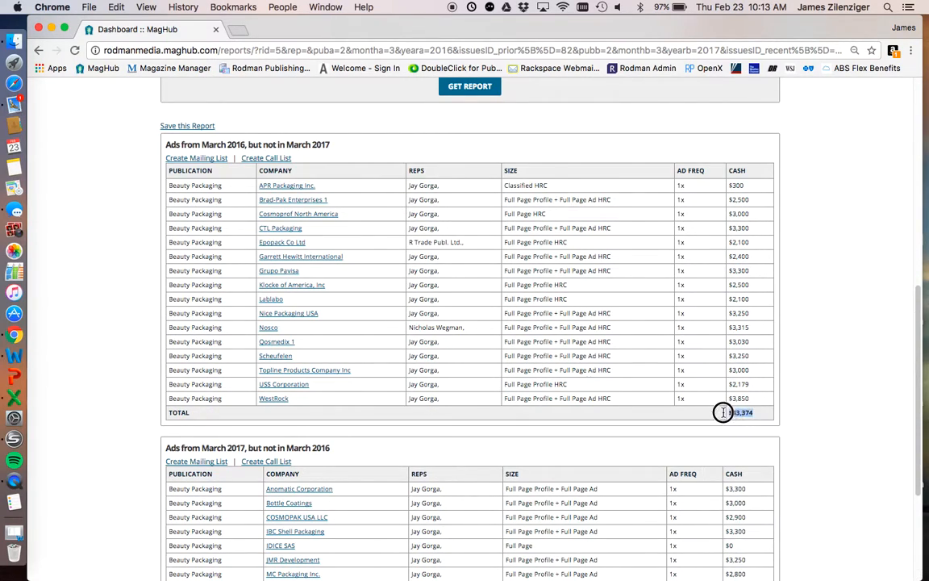
pyautogui.scroll(-5, 721, 411)
pyautogui.scroll(8, 736, 477)
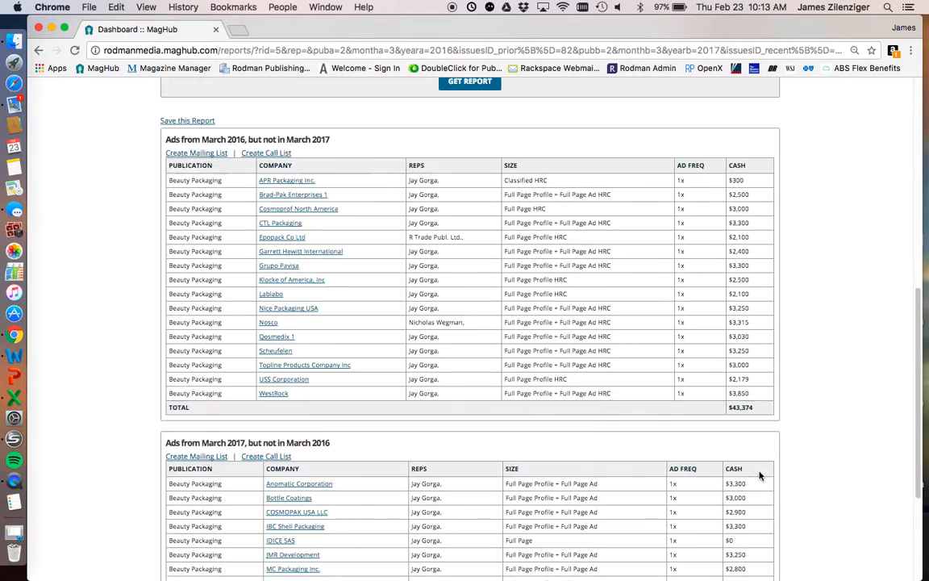
# - Change both the prior and the recent publication of the comparison to Coatings World
pyautogui.scroll(6, 295, 303)
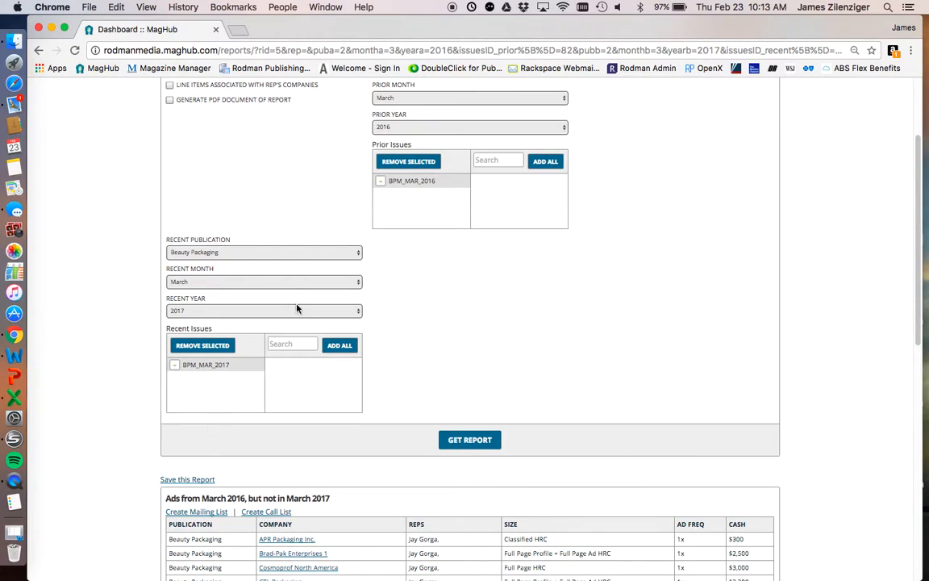
pyautogui.scroll(3, 594, 339)
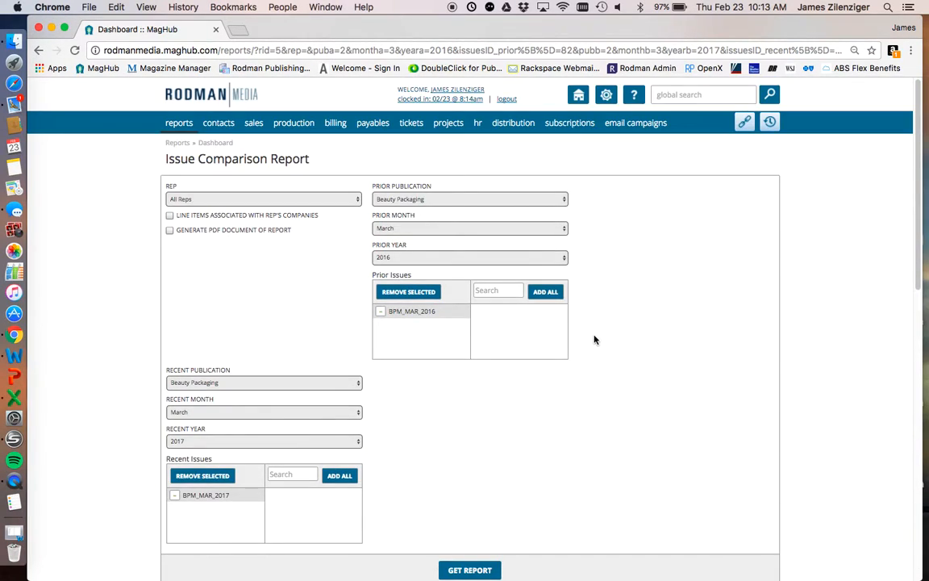
pyautogui.click(429, 199)
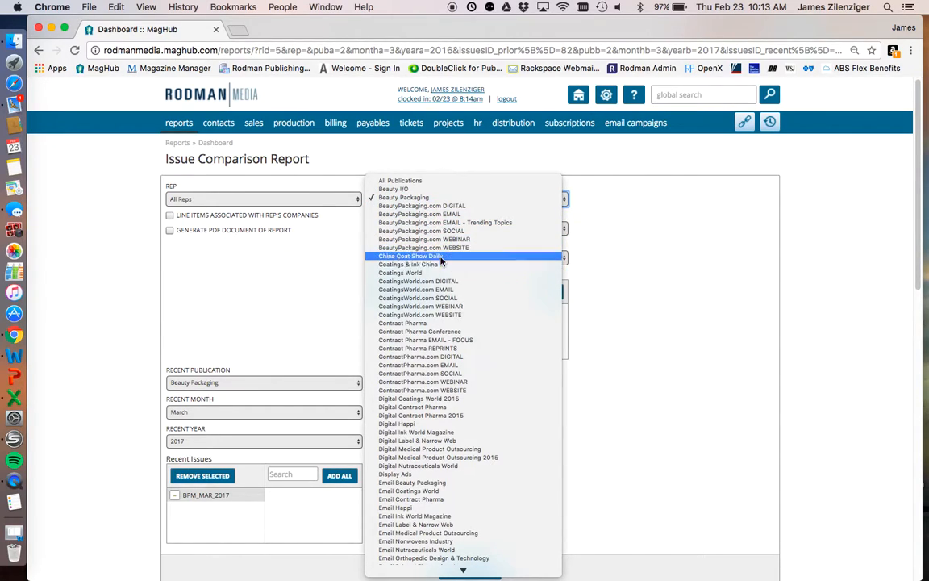
pyautogui.click(442, 277)
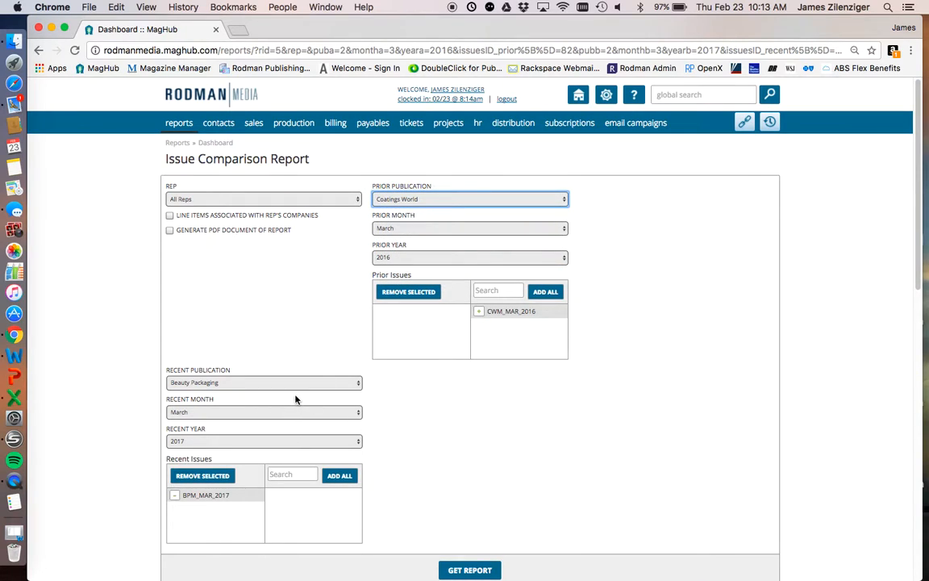
pyautogui.click(295, 381)
pyautogui.click(286, 456)
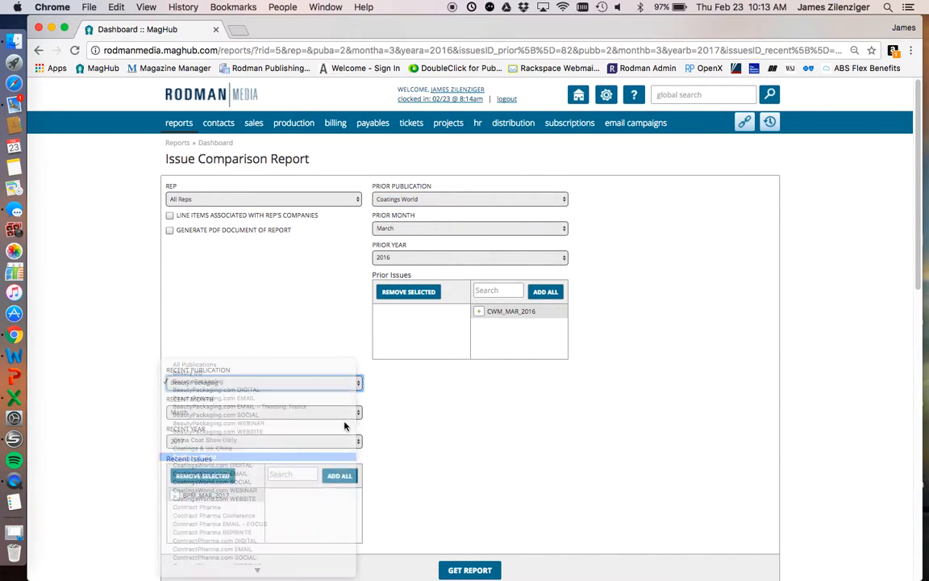
# - Add CWM_MAR_2016 as the prior issue and CWM_MAR_2017 as the recent issue, and run the comparison report
pyautogui.click(482, 311)
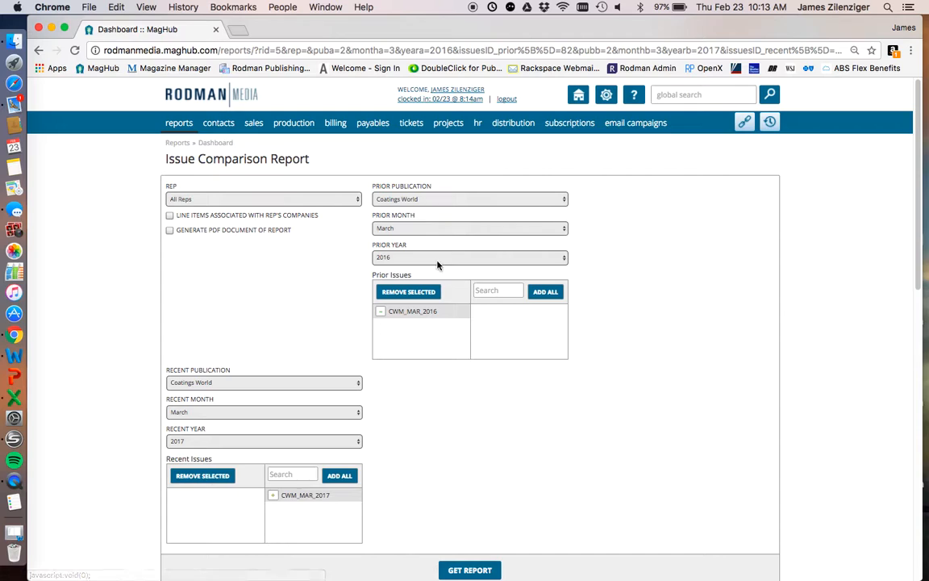
pyautogui.click(276, 495)
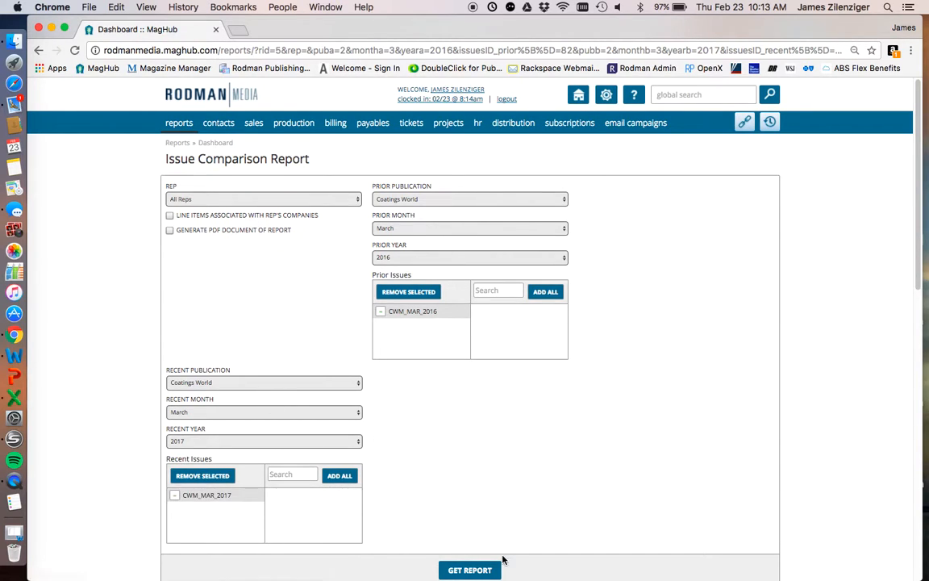
pyautogui.scroll(-1, 498, 544)
pyautogui.click(490, 524)
# - Examine the Coatings World advertisers and cash totals in both March comparison tables and check them against the report filters
pyautogui.scroll(-10, 454, 468)
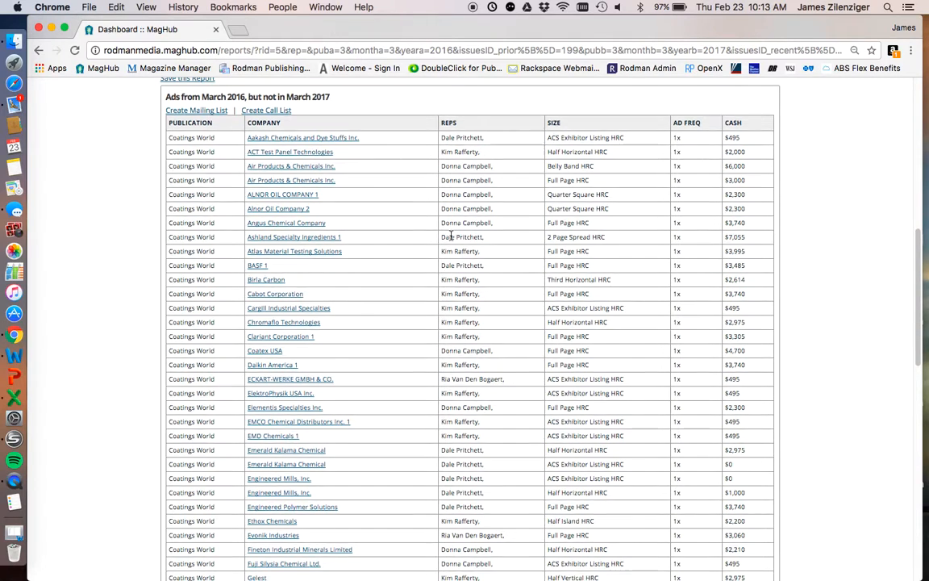
pyautogui.scroll(-9, 459, 255)
pyautogui.scroll(19, 457, 267)
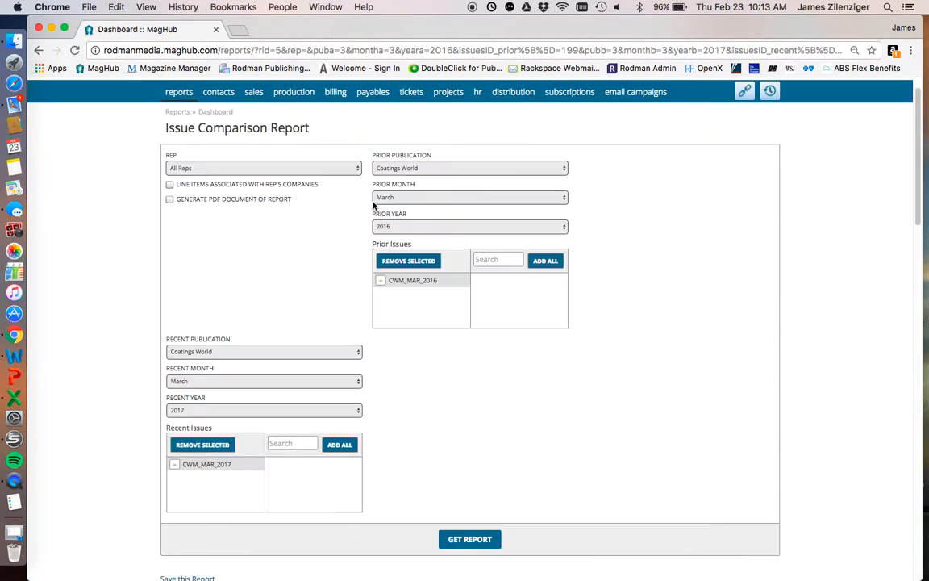
pyautogui.scroll(-10, 209, 452)
pyautogui.scroll(-20, 326, 348)
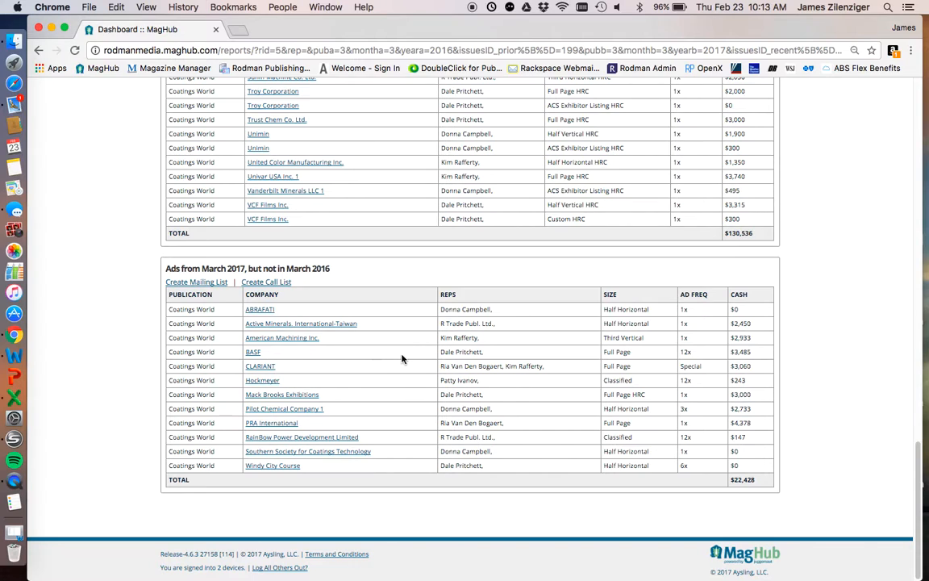
pyautogui.scroll(2, 403, 358)
pyautogui.scroll(20, 406, 356)
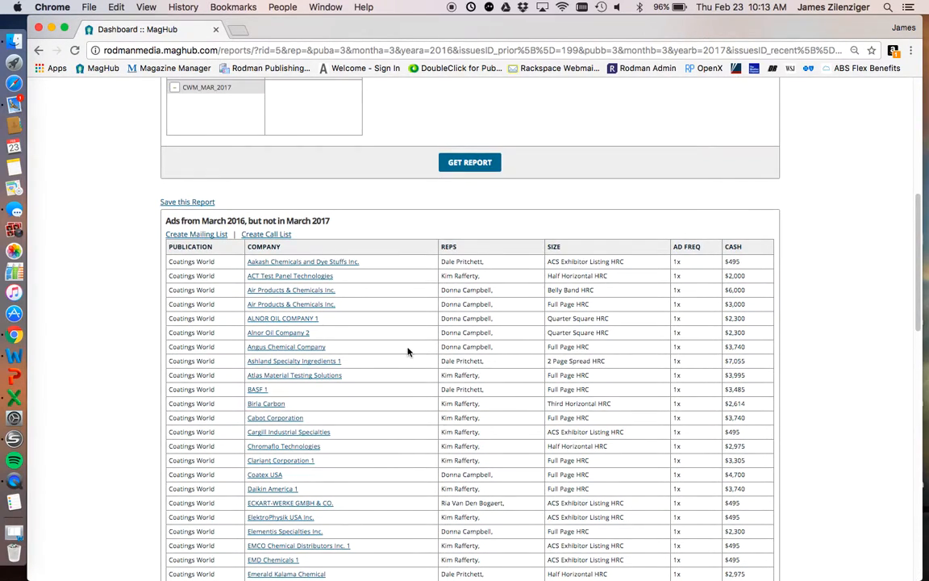
pyautogui.scroll(10, 407, 352)
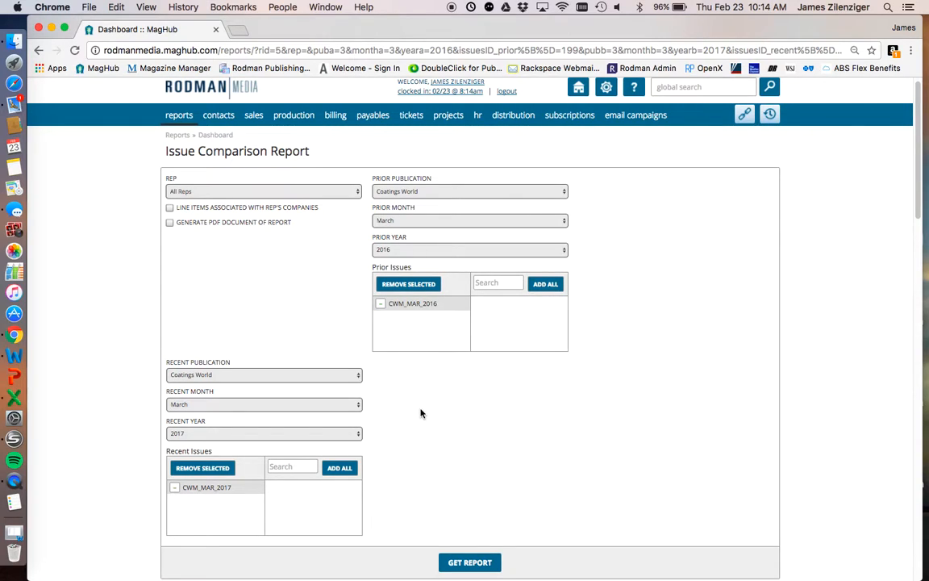
# - Open the Publication YOY Comparison report from the list of sales reports
pyautogui.scroll(1, 418, 414)
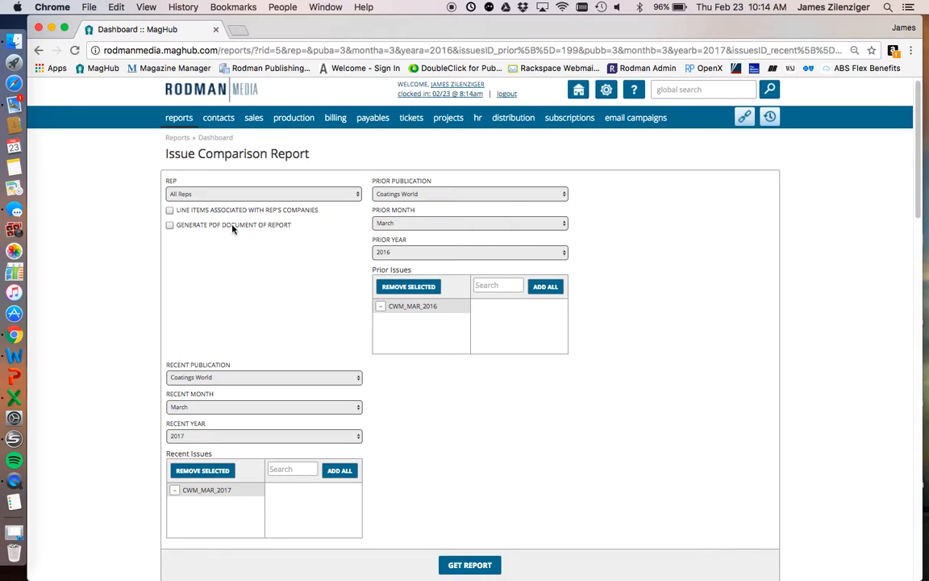
pyautogui.moveTo(165, 115)
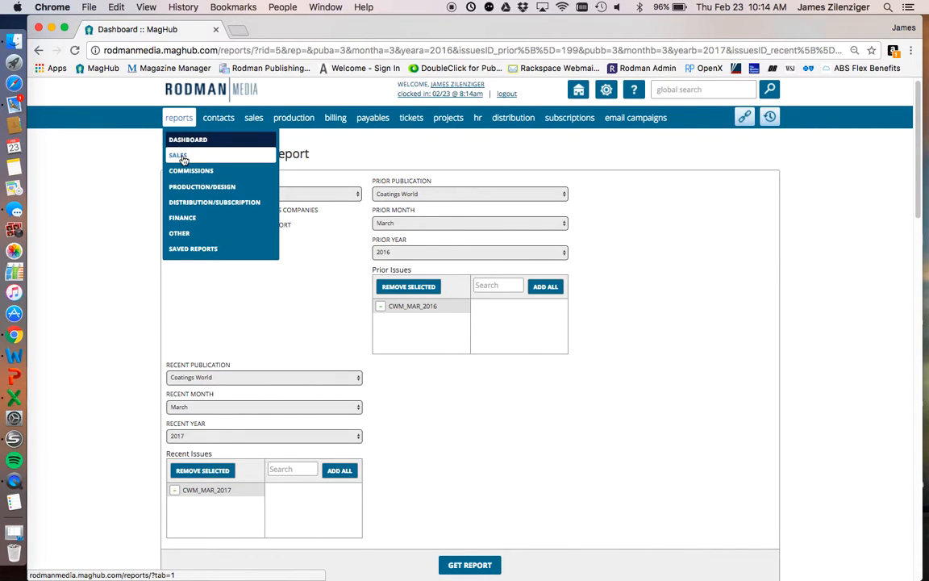
pyautogui.click(180, 156)
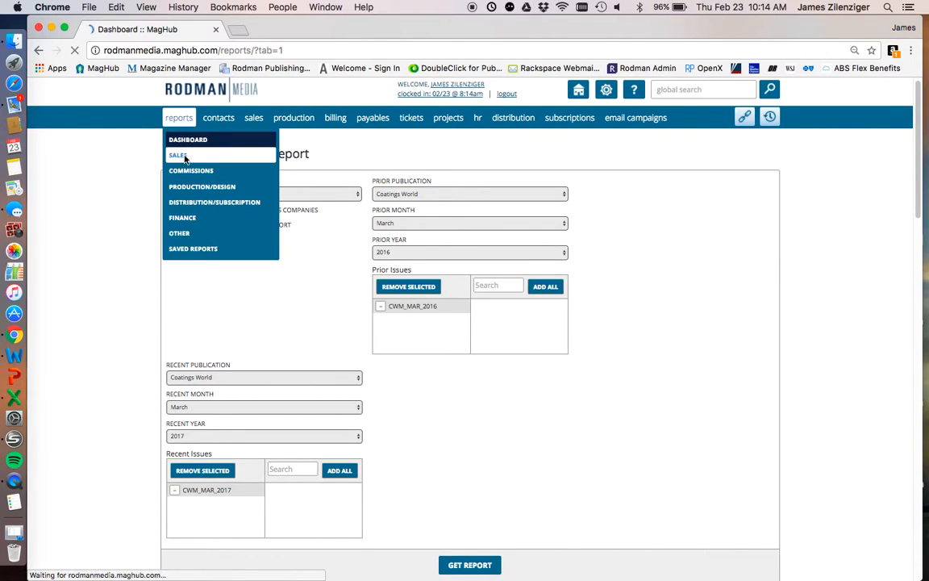
pyautogui.scroll(-5, 174, 427)
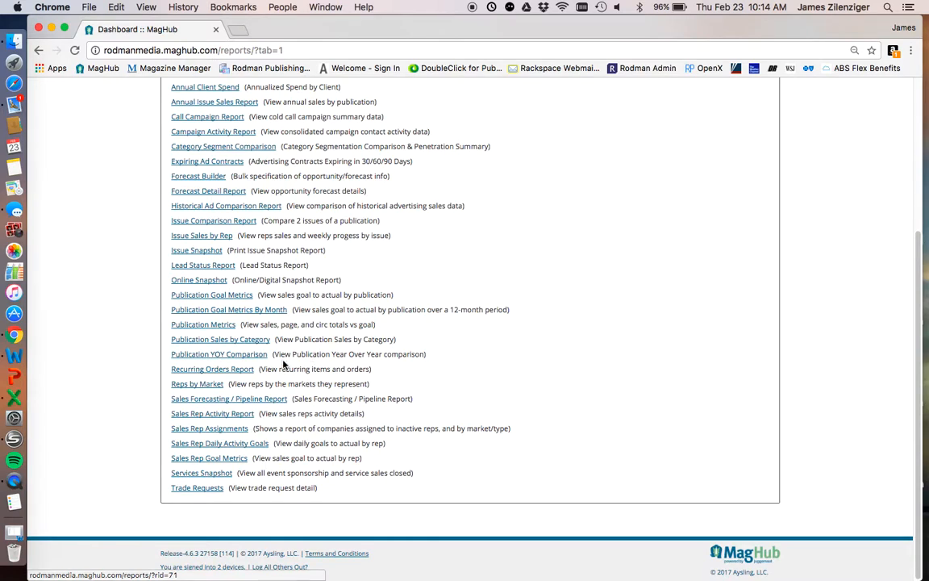
pyautogui.moveTo(170, 354); pyautogui.dragTo(241, 357)
pyautogui.click(245, 358)
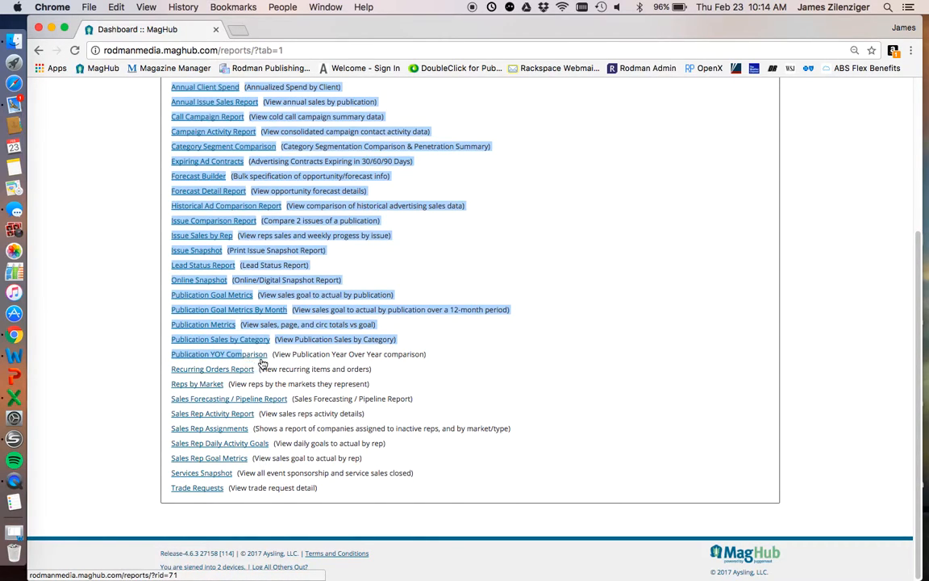
pyautogui.click(267, 357)
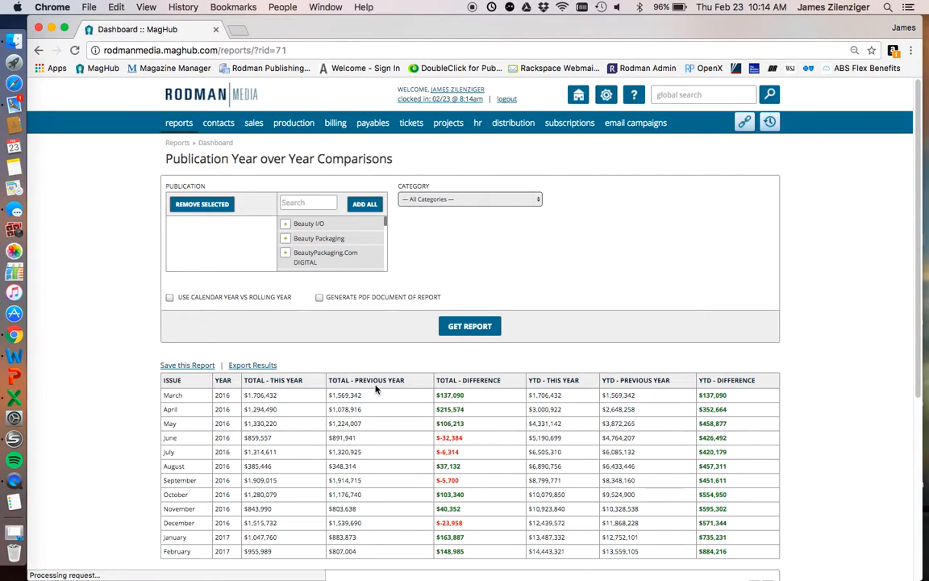
# - Add Beauty Packaging as the publication, use calendar year instead of rolling year, and run the year-over-year report
pyautogui.click(286, 241)
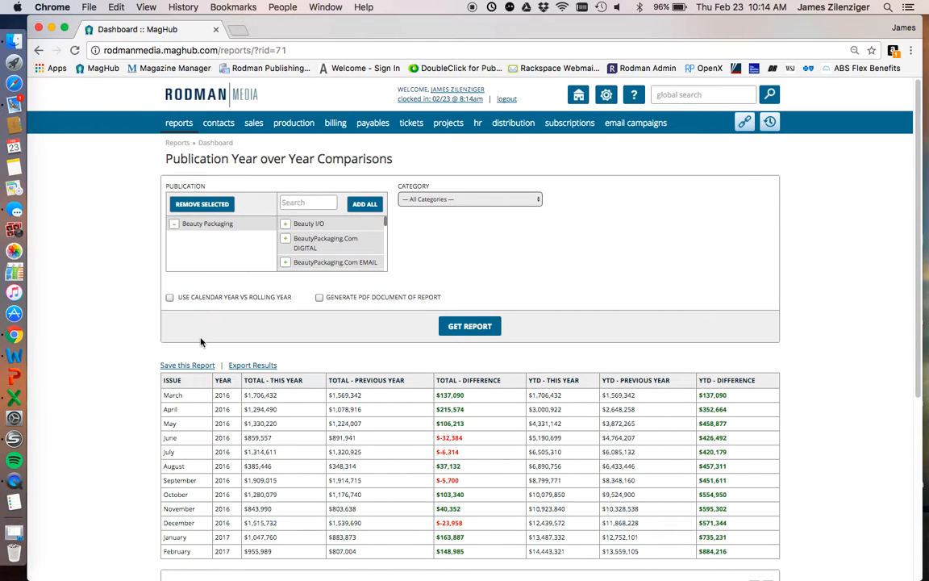
pyautogui.click(171, 300)
pyautogui.click(470, 326)
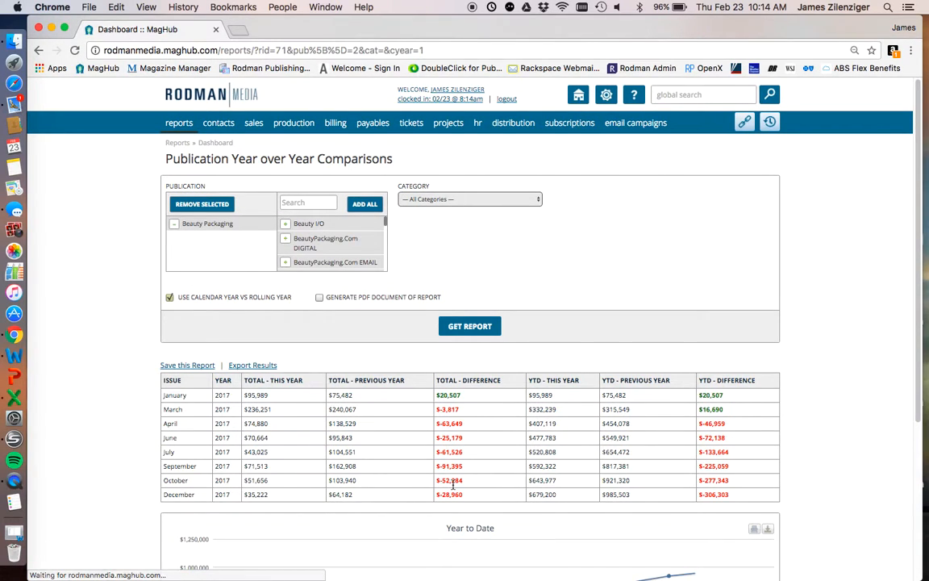
# - Examine the Beauty Packaging year-over-year table, comparing the March issue's total difference with its year-to-date difference
pyautogui.scroll(-3, 459, 468)
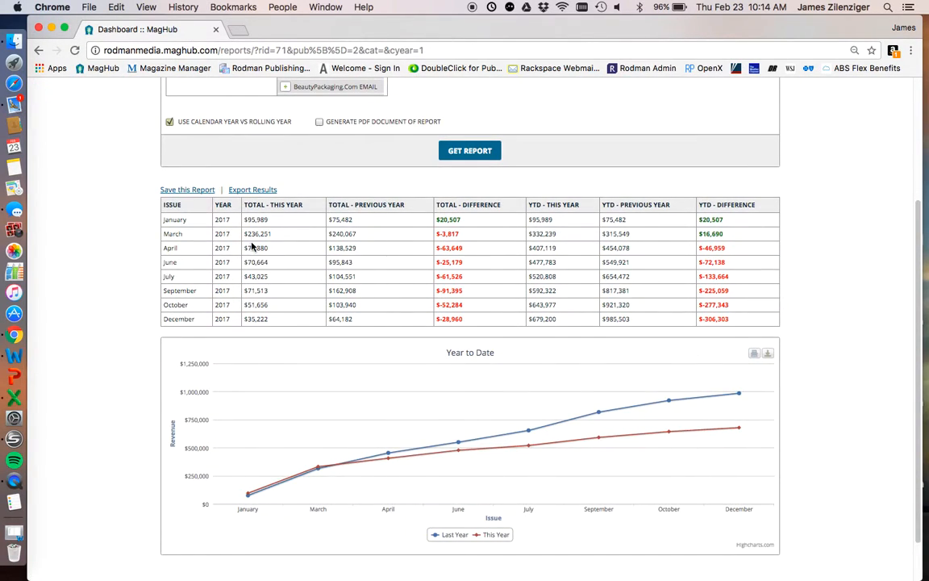
pyautogui.scroll(1, 221, 238)
pyautogui.moveTo(164, 253)
pyautogui.mouseDown()
pyautogui.moveTo(196, 252)
pyautogui.moveTo(165, 251)
pyautogui.mouseUp()
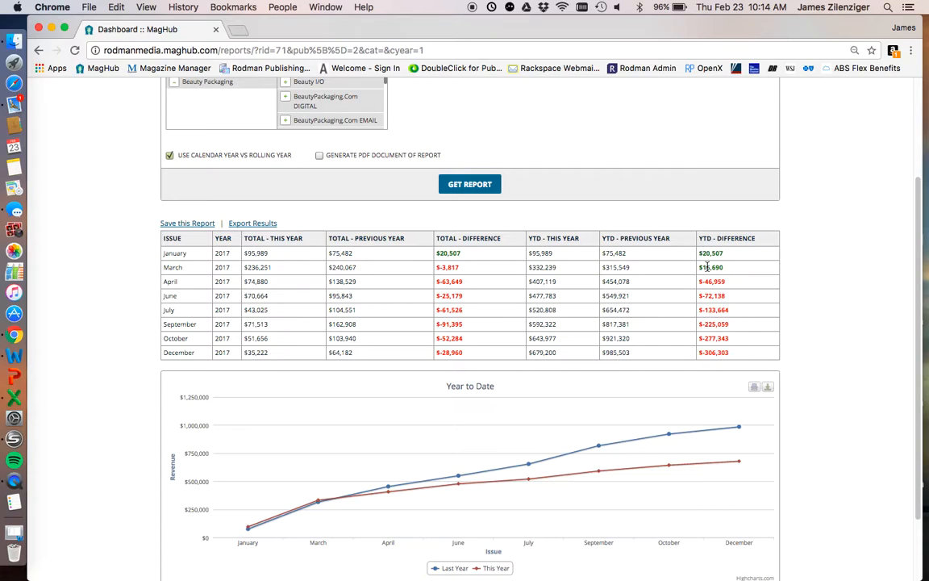
pyautogui.moveTo(185, 269); pyautogui.dragTo(164, 269)
pyautogui.click(194, 272)
pyautogui.moveTo(466, 267); pyautogui.dragTo(435, 266)
pyautogui.moveTo(698, 268); pyautogui.dragTo(724, 268)
pyautogui.click(732, 271)
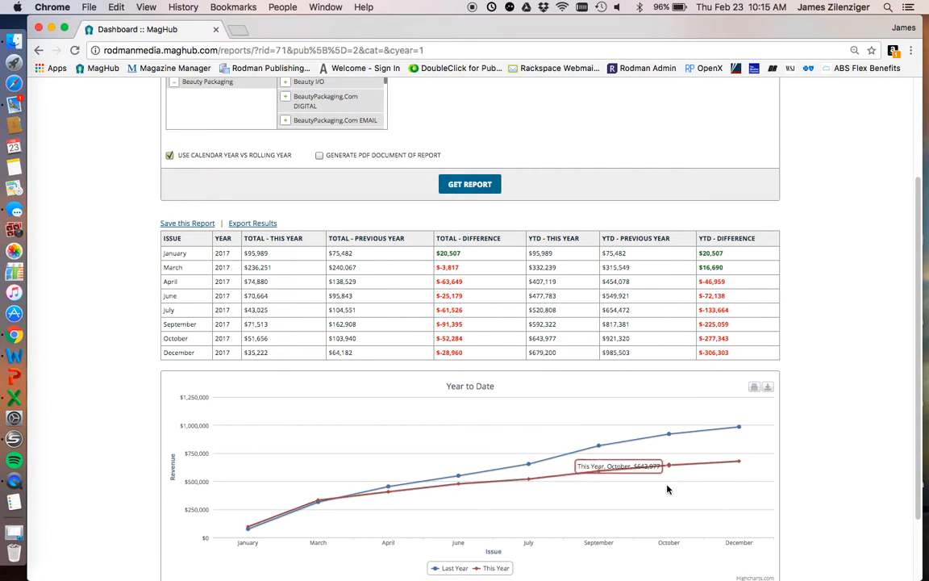
# - Examine the Year to Date chart comparing last year with this year for Beauty Packaging, including its download control
pyautogui.scroll(-1, 668, 490)
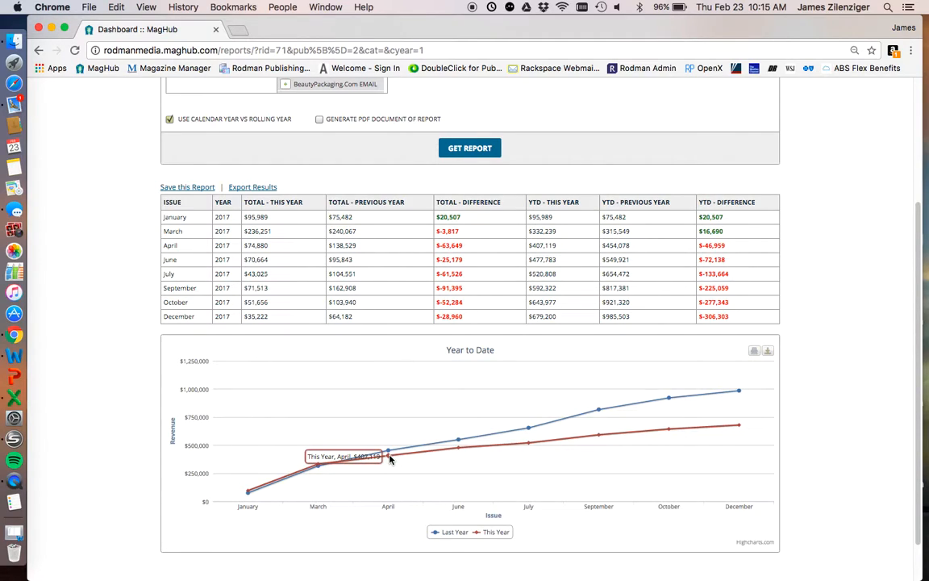
pyautogui.scroll(-1, 509, 481)
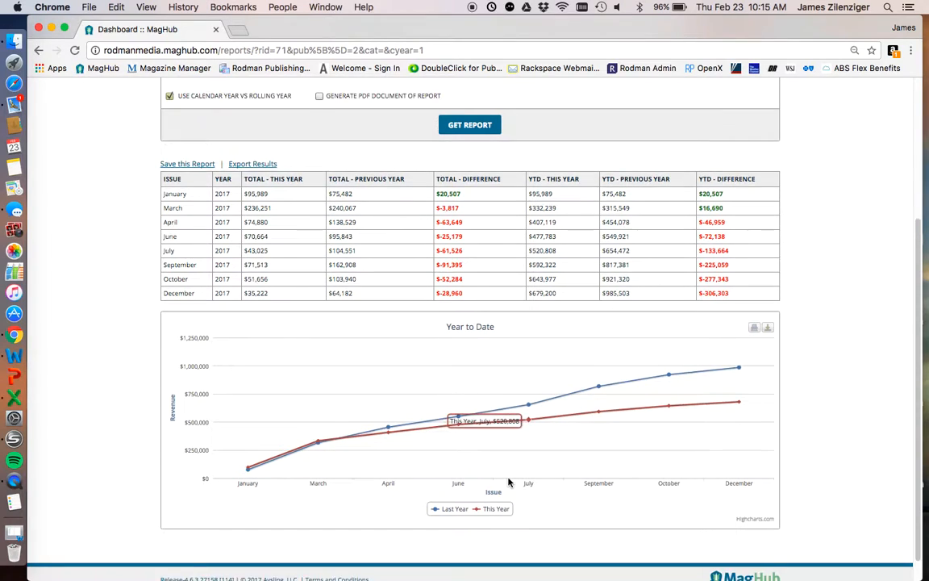
pyautogui.scroll(-1, 509, 481)
pyautogui.click(768, 308)
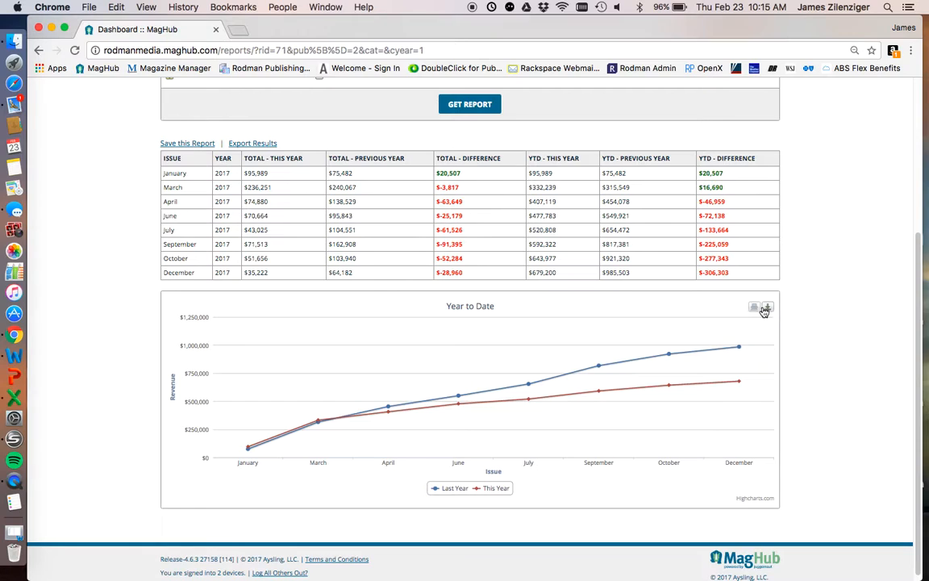
pyautogui.scroll(3, 757, 355)
pyautogui.moveTo(791, 364); pyautogui.dragTo(757, 375)
pyautogui.click(896, 366)
pyautogui.scroll(1, 374, 223)
pyautogui.scroll(7, 374, 224)
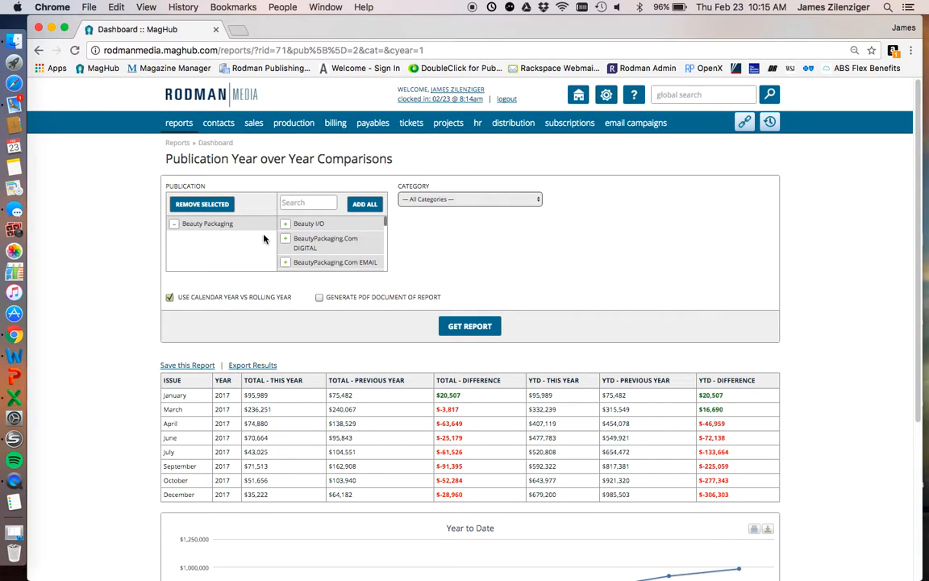
# - Rerun the year-over-year comparison for Coatings World instead of Beauty Packaging and review its monthly table and chart
pyautogui.scroll(-4, 300, 269)
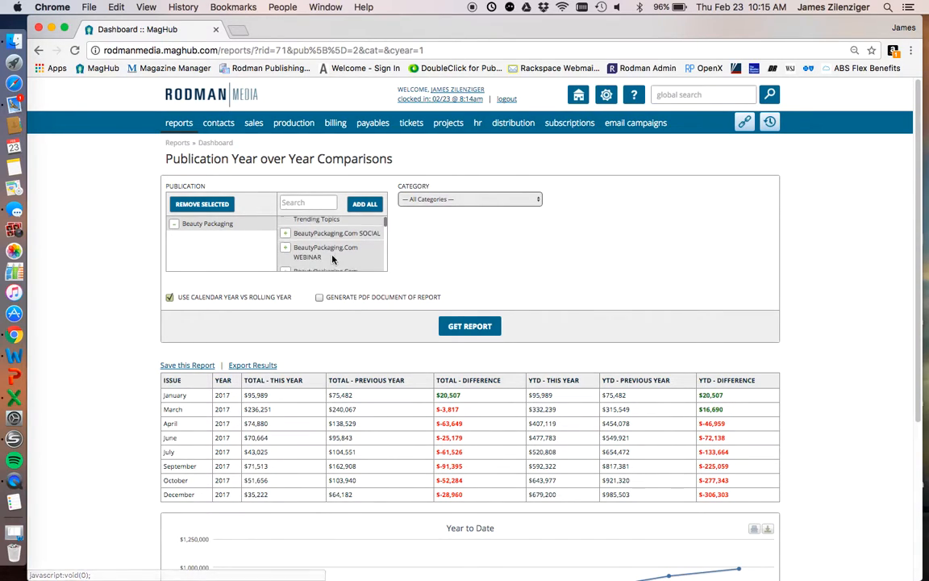
pyautogui.scroll(4, 331, 258)
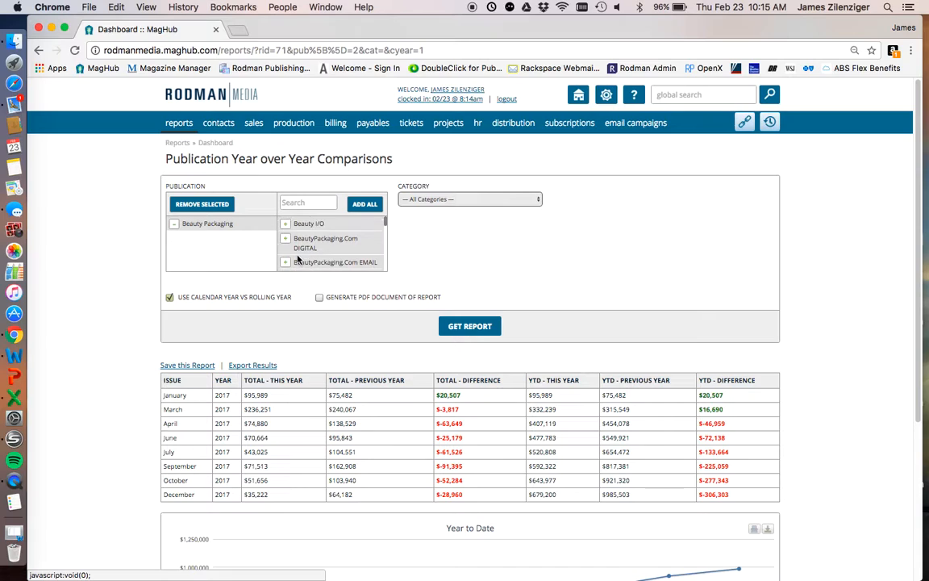
pyautogui.click(173, 226)
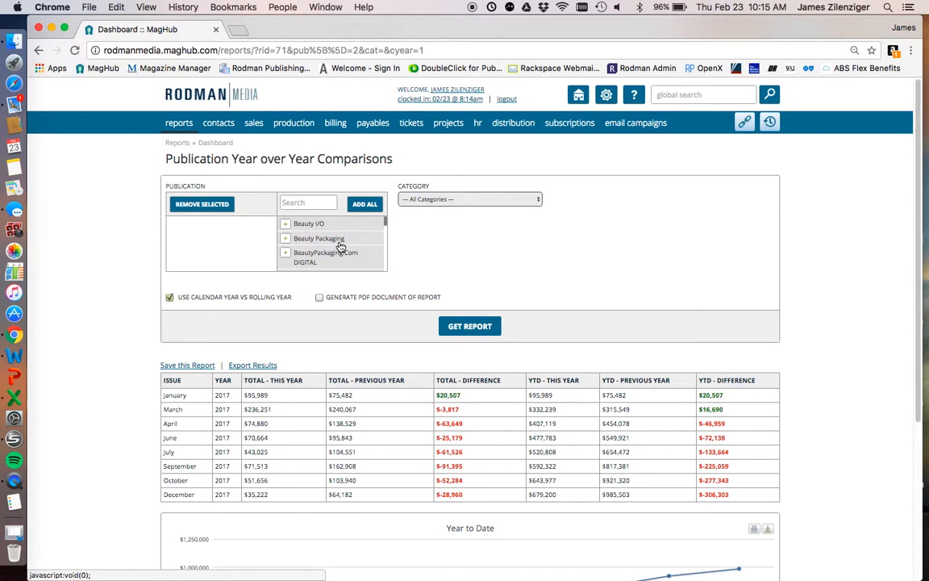
pyautogui.scroll(-6, 341, 246)
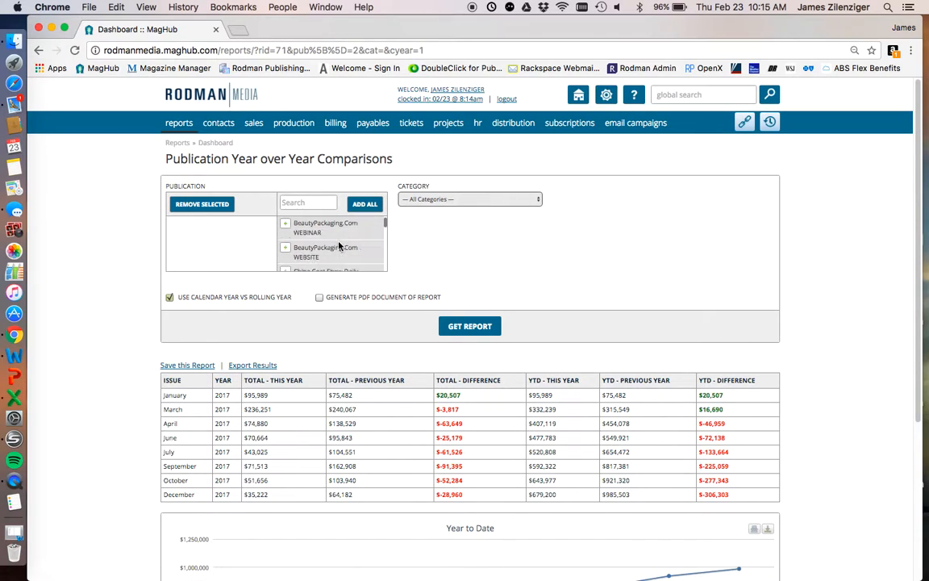
pyautogui.scroll(1, 323, 246)
pyautogui.click(284, 239)
pyautogui.click(469, 331)
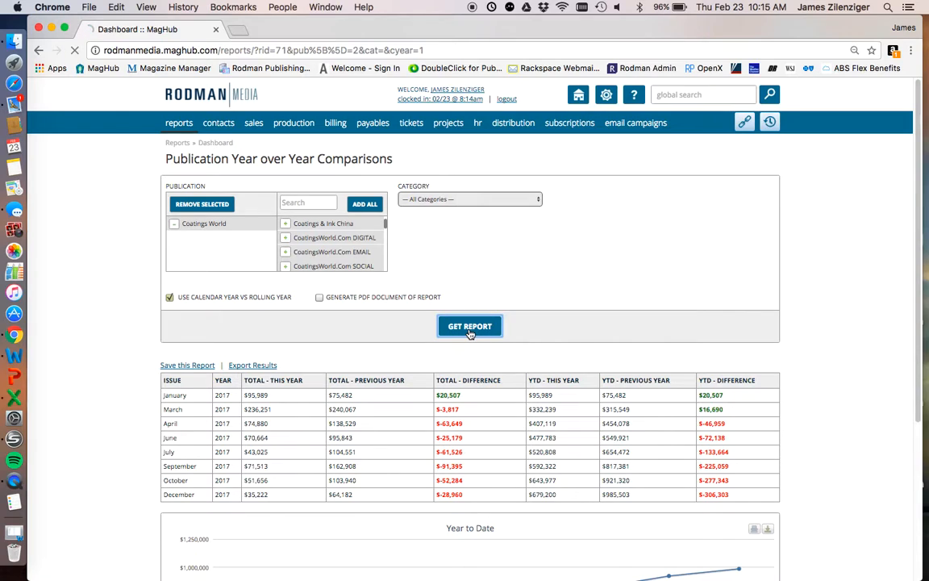
pyautogui.scroll(-5, 460, 349)
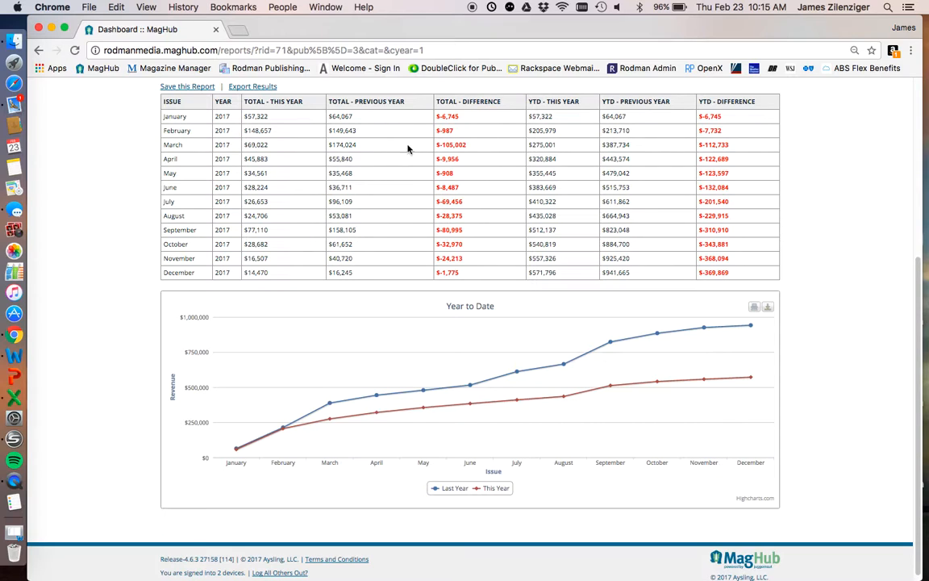
pyautogui.scroll(3, 398, 399)
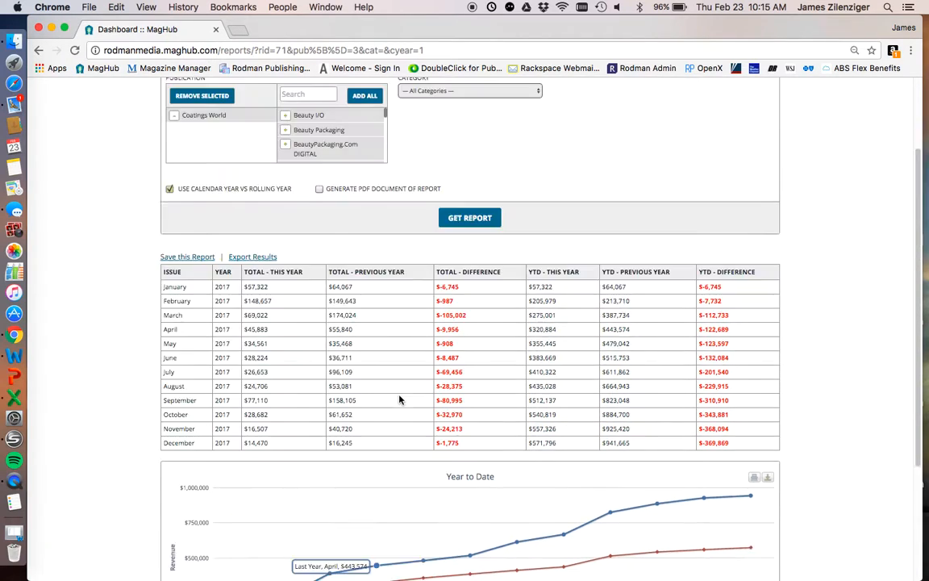
pyautogui.scroll(2, 398, 399)
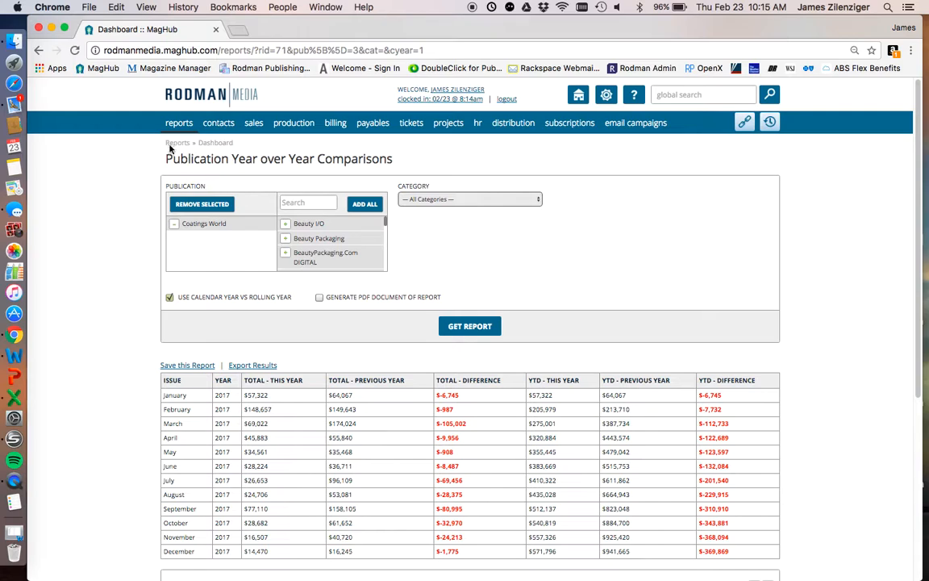
# - Open the Expiring Ad Contracts report from the list of sales reports
pyautogui.moveTo(165, 119)
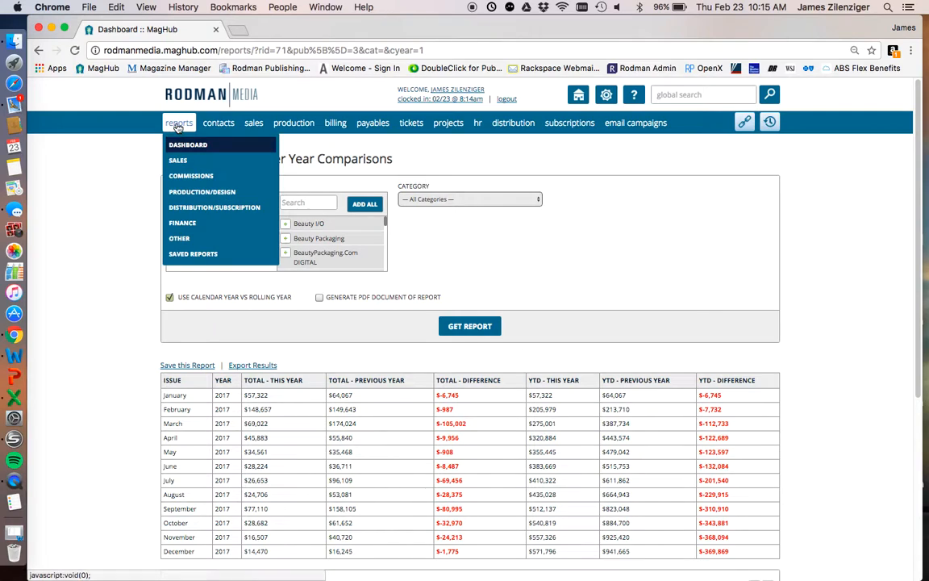
pyautogui.click(184, 164)
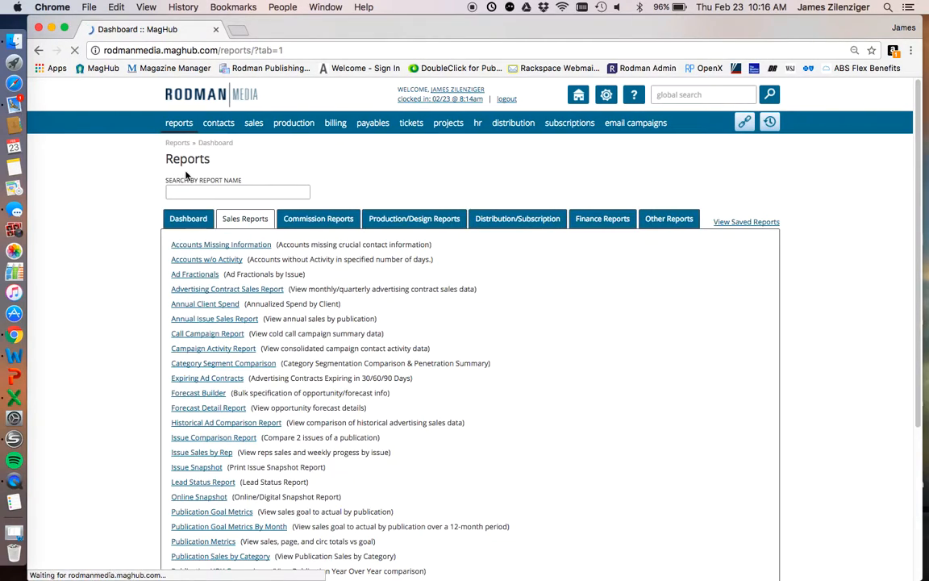
pyautogui.scroll(-1, 235, 474)
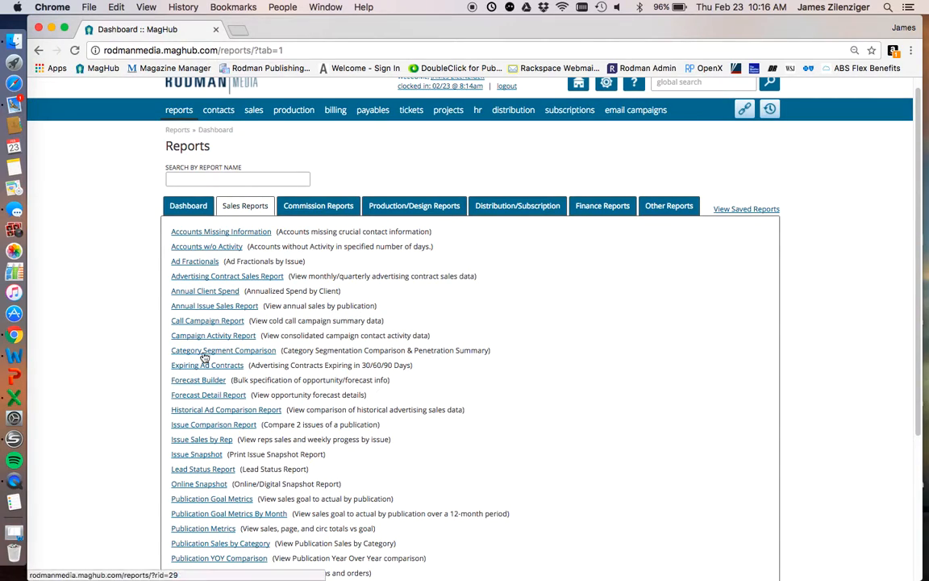
pyautogui.moveTo(166, 367)
pyautogui.mouseDown()
pyautogui.moveTo(237, 375)
pyautogui.moveTo(166, 366)
pyautogui.mouseUp()
pyautogui.click(242, 376)
pyautogui.click(166, 366)
pyautogui.click(201, 367)
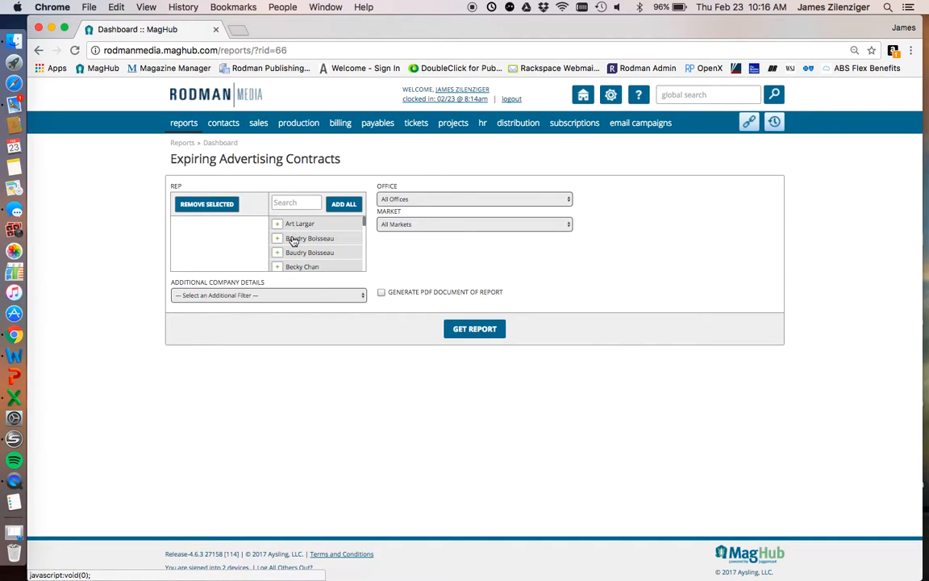
# - Find and add the signed-in user as the rep, leave the additional company filter unset, and run the expiring contracts report
pyautogui.scroll(-2, 290, 246)
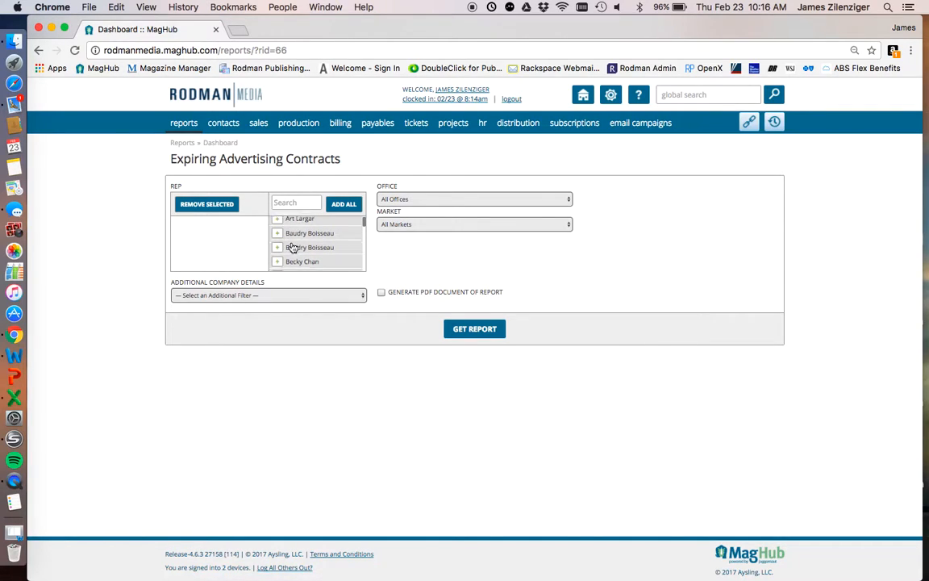
pyautogui.click(292, 204)
pyautogui.write('Jame')
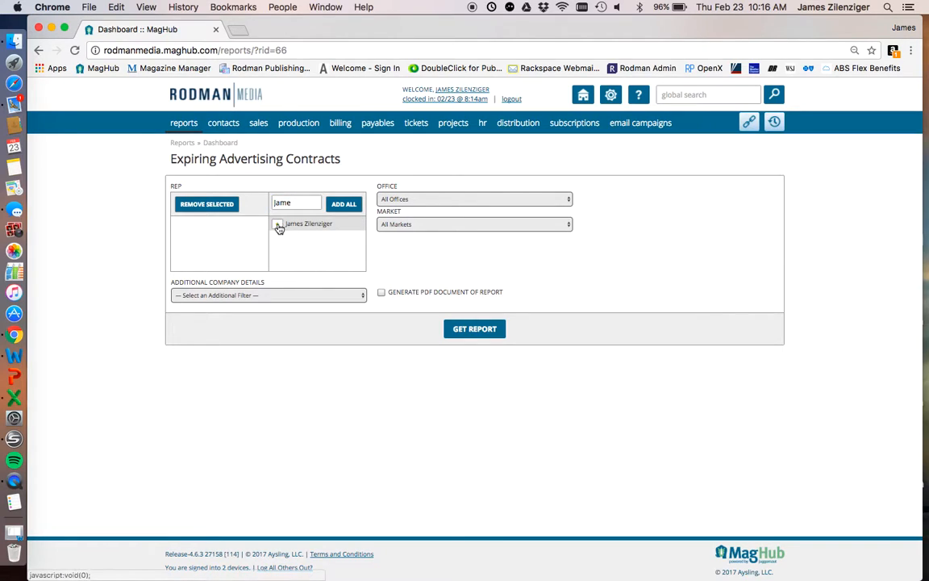
pyautogui.click(277, 223)
pyautogui.click(349, 297)
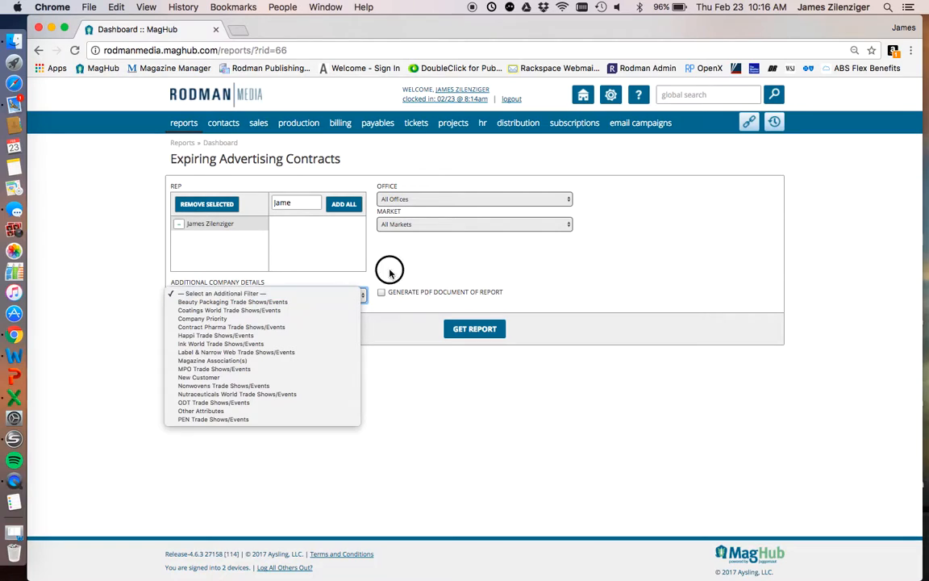
pyautogui.click(326, 295)
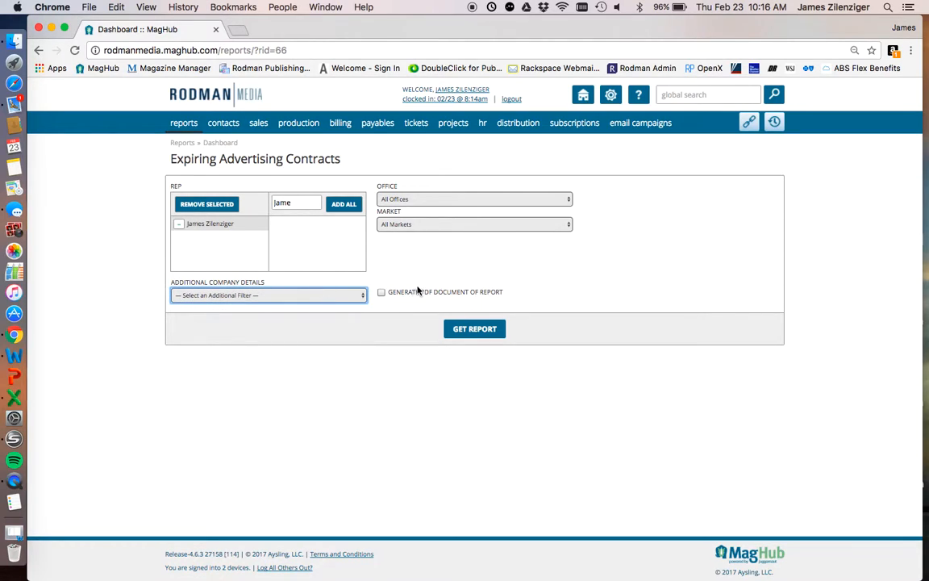
pyautogui.click(490, 330)
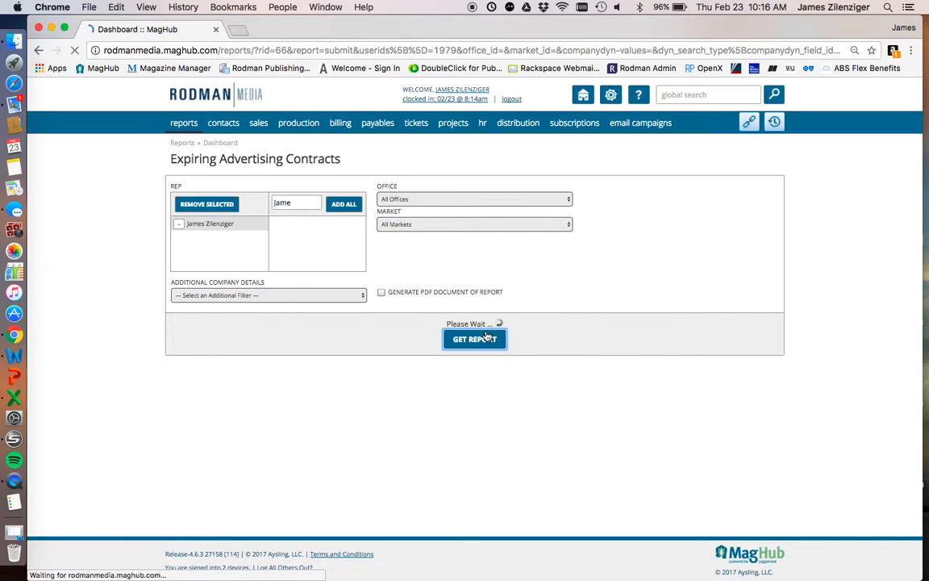
# - Examine the recently expired contracts and the contracts expiring in 30, 60 and 90 days
pyautogui.scroll(-3, 480, 340)
pyautogui.scroll(-3, 481, 340)
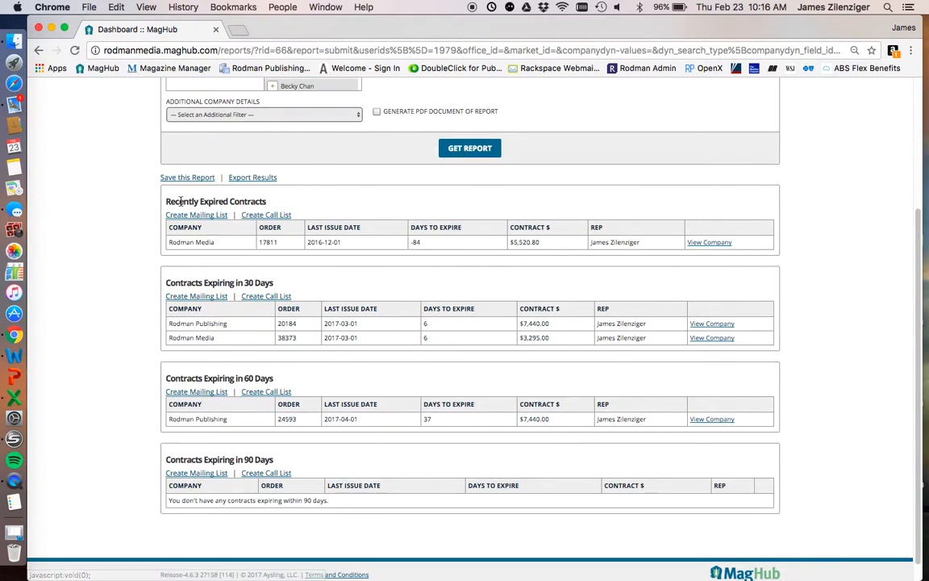
pyautogui.moveTo(166, 201); pyautogui.dragTo(312, 222)
pyautogui.click(318, 238)
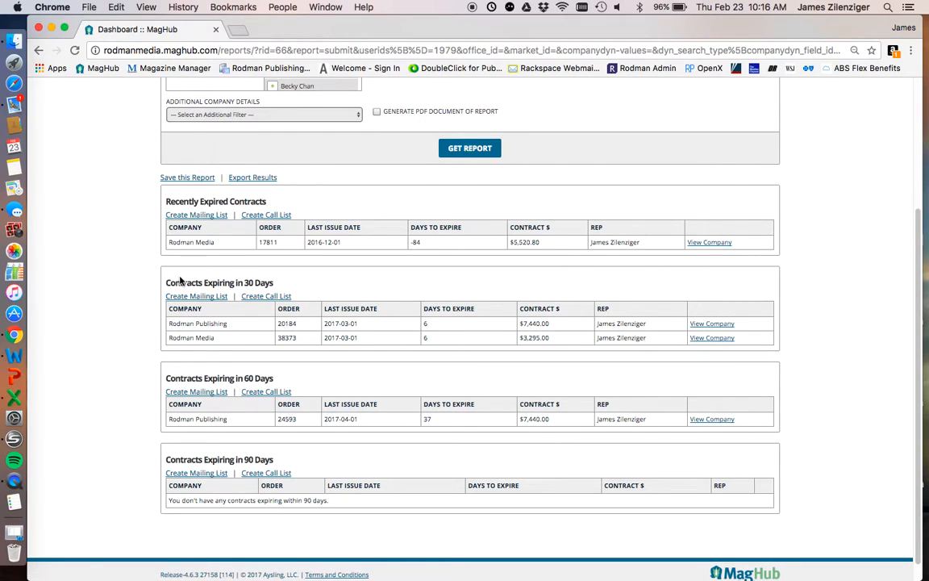
pyautogui.moveTo(168, 280); pyautogui.dragTo(311, 287)
pyautogui.click(325, 285)
pyautogui.moveTo(164, 377); pyautogui.dragTo(358, 379)
pyautogui.click(359, 380)
pyautogui.moveTo(275, 460); pyautogui.dragTo(166, 458)
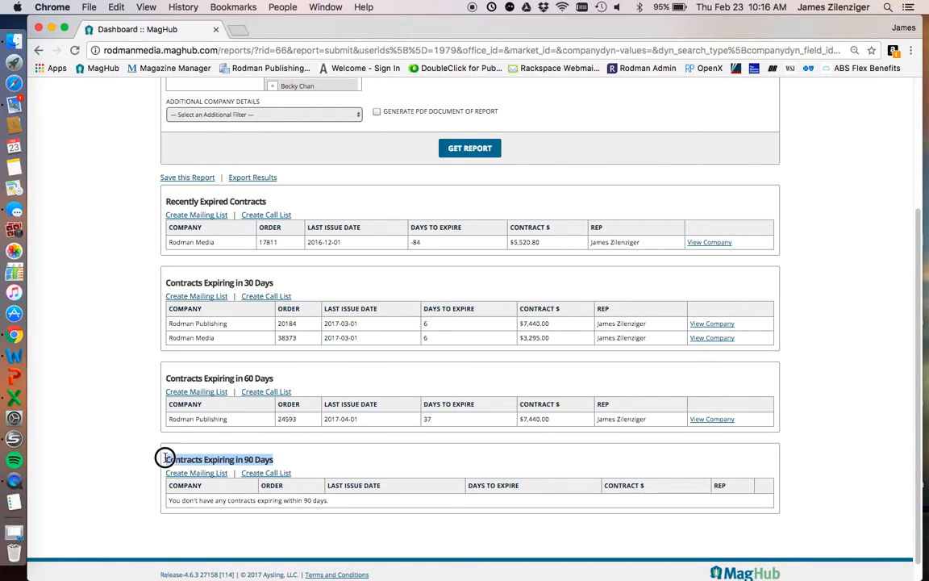
# - Leave the expiring advertising contracts results and return to the list of sales reports
pyautogui.click(364, 462)
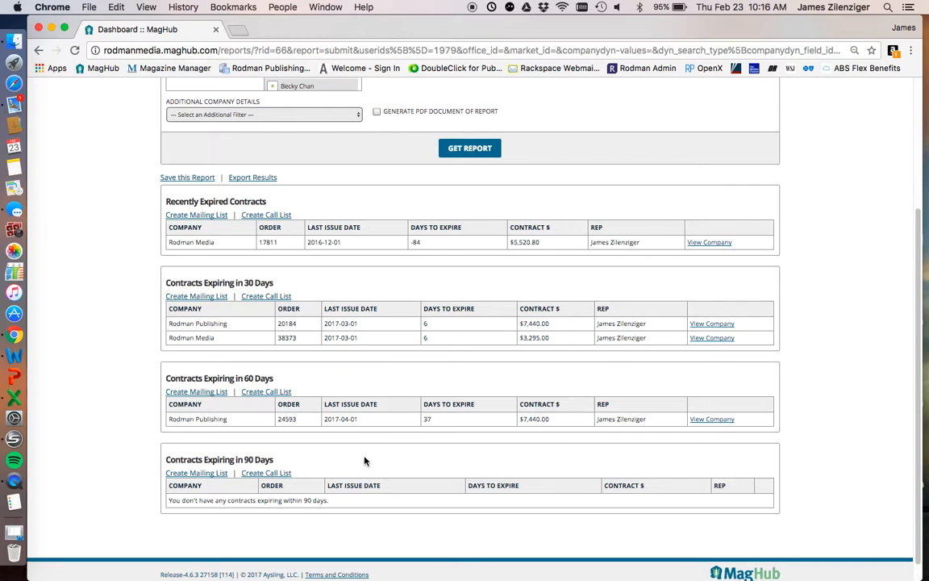
pyautogui.scroll(3, 363, 459)
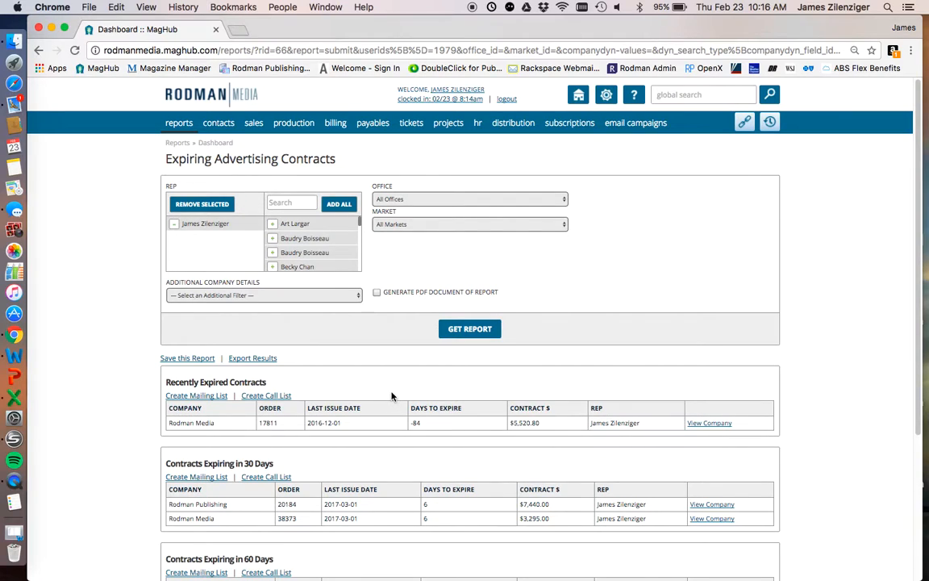
pyautogui.moveTo(251, 121)
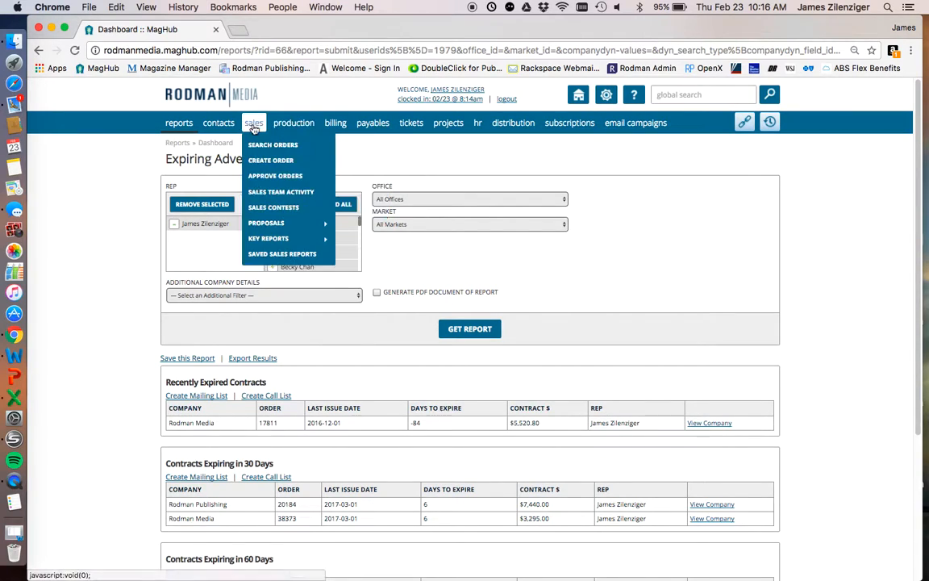
pyautogui.moveTo(270, 238)
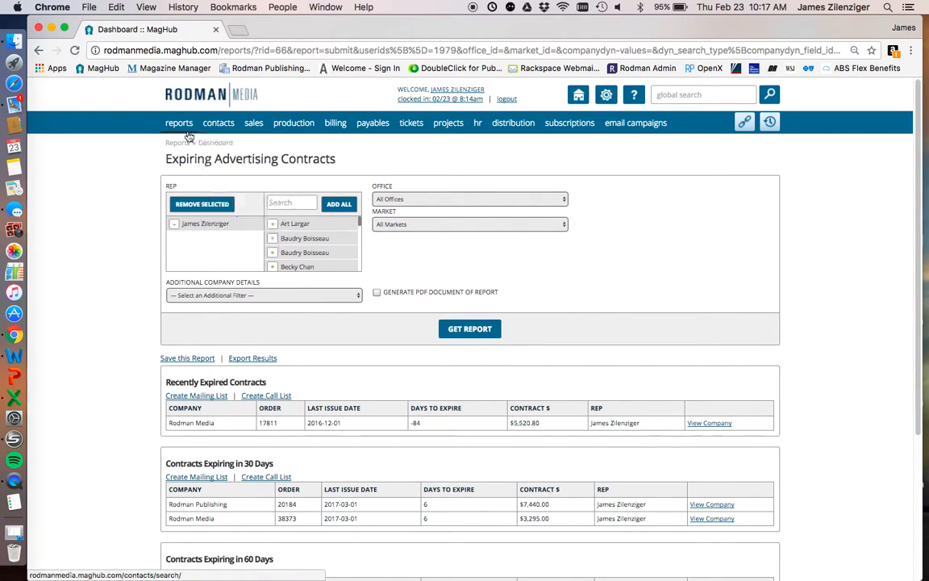
pyautogui.moveTo(179, 129)
pyautogui.click(184, 161)
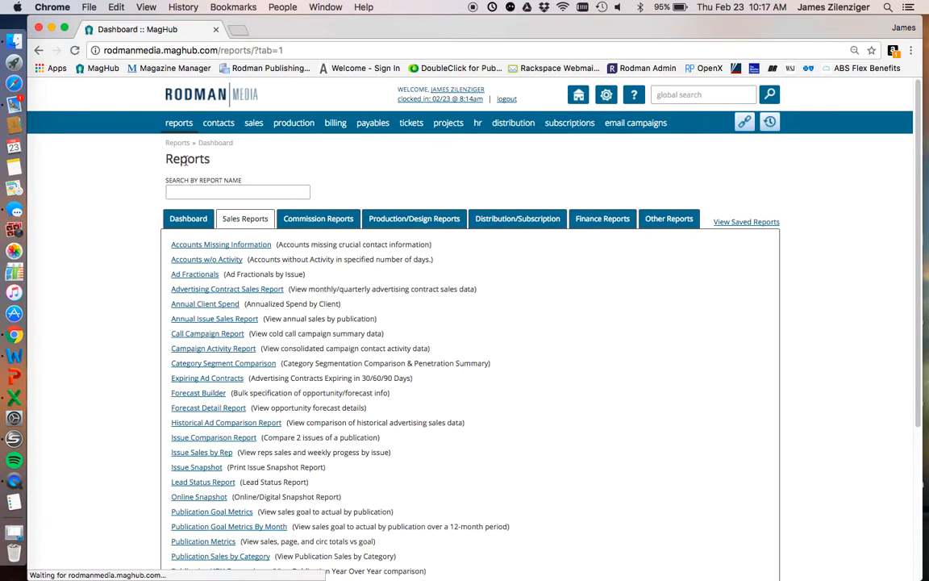
# - Review the list of available sales reports, including Publication YOY Comparison, Expiring Ad Contracts, Accounts Missing Information and Accounts w/o Activity
pyautogui.scroll(-5, 197, 246)
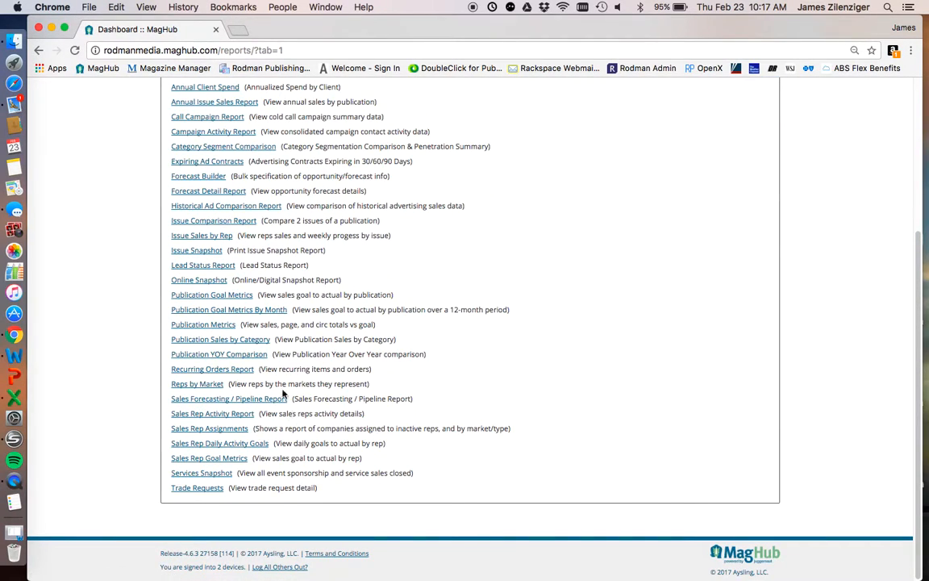
pyautogui.moveTo(270, 355); pyautogui.dragTo(181, 361)
pyautogui.click(152, 339)
pyautogui.scroll(5, 151, 342)
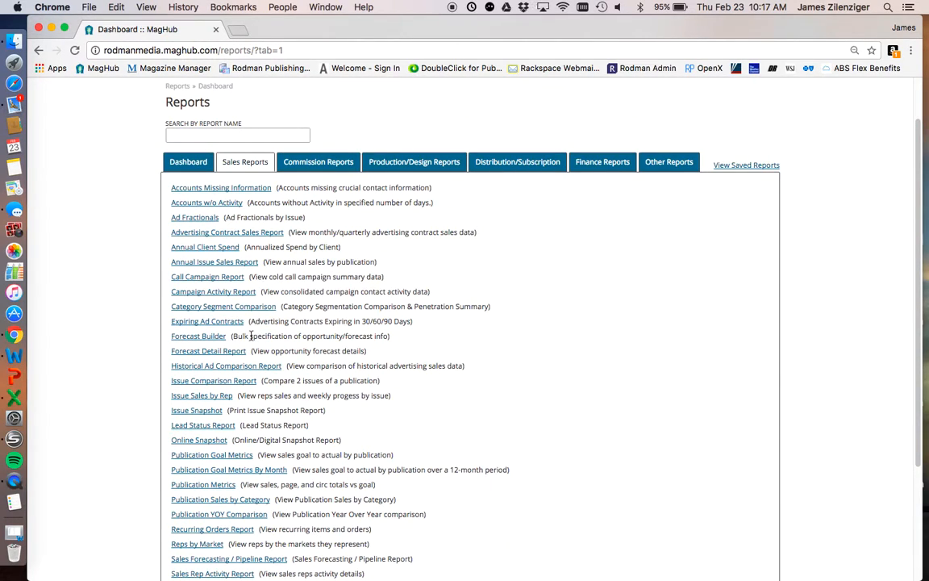
pyautogui.moveTo(249, 321); pyautogui.dragTo(171, 322)
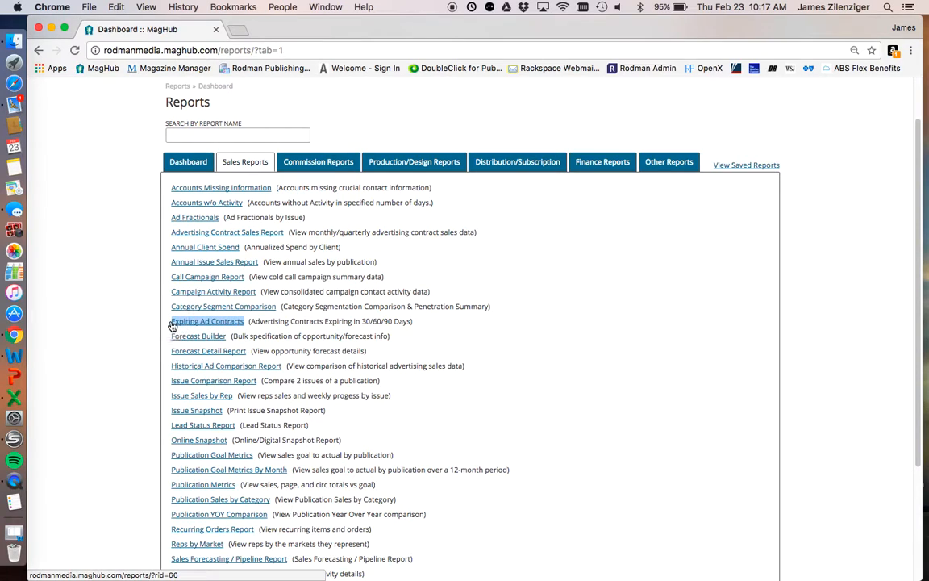
pyautogui.click(142, 321)
pyautogui.scroll(-1, 314, 408)
pyautogui.scroll(-3, 314, 408)
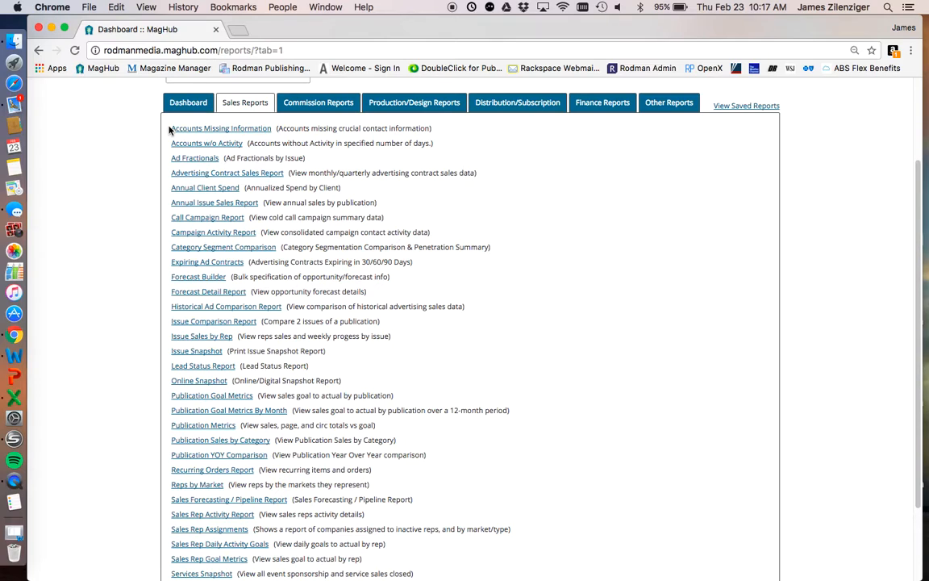
pyautogui.scroll(-1, 170, 130)
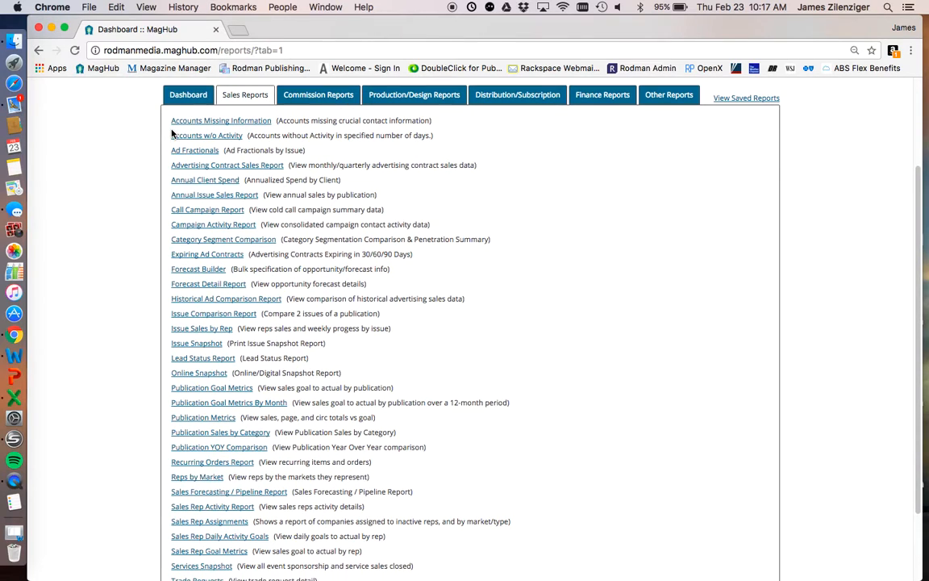
pyautogui.moveTo(157, 120); pyautogui.dragTo(246, 137)
pyautogui.click(364, 148)
pyautogui.scroll(2, 370, 151)
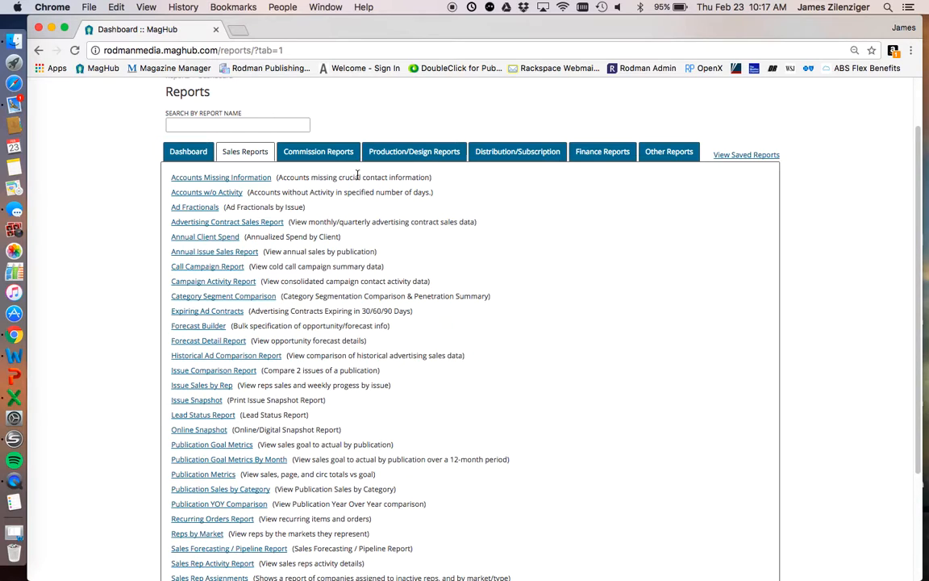
pyautogui.scroll(2, 358, 175)
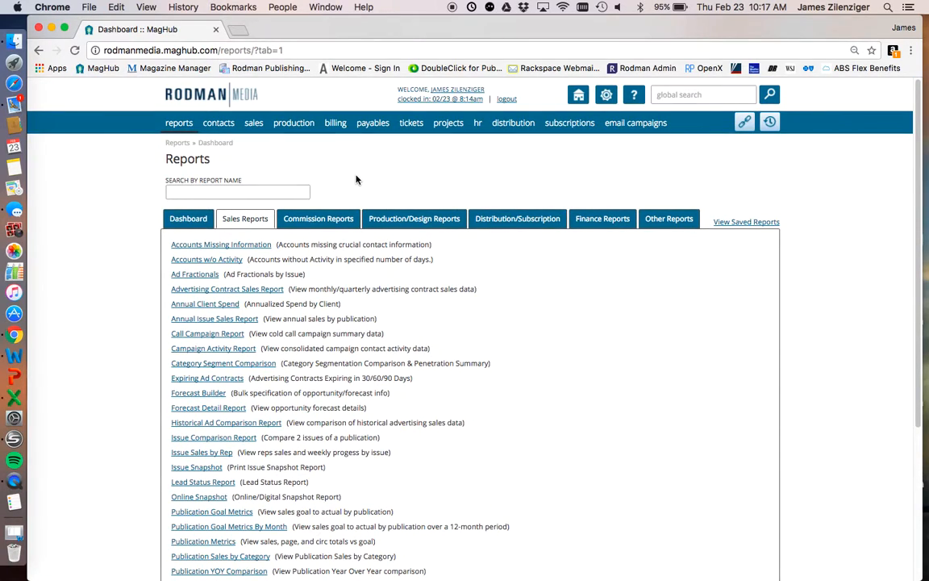